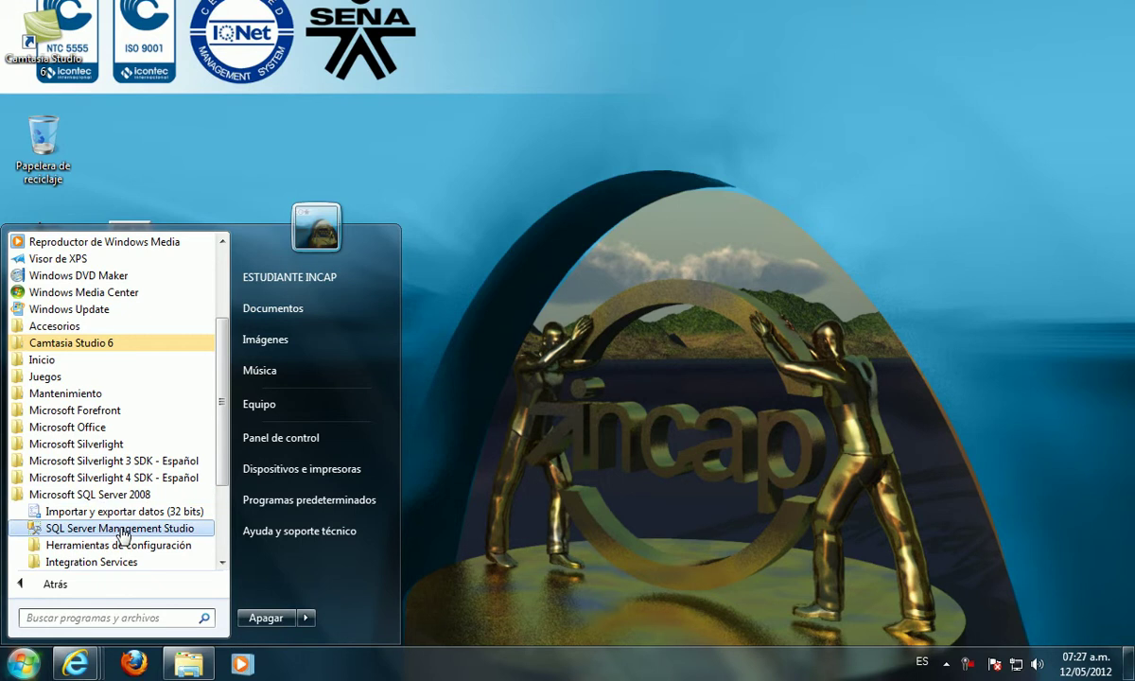
Step: Open SQL Server Management Studio, connect to the local database engine PC01407\SQLEXPRESS with Windows authentication, and maximize the window
click(121, 528)
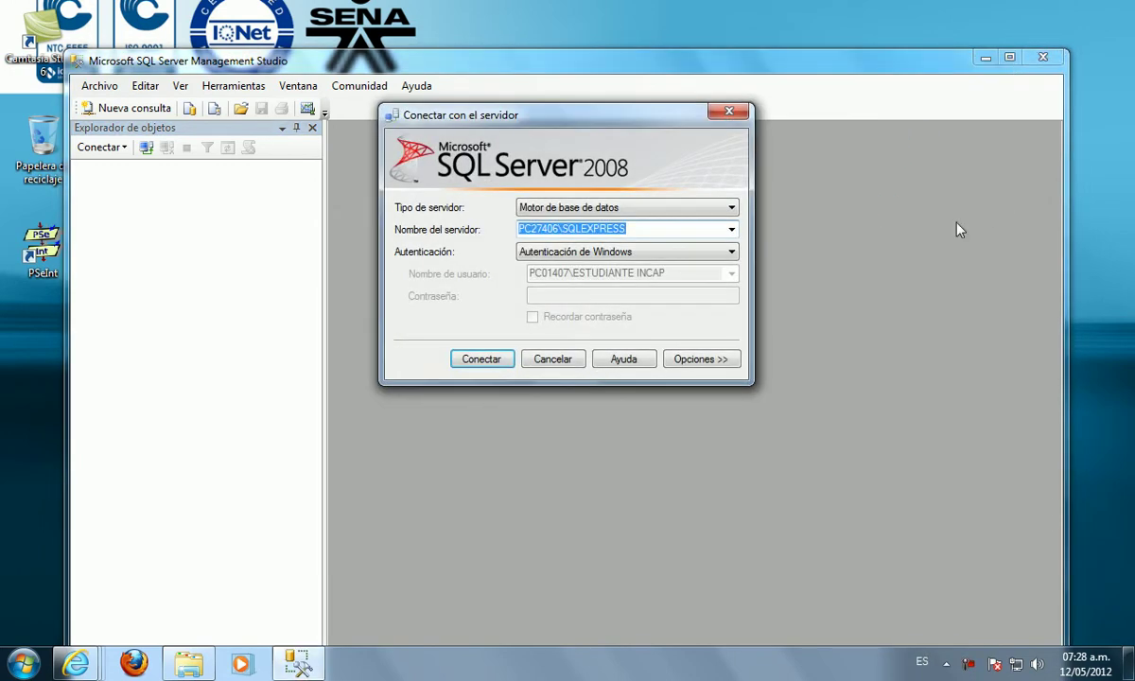
click(732, 232)
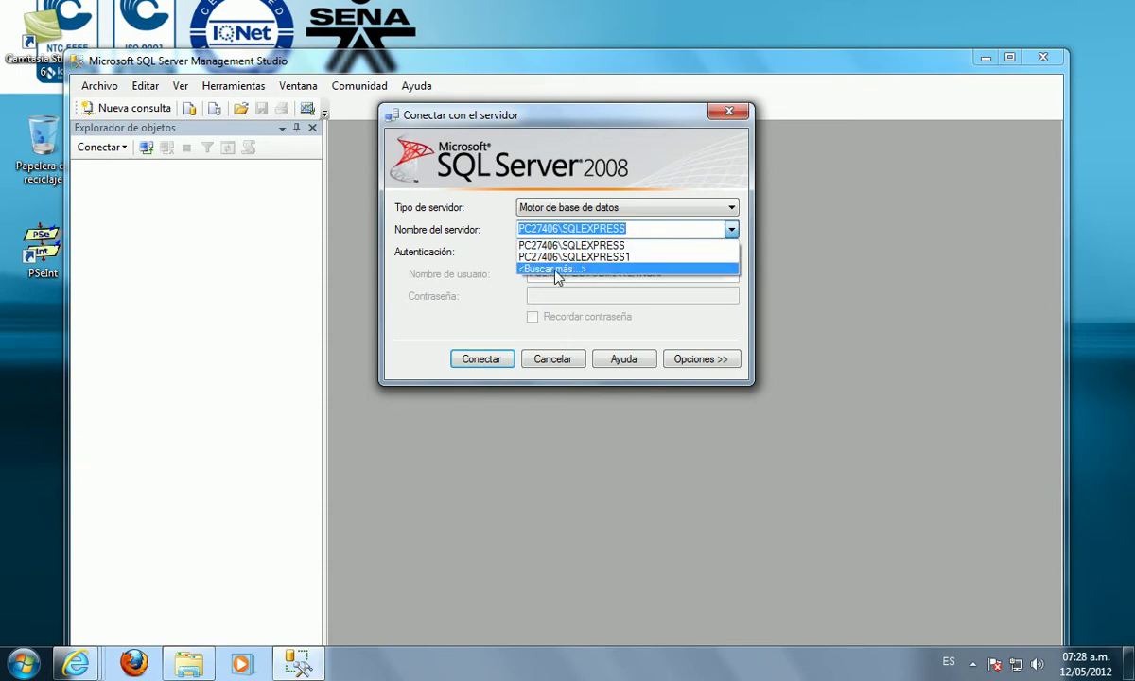
click(560, 270)
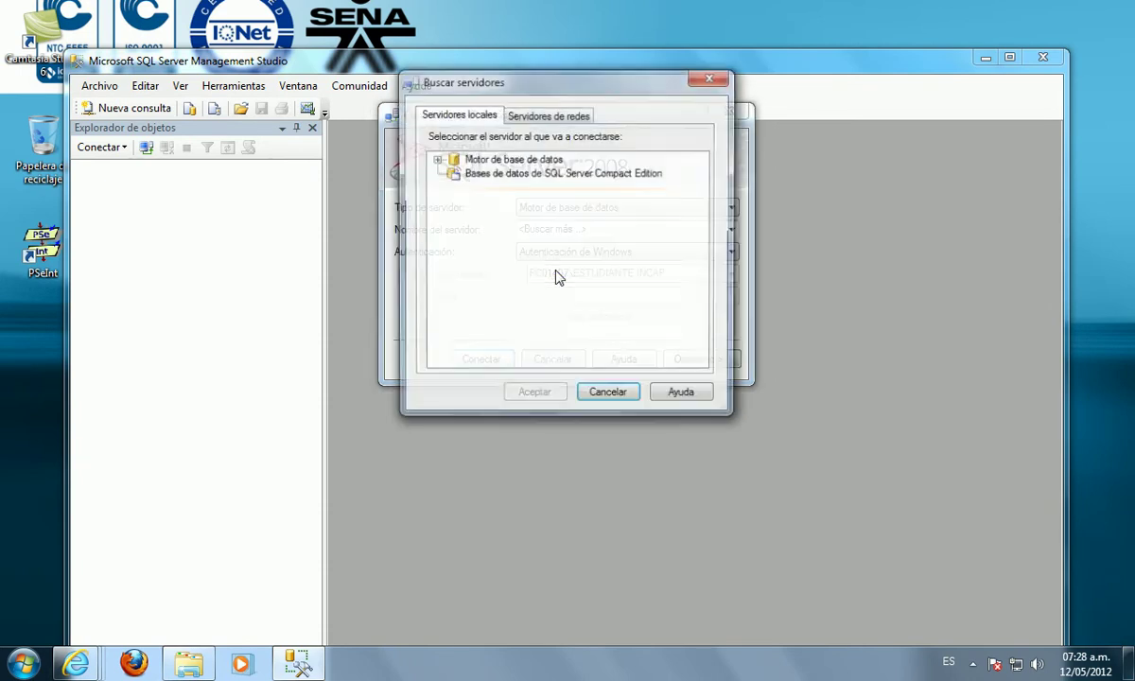
click(436, 159)
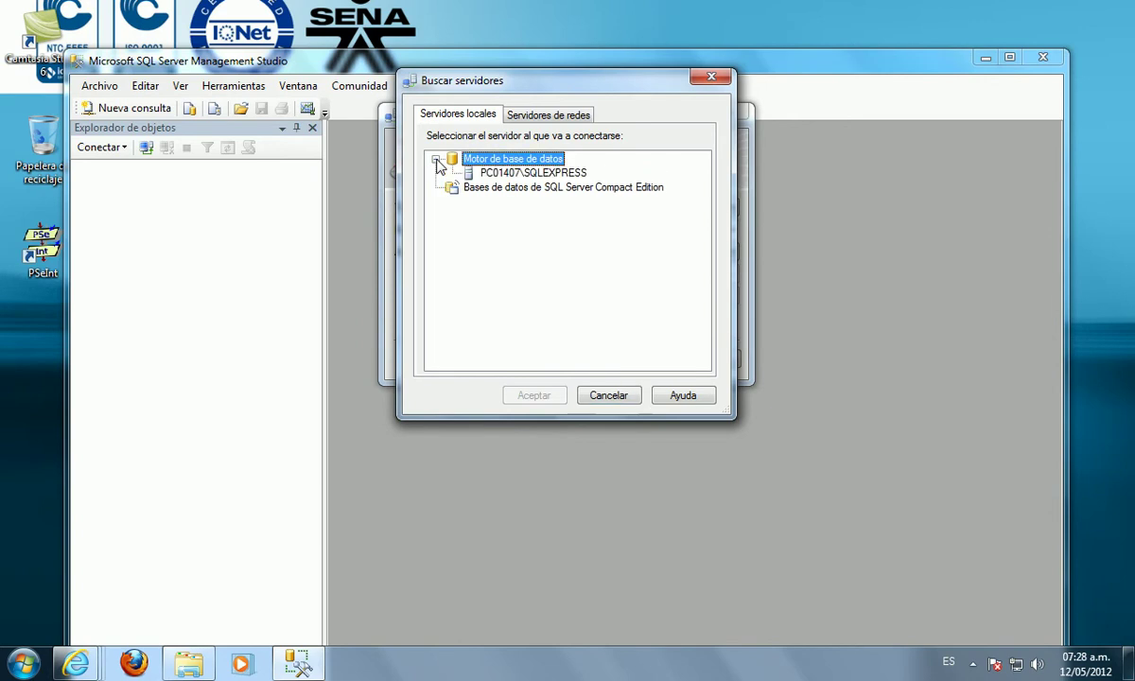
click(525, 173)
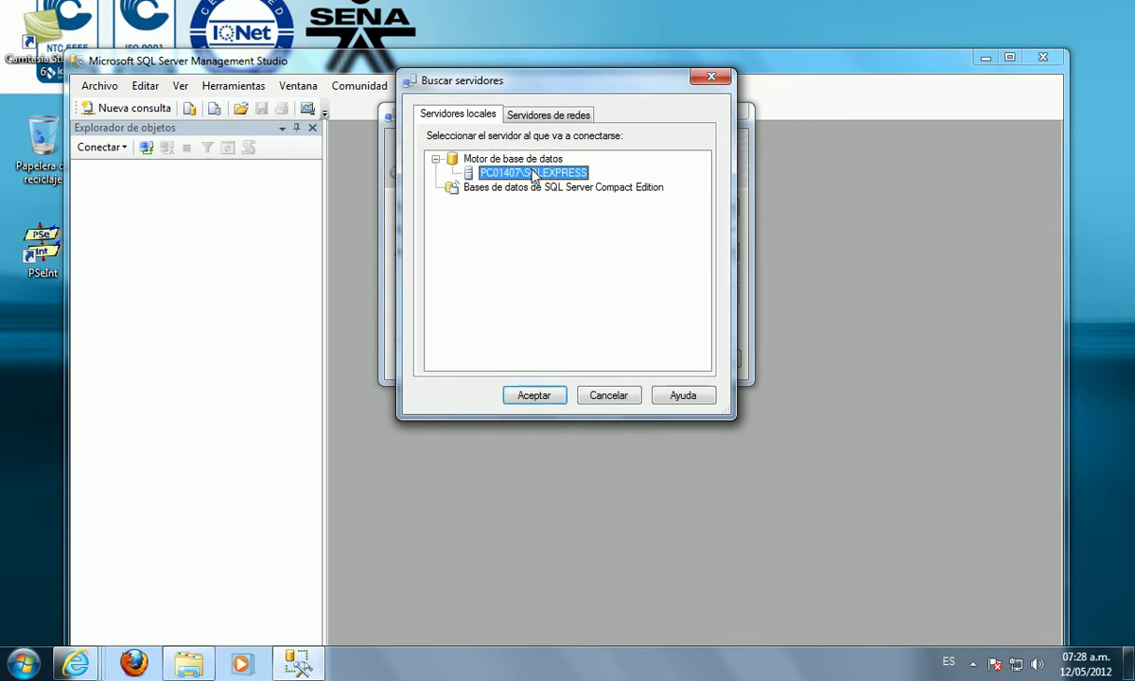
click(533, 395)
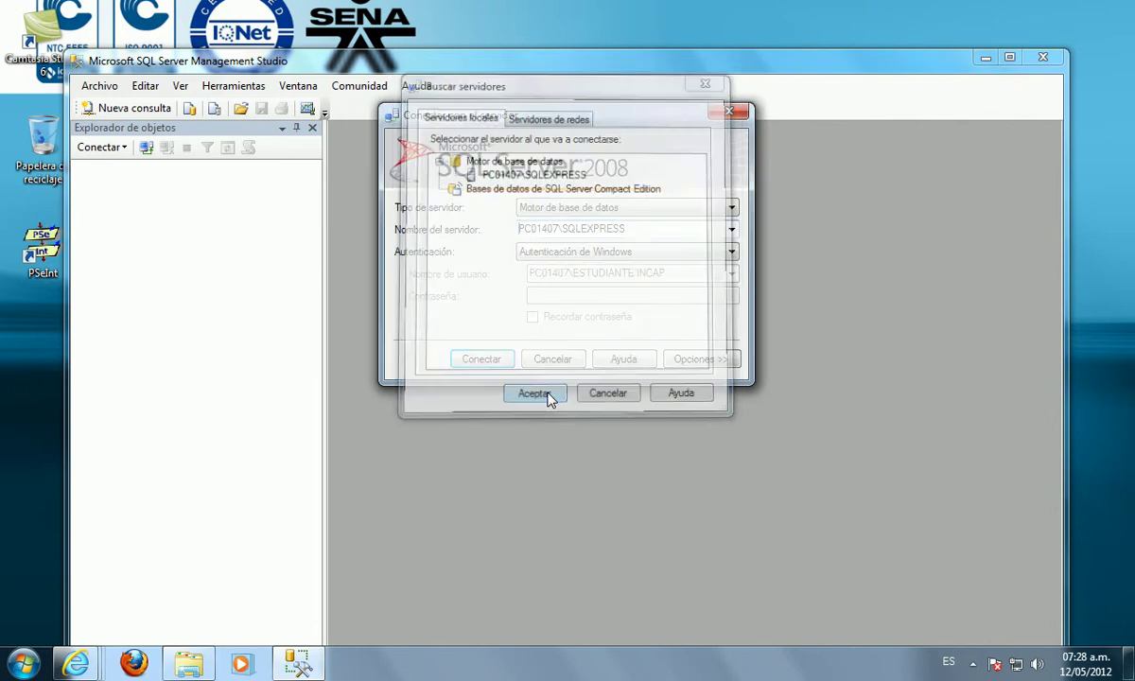
click(498, 363)
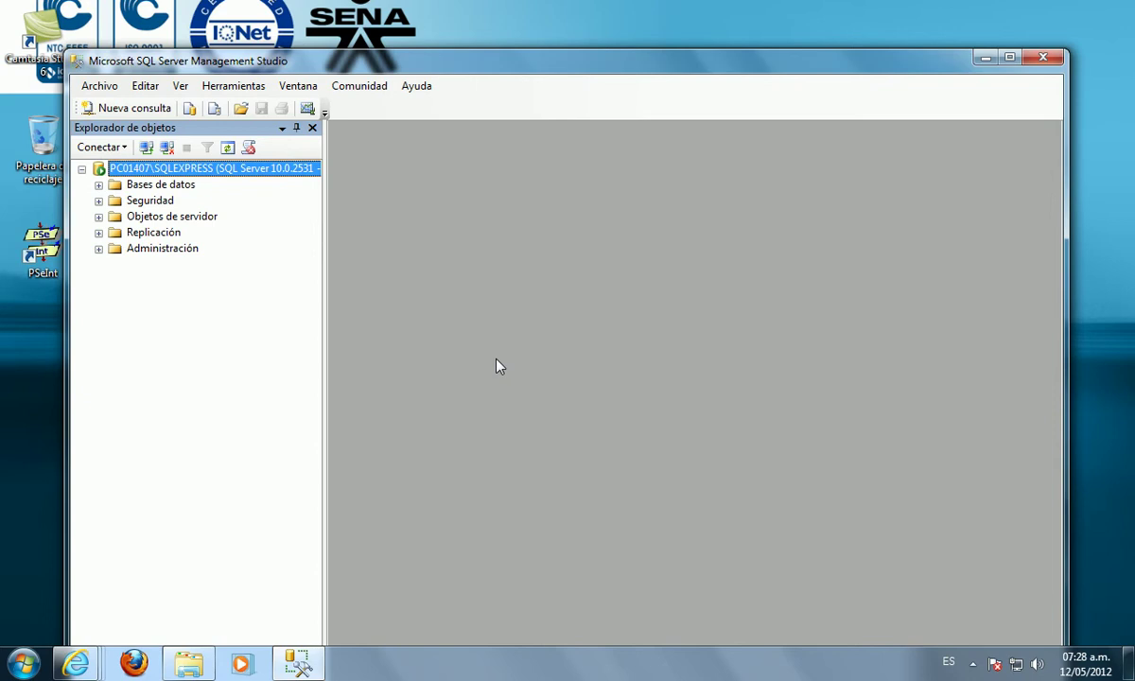
click(1010, 57)
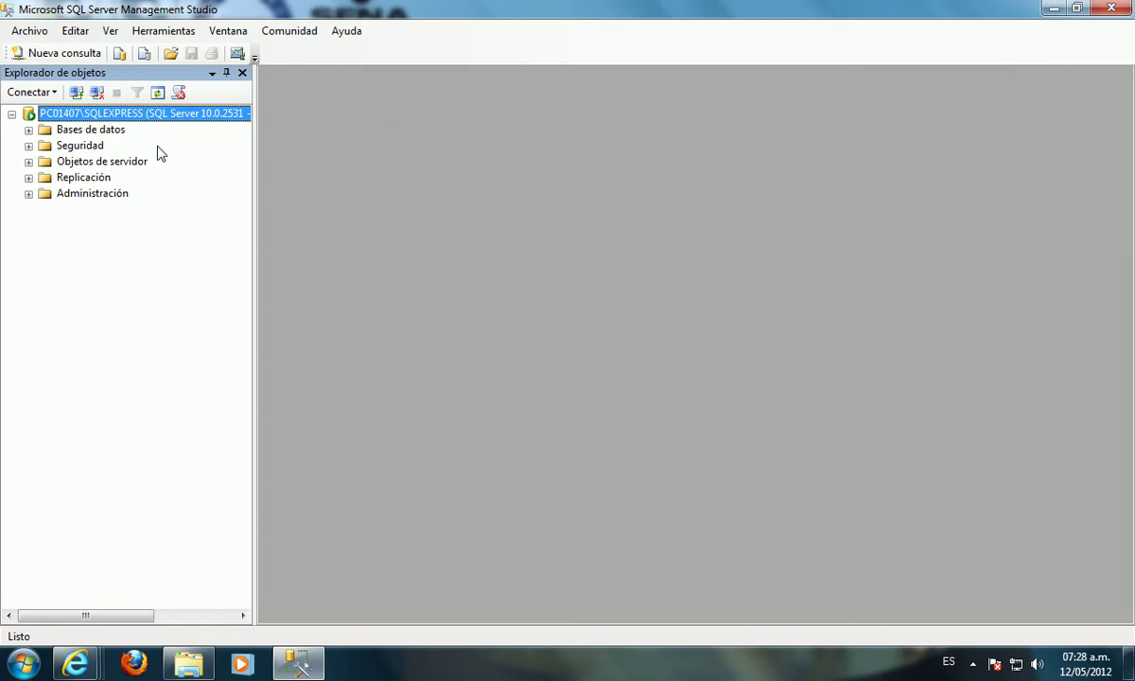
Step: Start a new database on the server and name it comercializadora
click(101, 133)
right_click(101, 134)
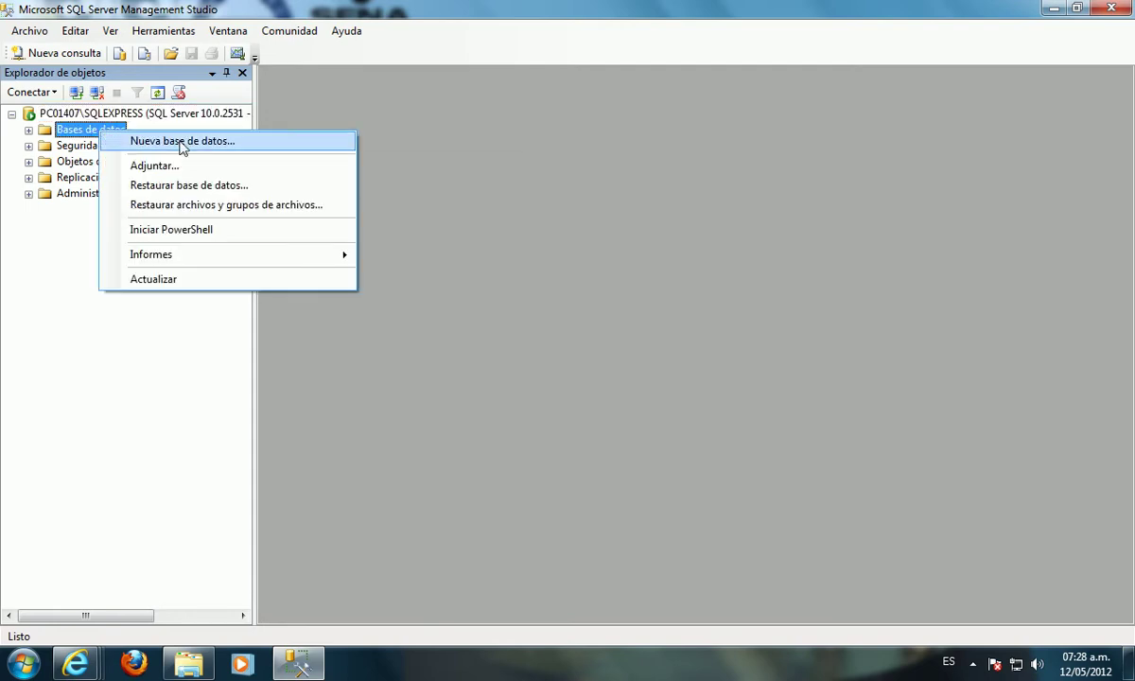
click(194, 146)
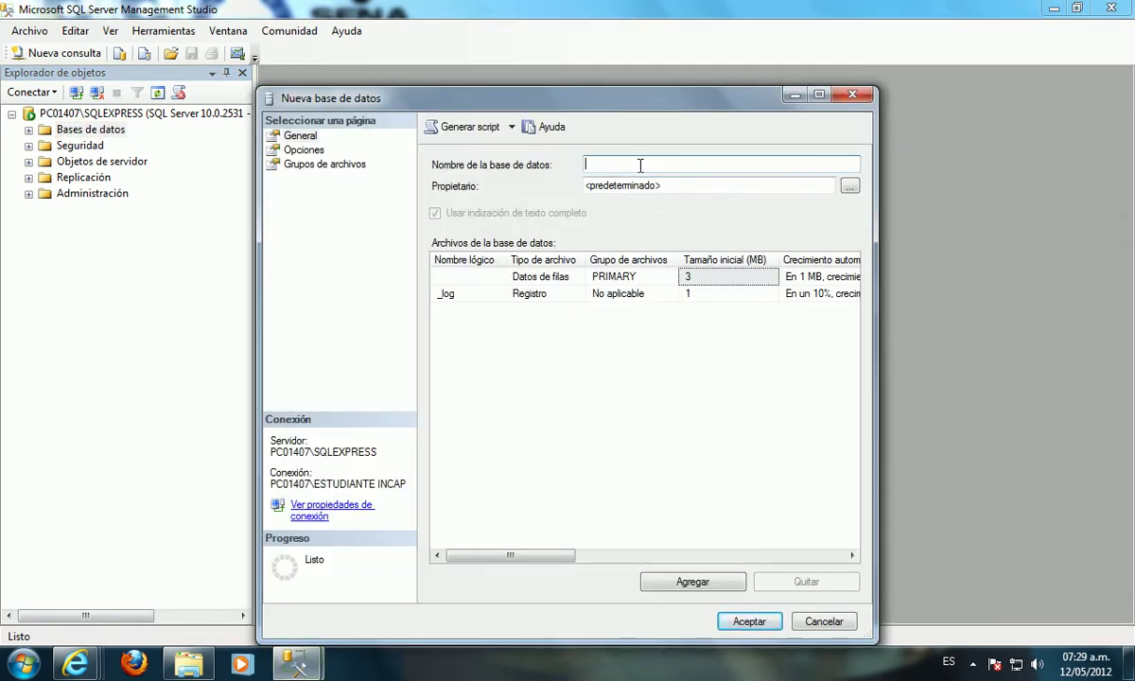
text(comerciañ)
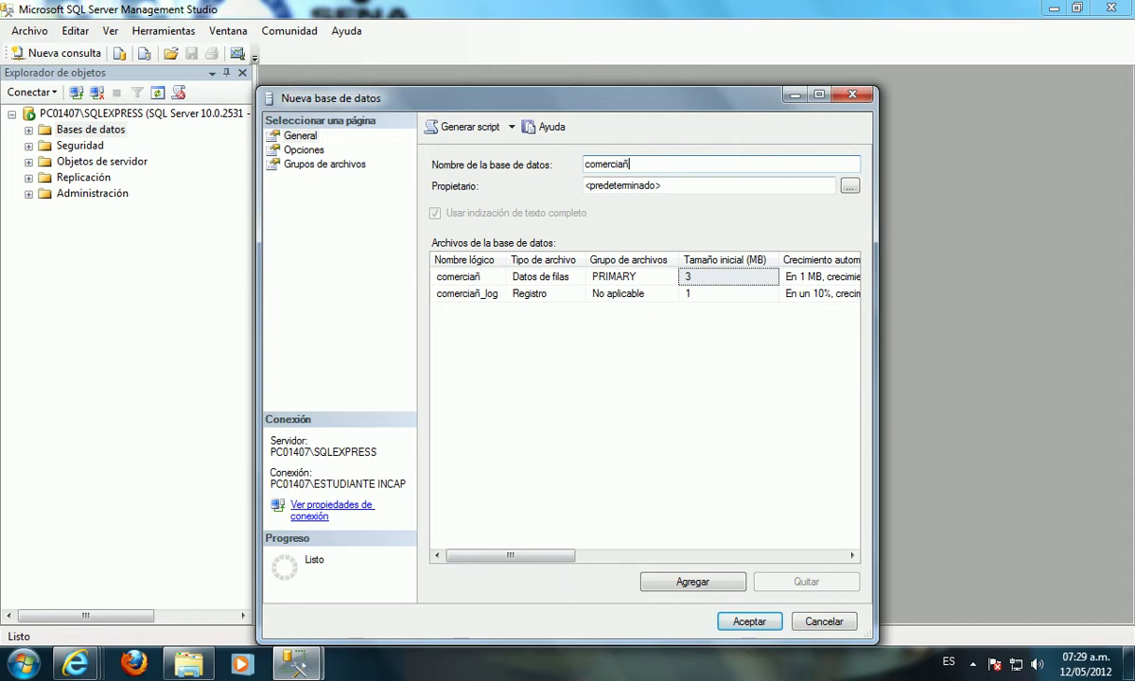
key(BackSpace)
text(lizadora)
Step: Browse the logins for the database owner and select NT AUTHORITY\SYSTEM and sa
click(850, 188)
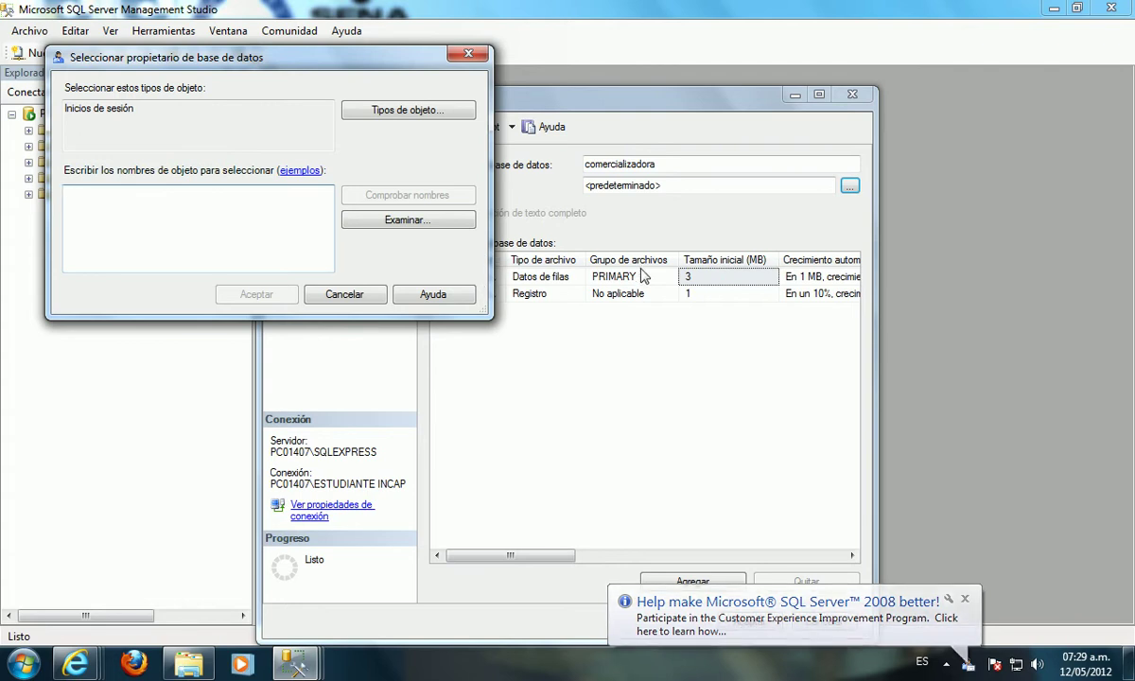
click(437, 221)
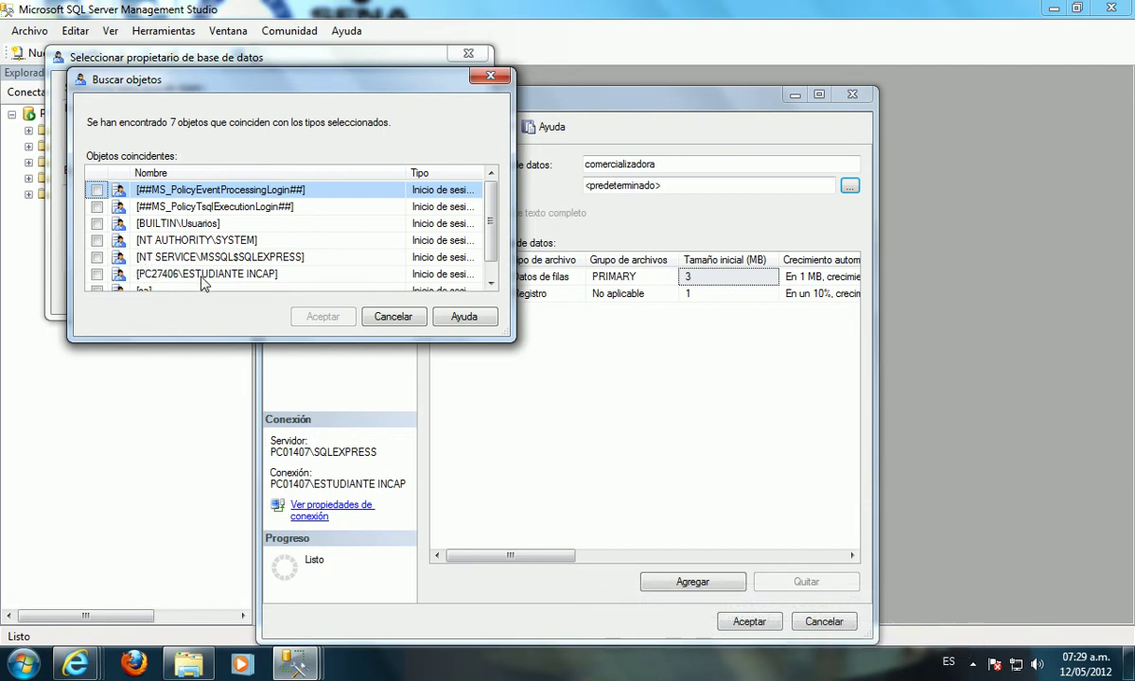
click(97, 240)
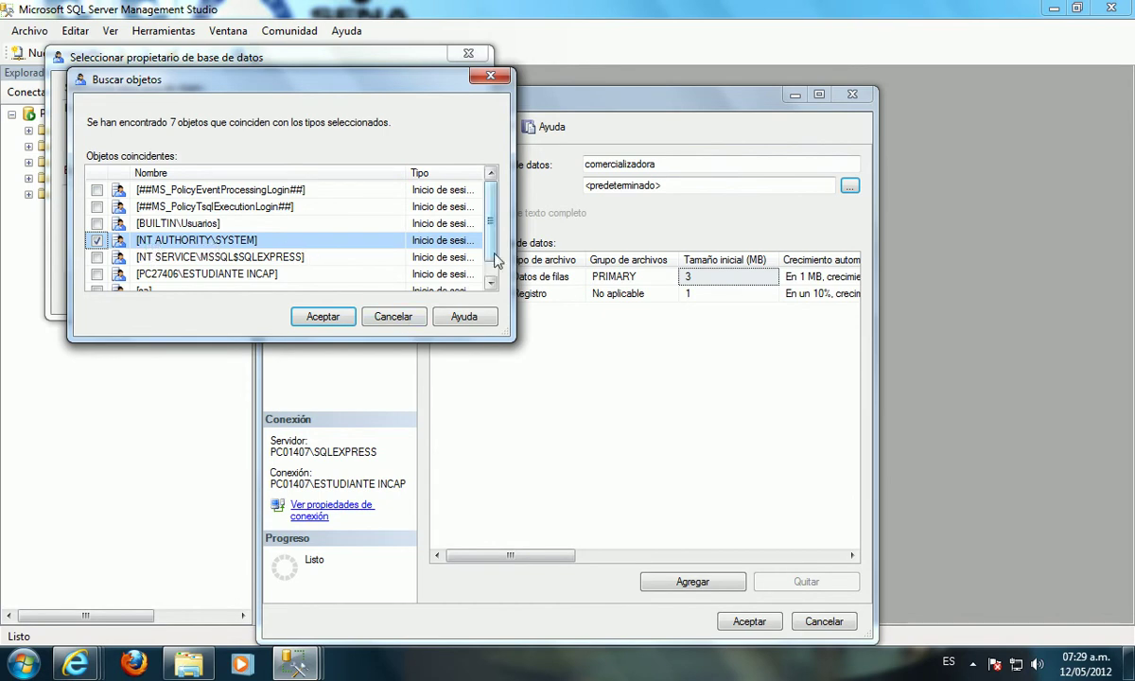
scroll(463, 236, down, 1)
click(96, 274)
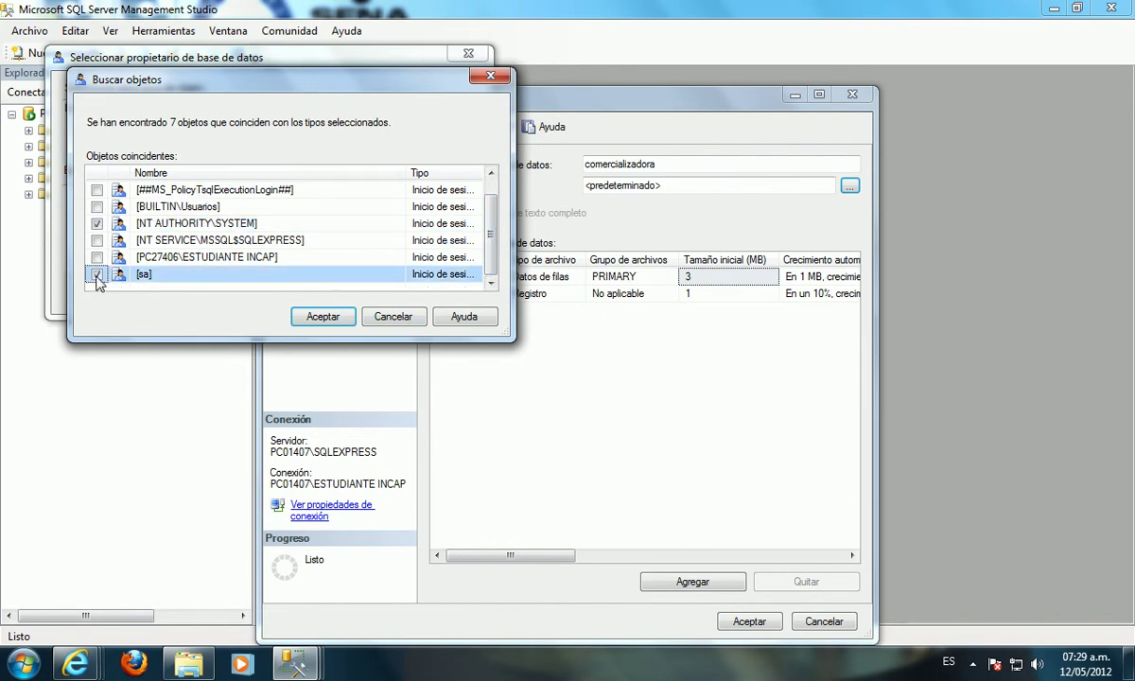
click(312, 316)
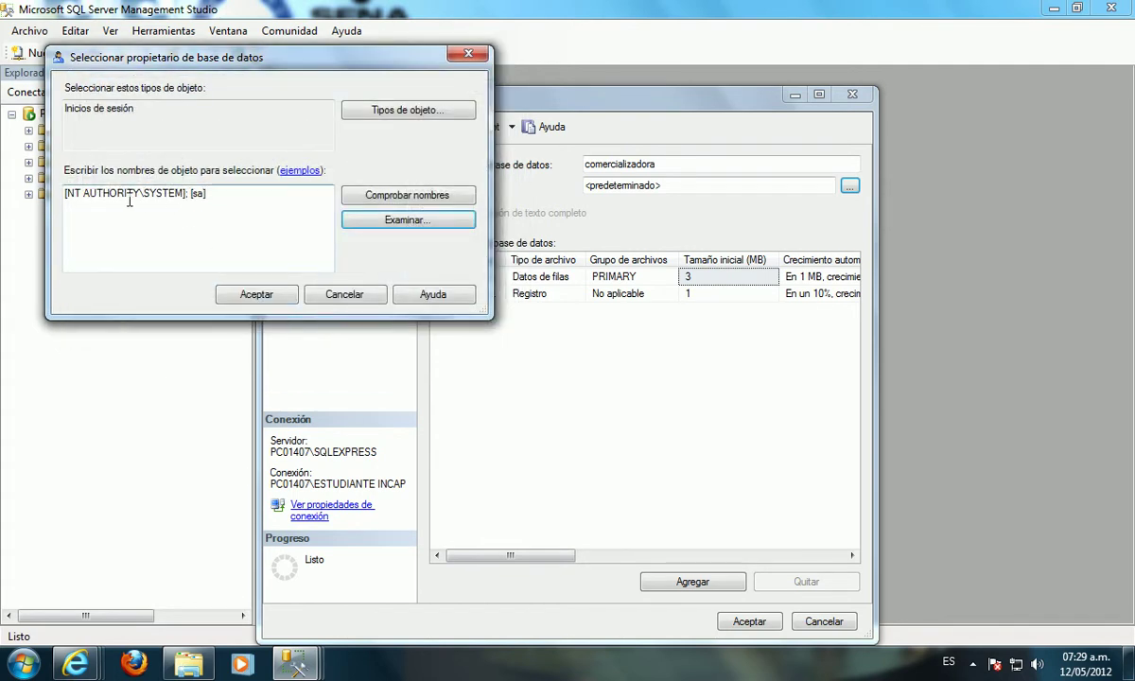
click(253, 295)
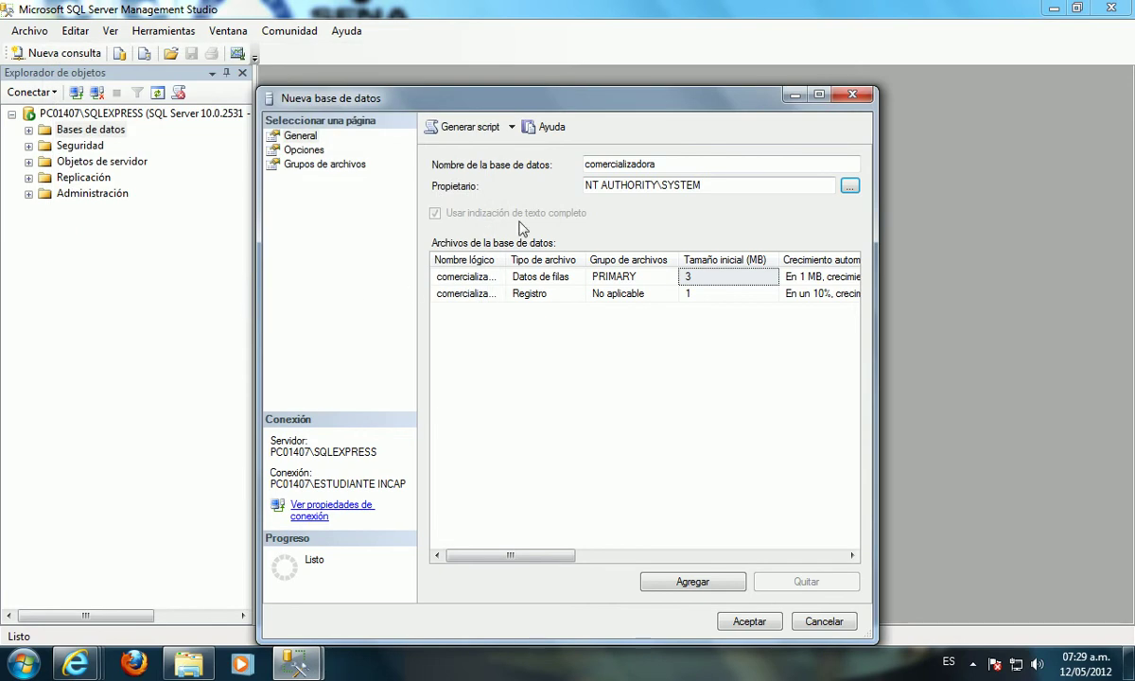
Step: Set the initial size of the PRIMARY data file to 1024 MB and create the database
click(709, 275)
double_click(708, 276)
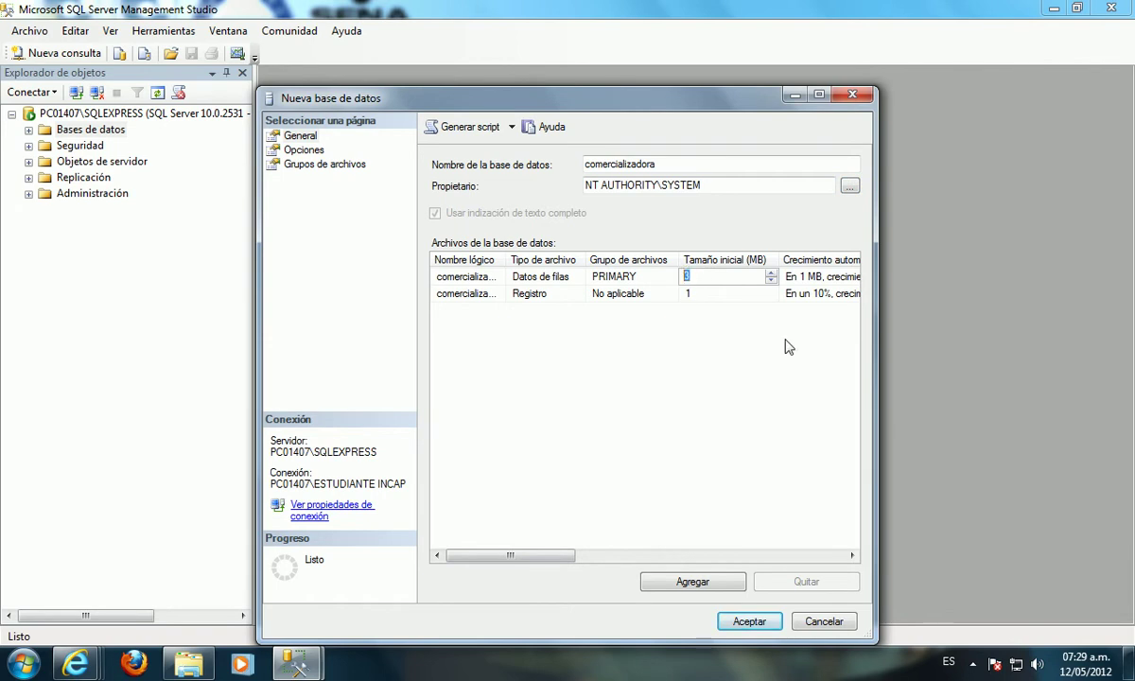
text(1024)
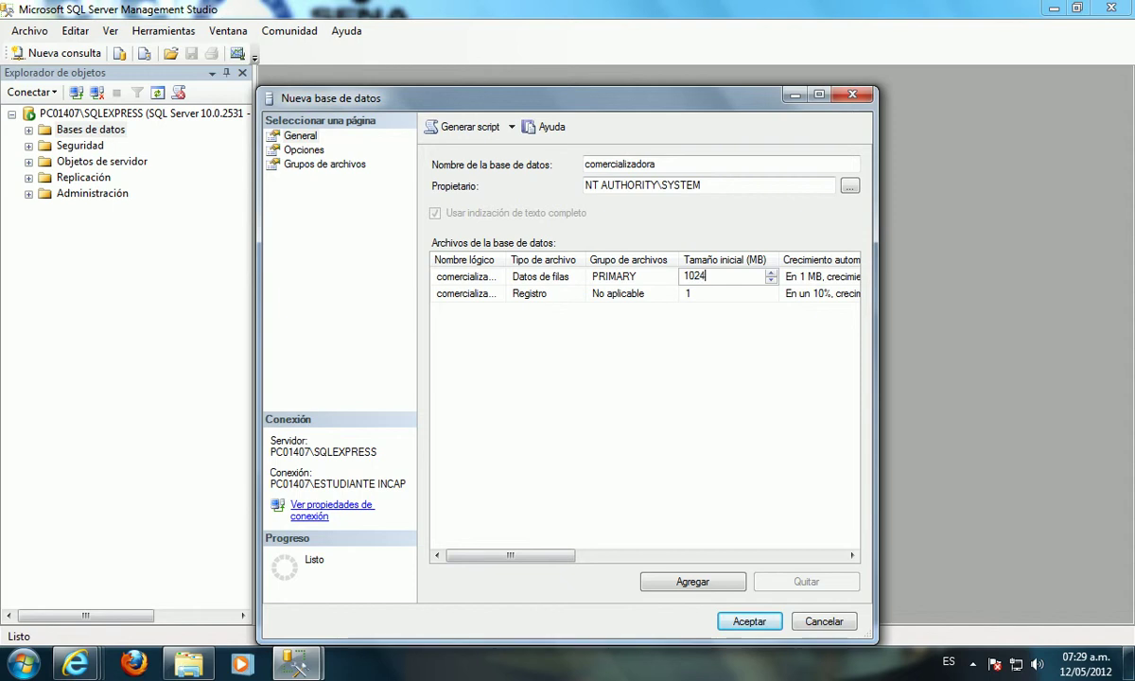
click(747, 623)
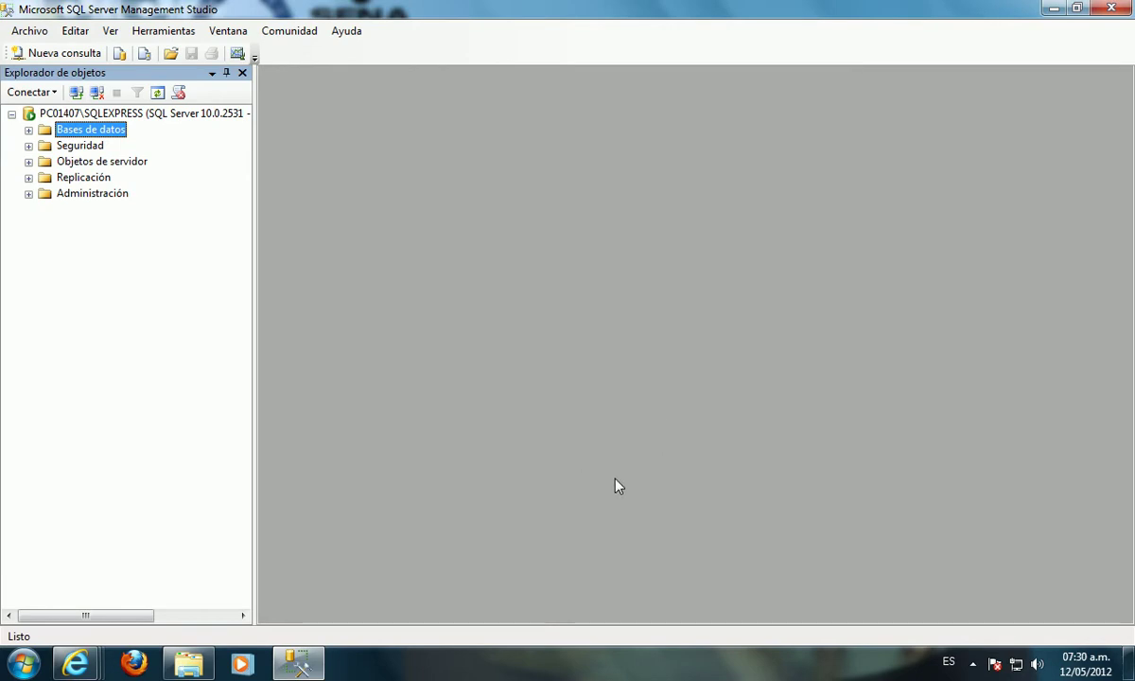
Step: Start a new table in the comercializadora database
click(29, 130)
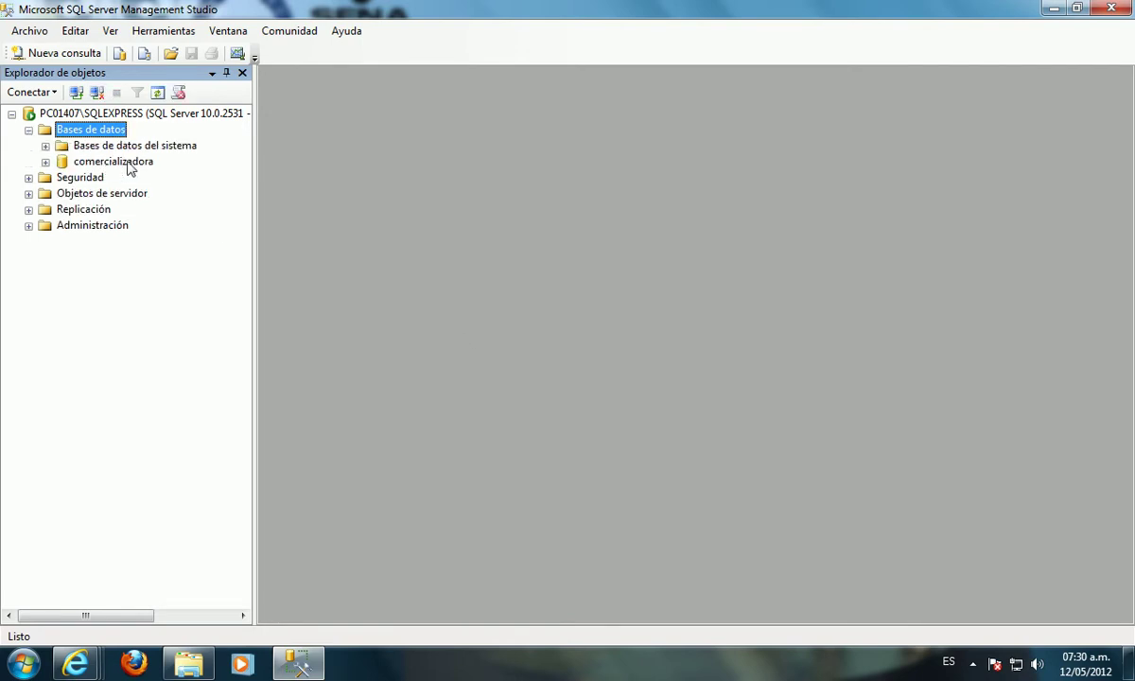
click(46, 162)
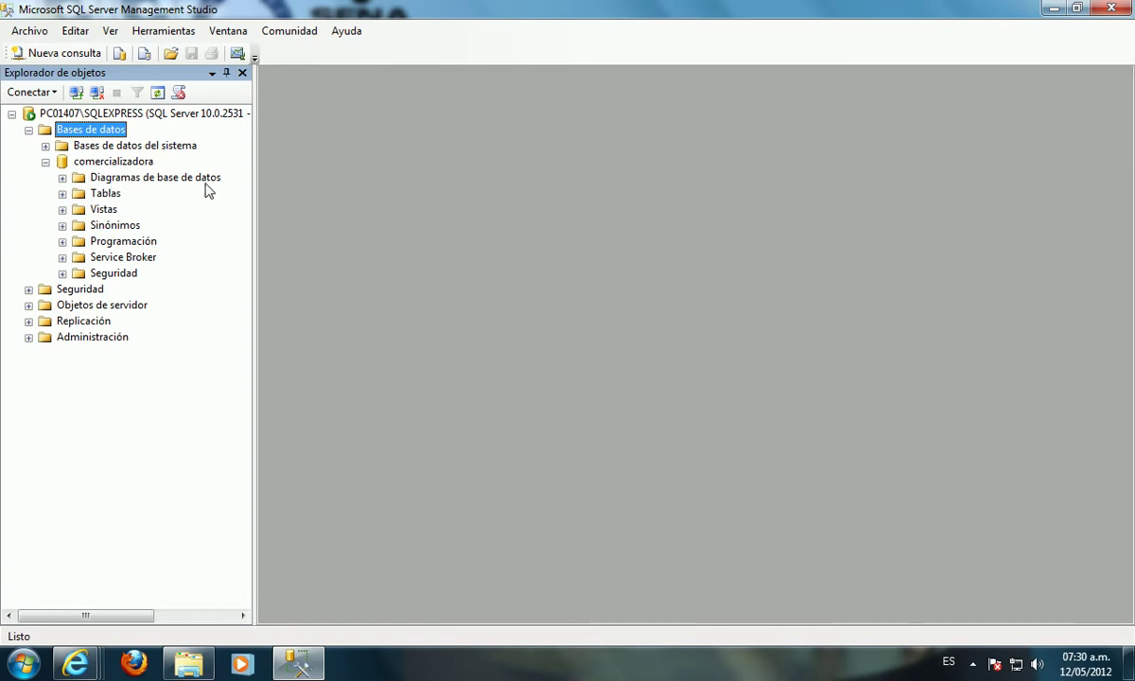
right_click(110, 193)
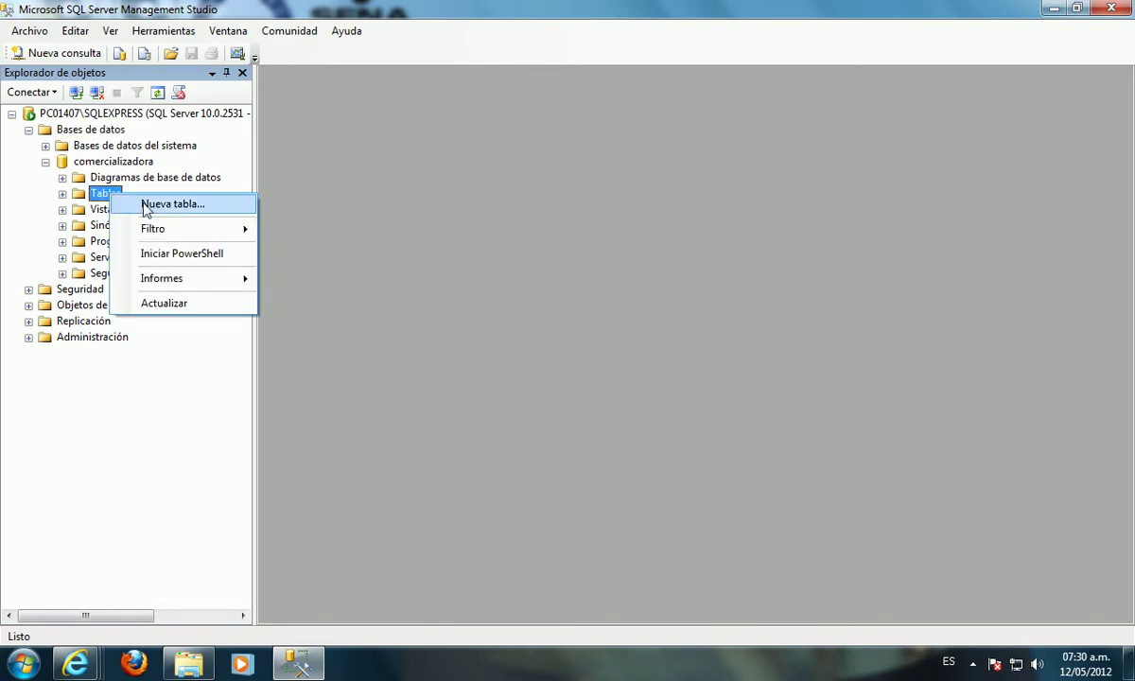
click(172, 206)
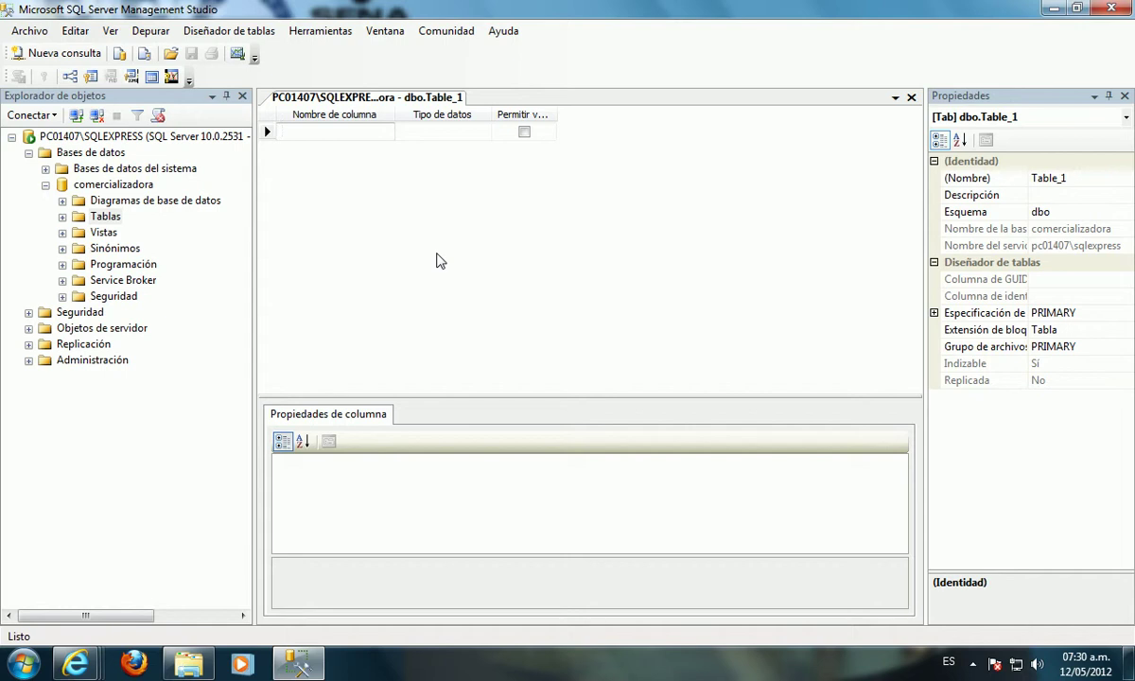
Step: Name the table's first column cod_proveedor and dismiss the Windows color scheme message
click(328, 132)
text(co)
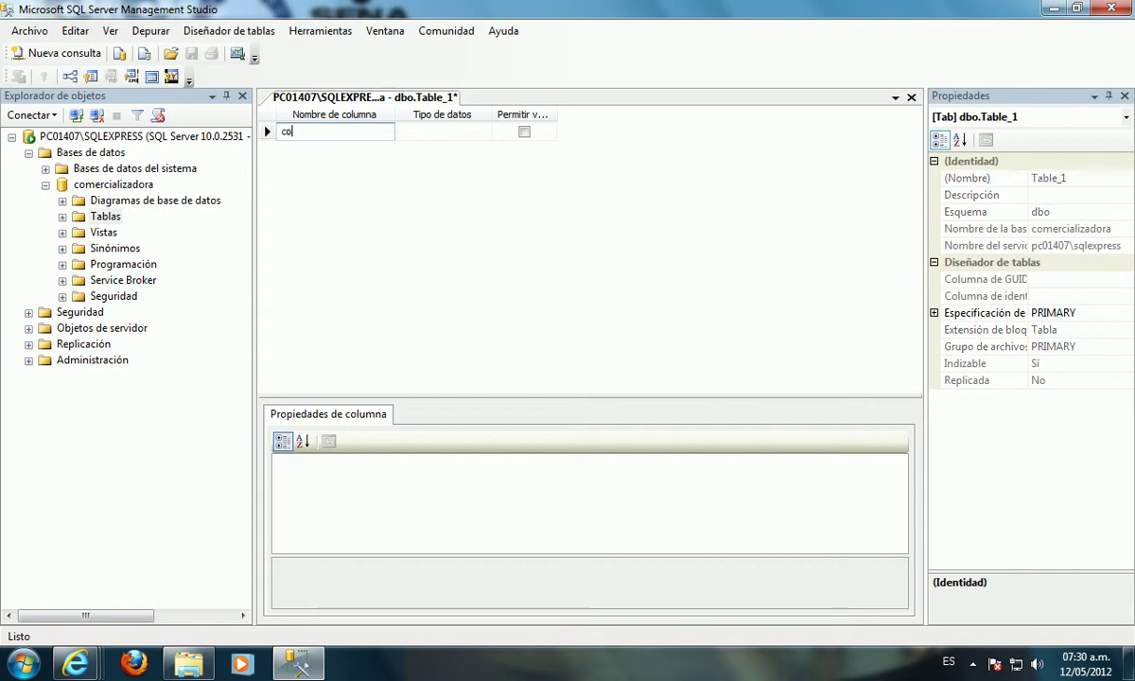
text(d_proveedor)
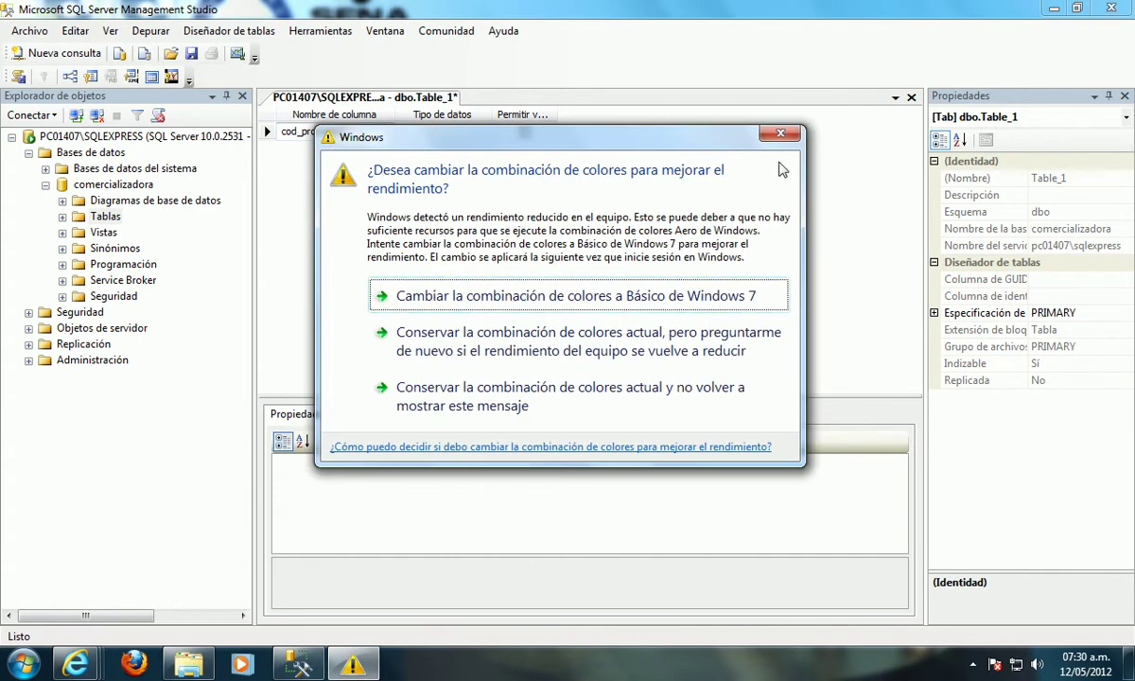
click(766, 134)
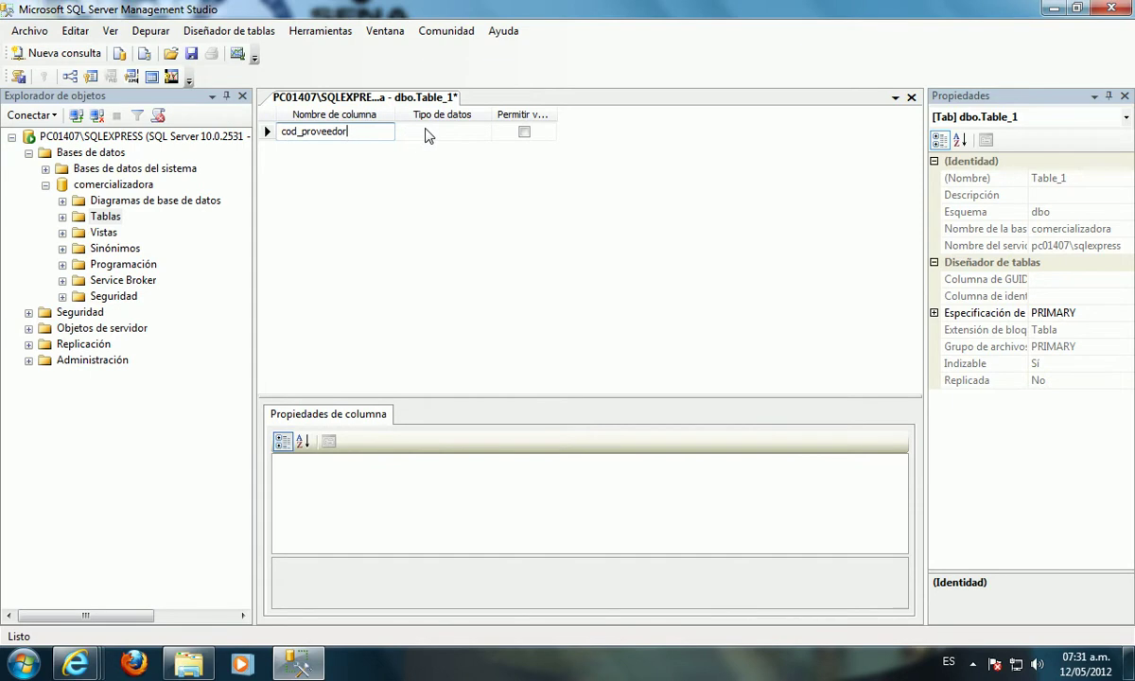
Step: Set the data type of the cod_proveedor column to nvarchar(5)
click(428, 133)
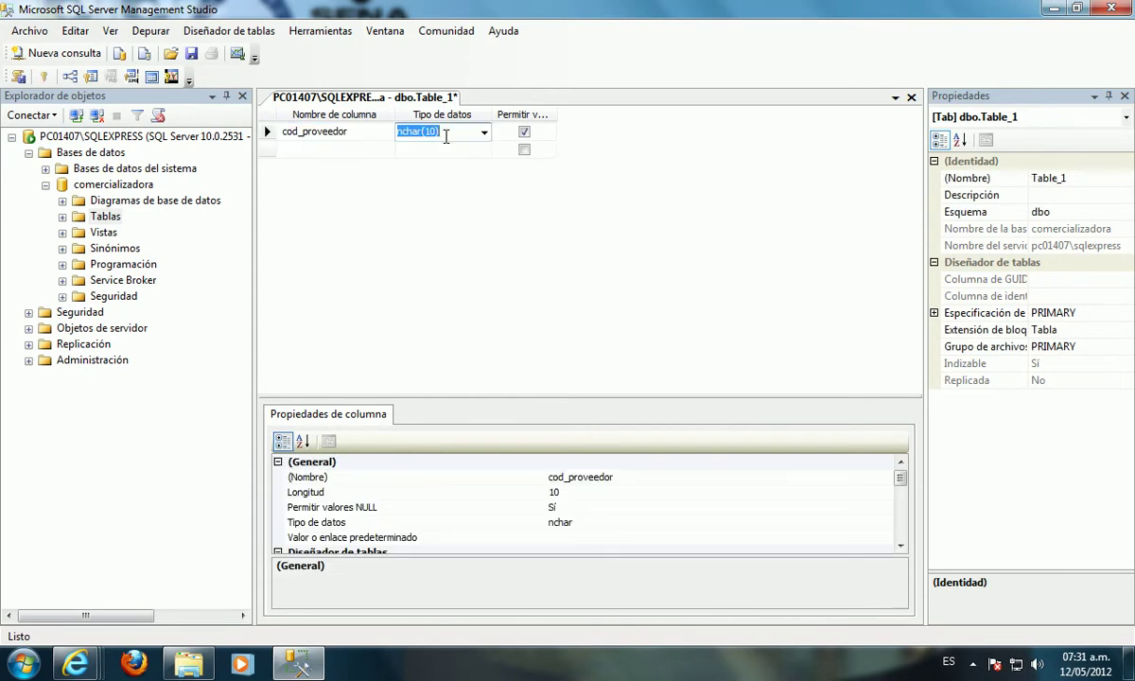
text(nvarcahr)
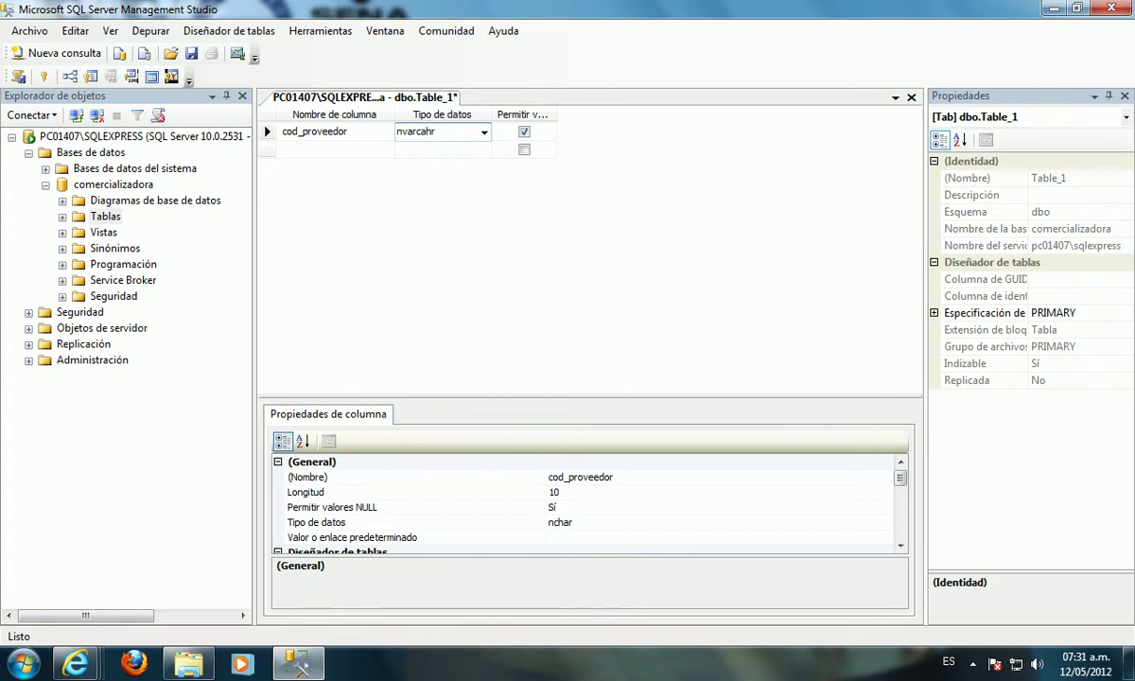
right_click(456, 144)
click(483, 133)
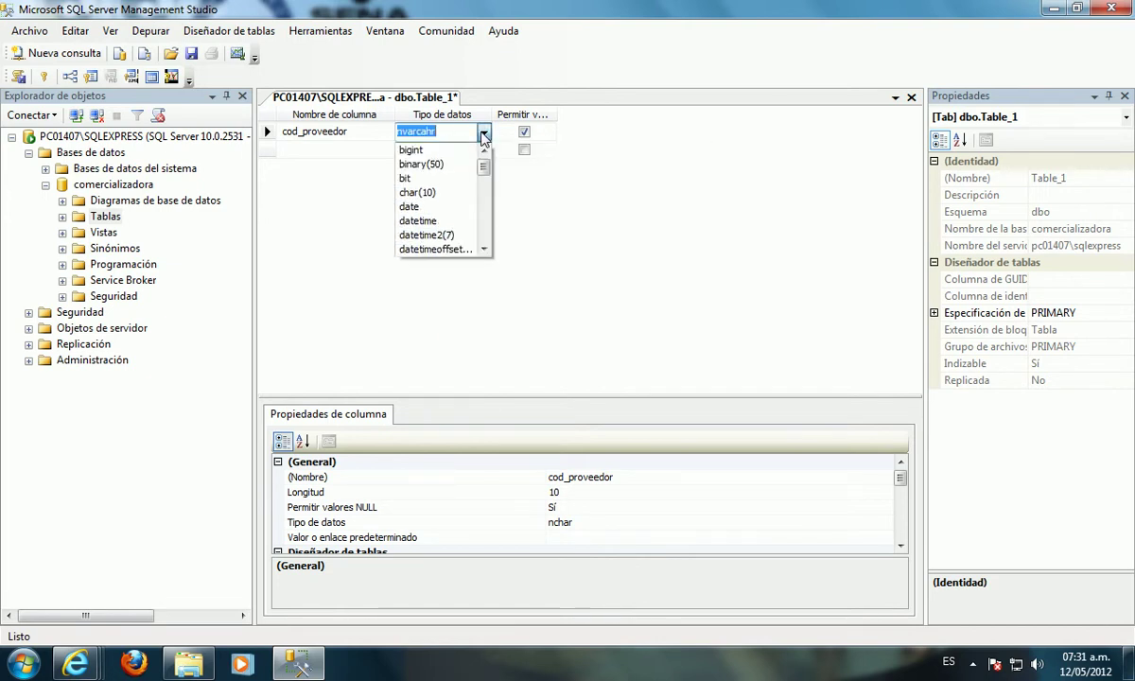
drag(483, 153, 486, 270)
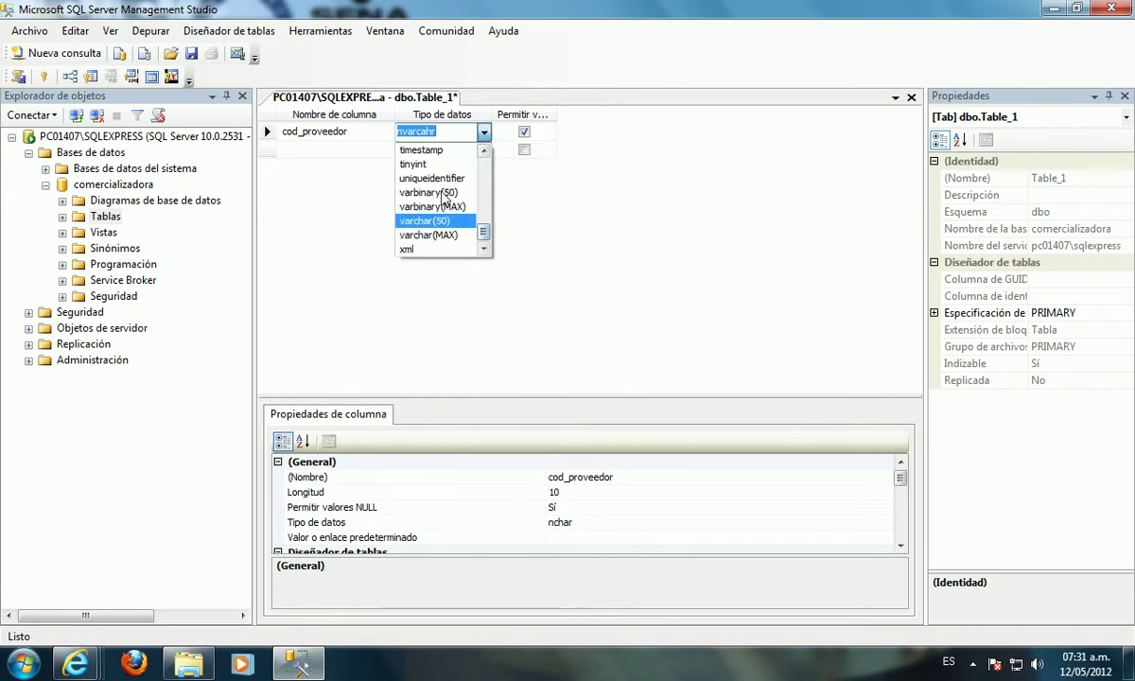
click(483, 151)
click(483, 151)
scroll(484, 153, up, 2)
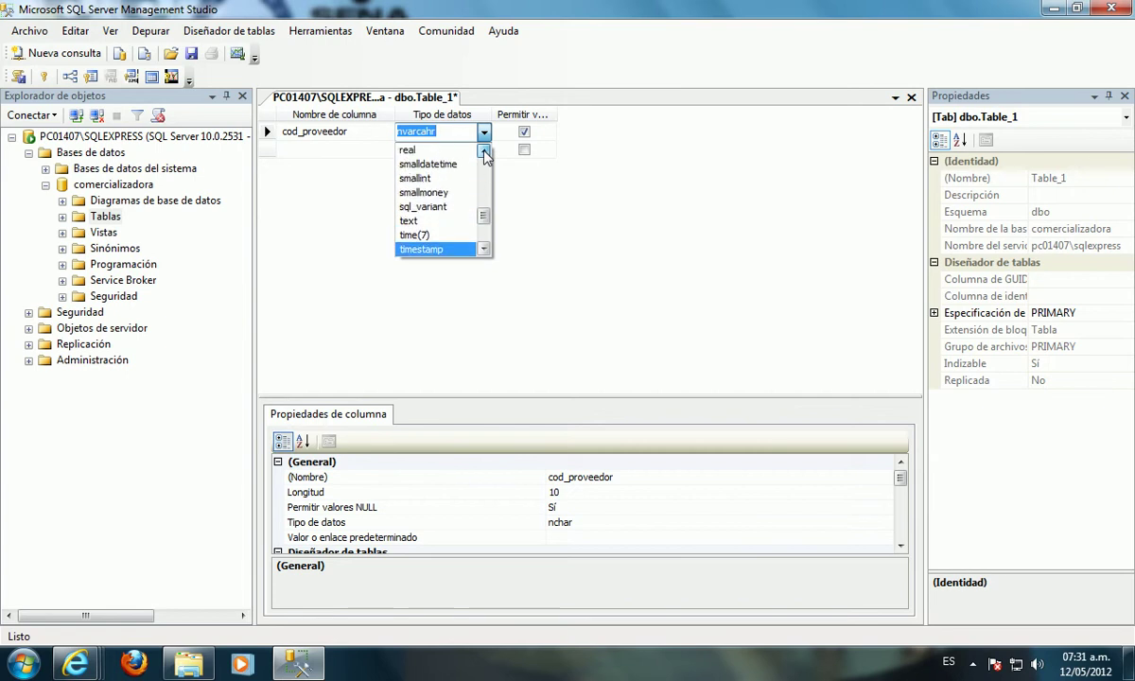
click(431, 151)
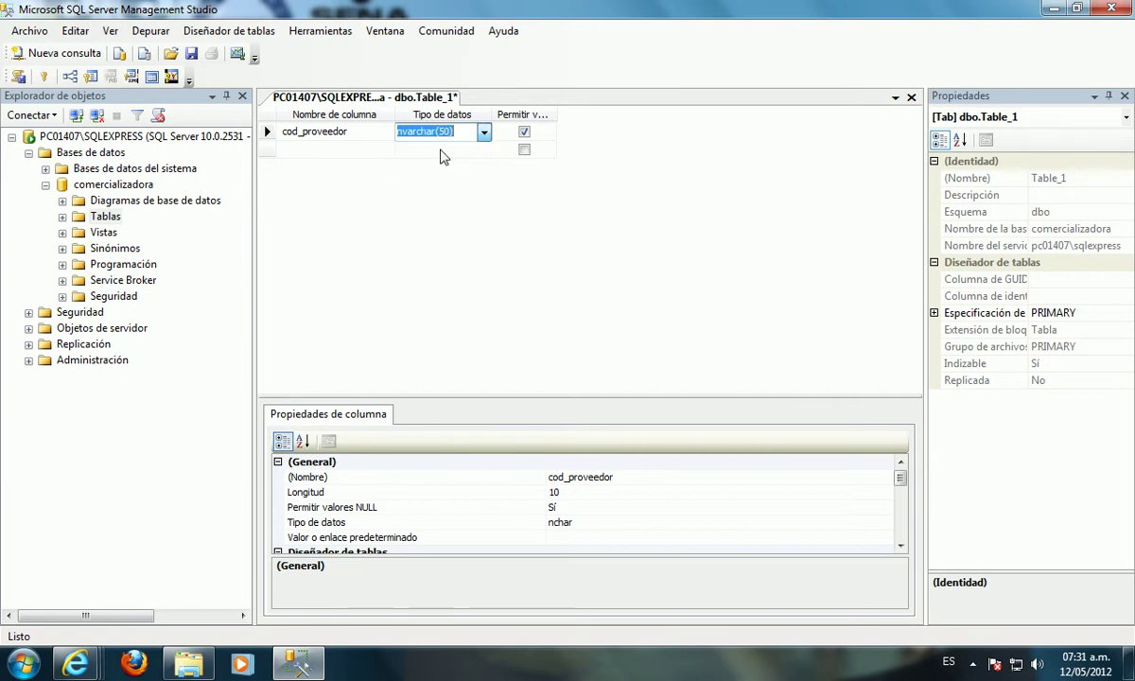
click(438, 131)
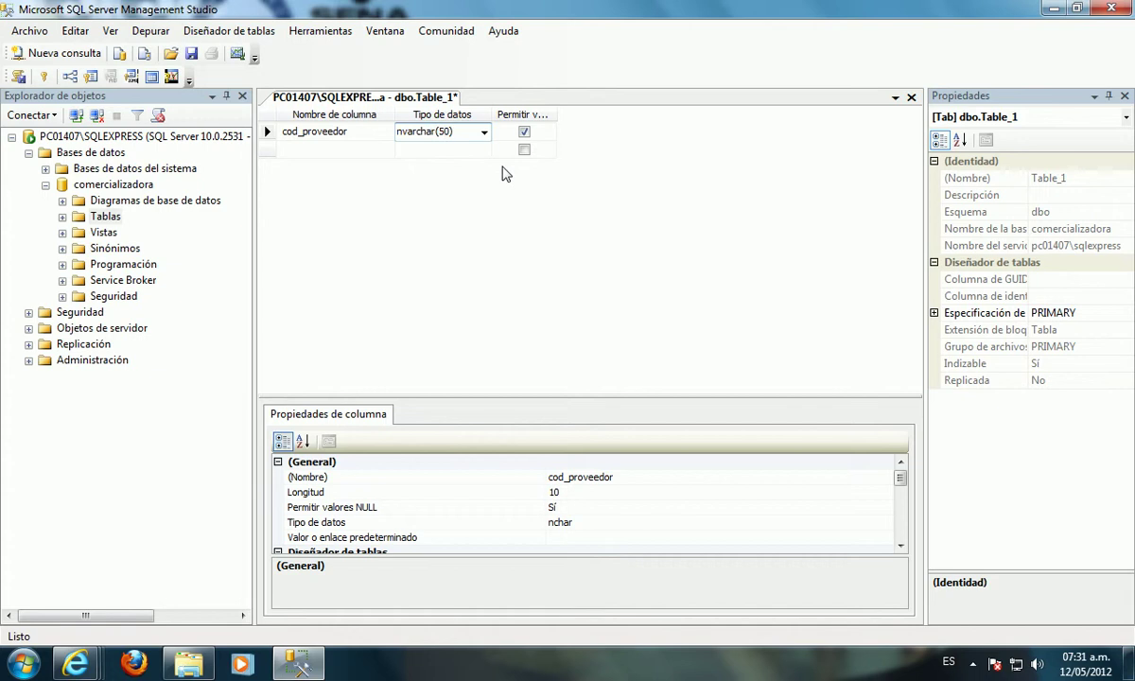
key(Delete)
Step: Set the cod_proveedor column as the table's primary key
right_click(268, 133)
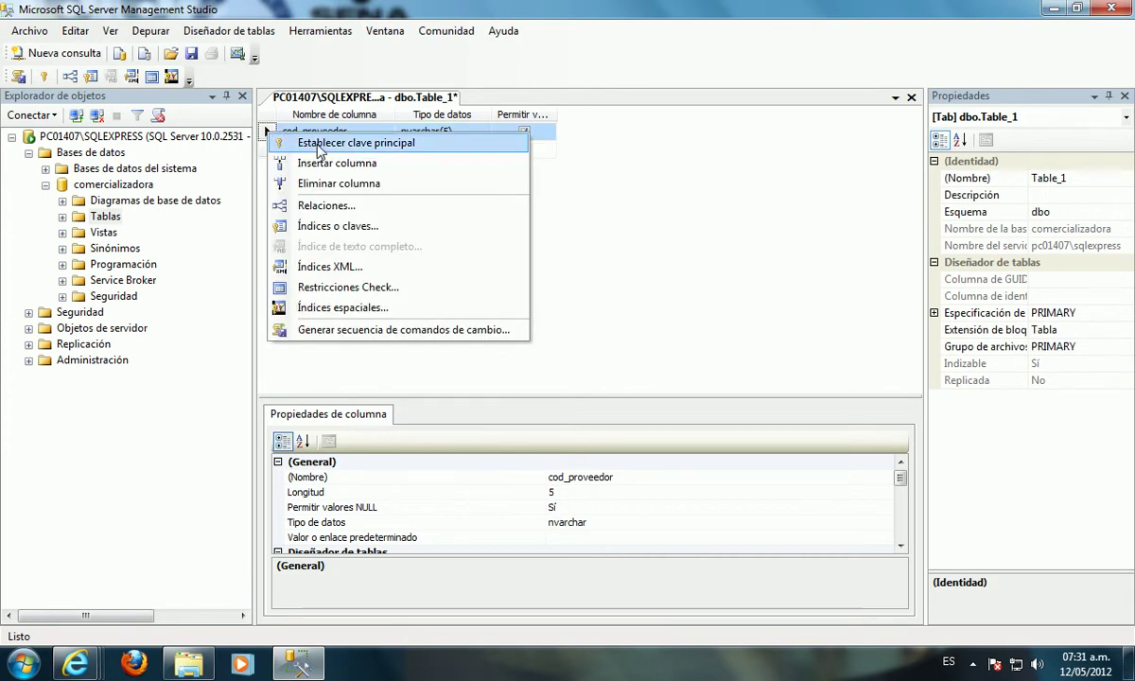
click(303, 143)
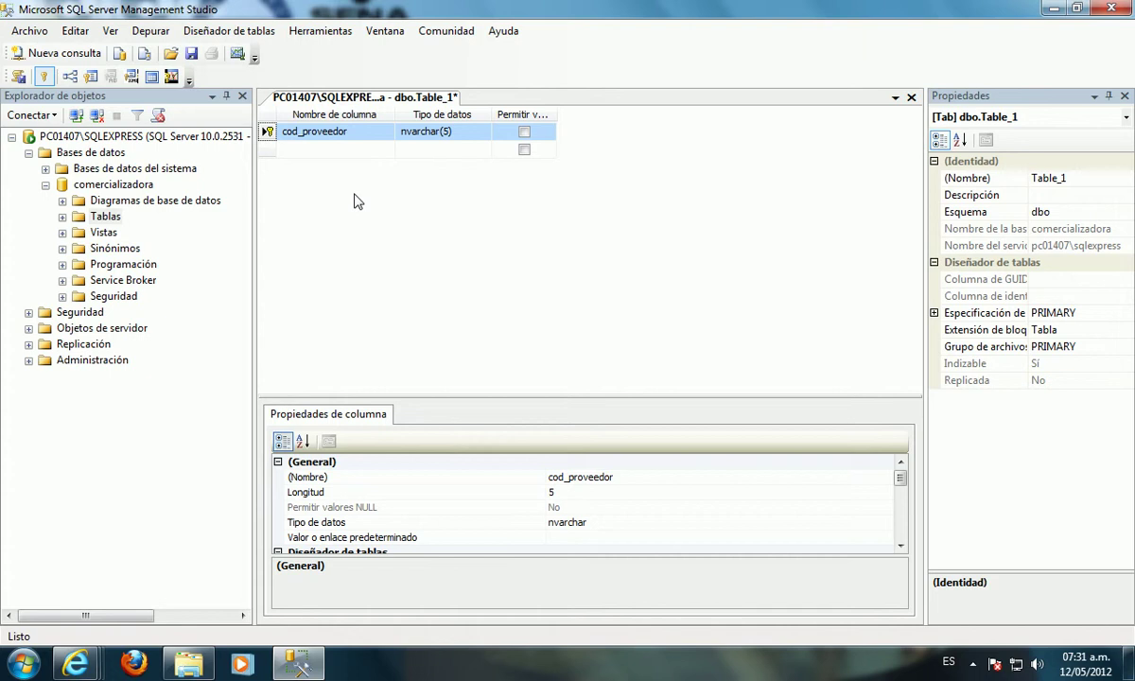
Step: Add a second column named nombre with data type varchar(30) and disallow null values
click(317, 151)
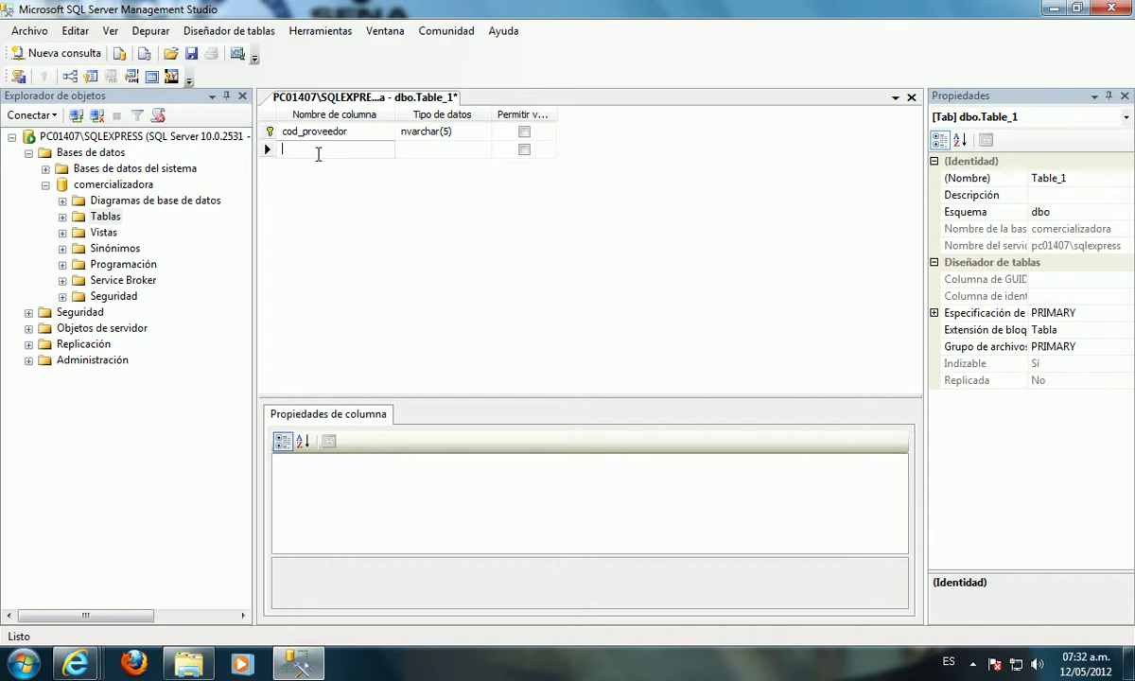
text(nombre)
key(Tab)
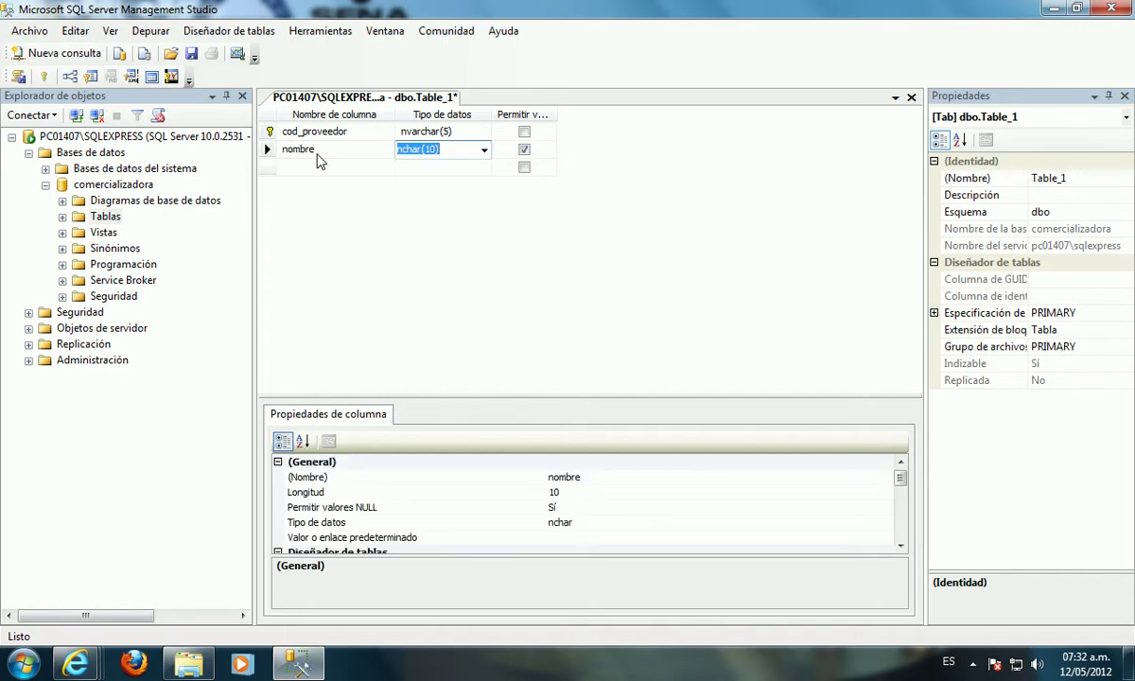
text(varchar)
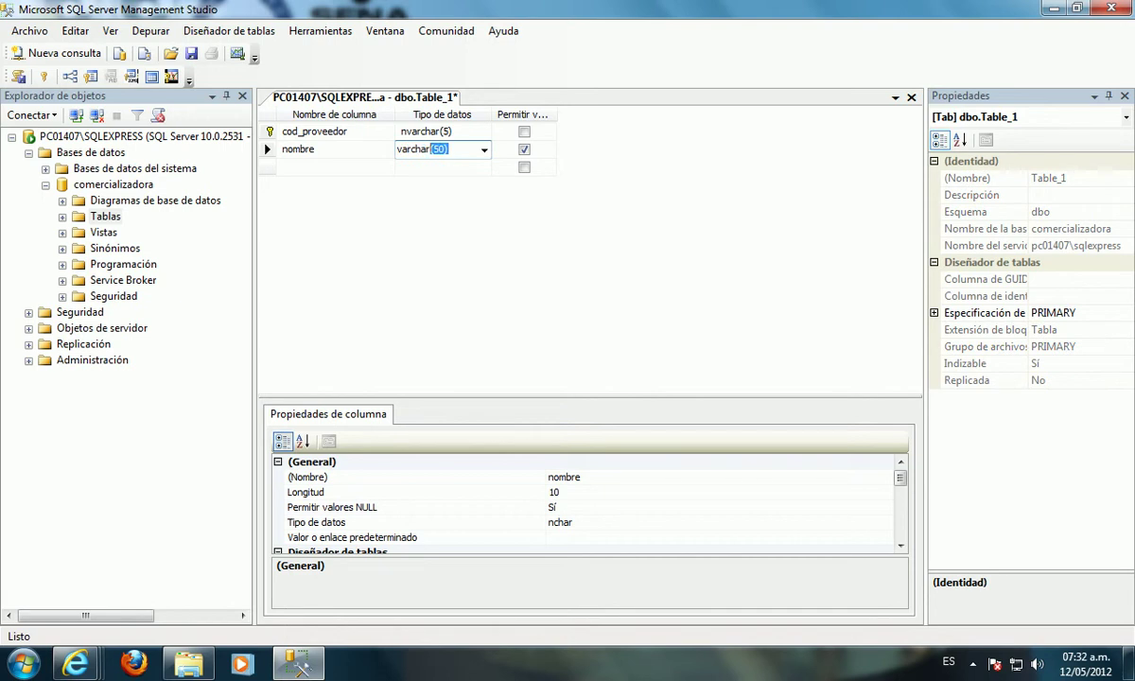
key(End)
click(436, 149)
key(BackSpace)
text(3)
click(525, 151)
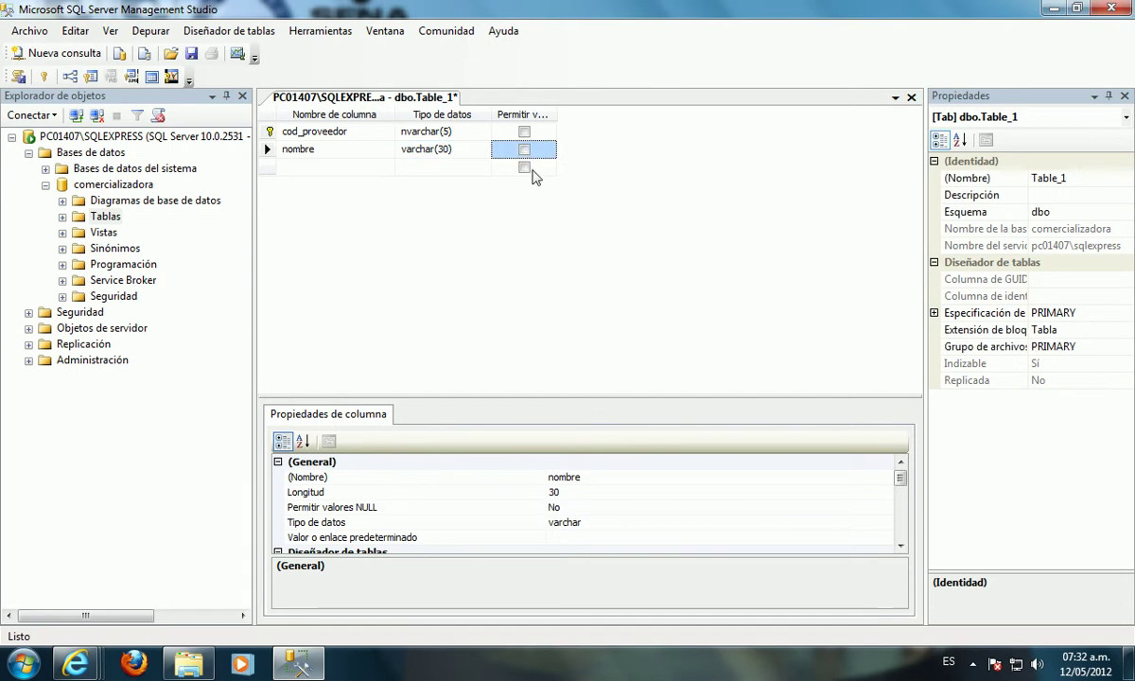
Step: Name the third column direccion and dismiss the Windows color scheme message
click(374, 170)
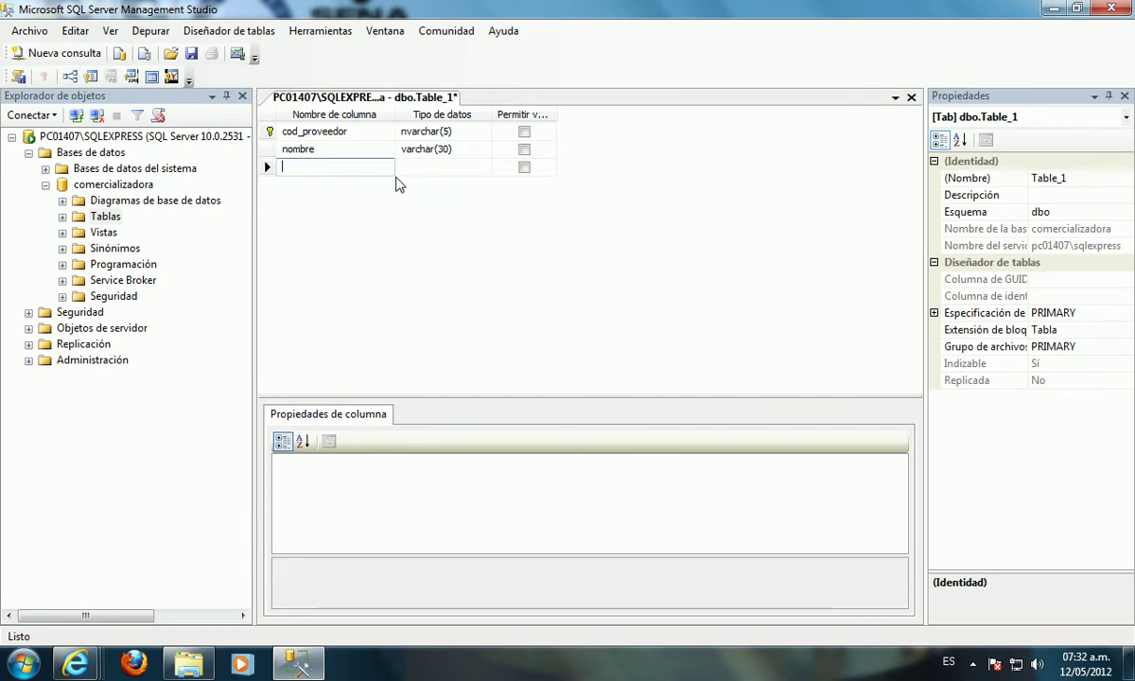
text(dir)
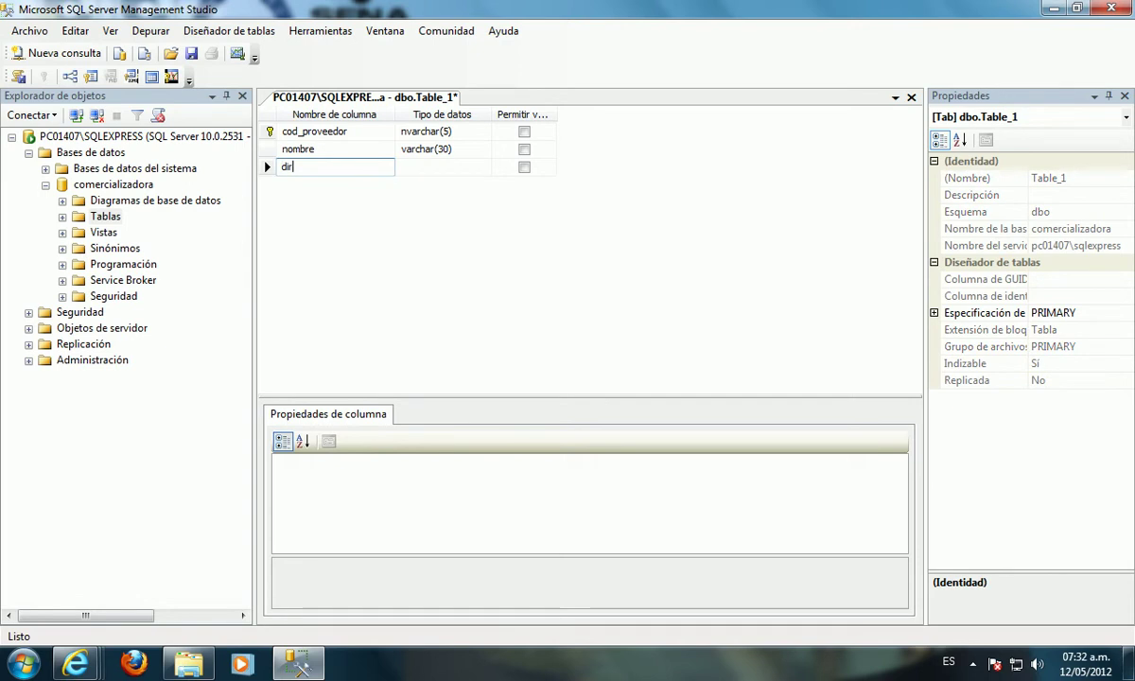
text(ecci)
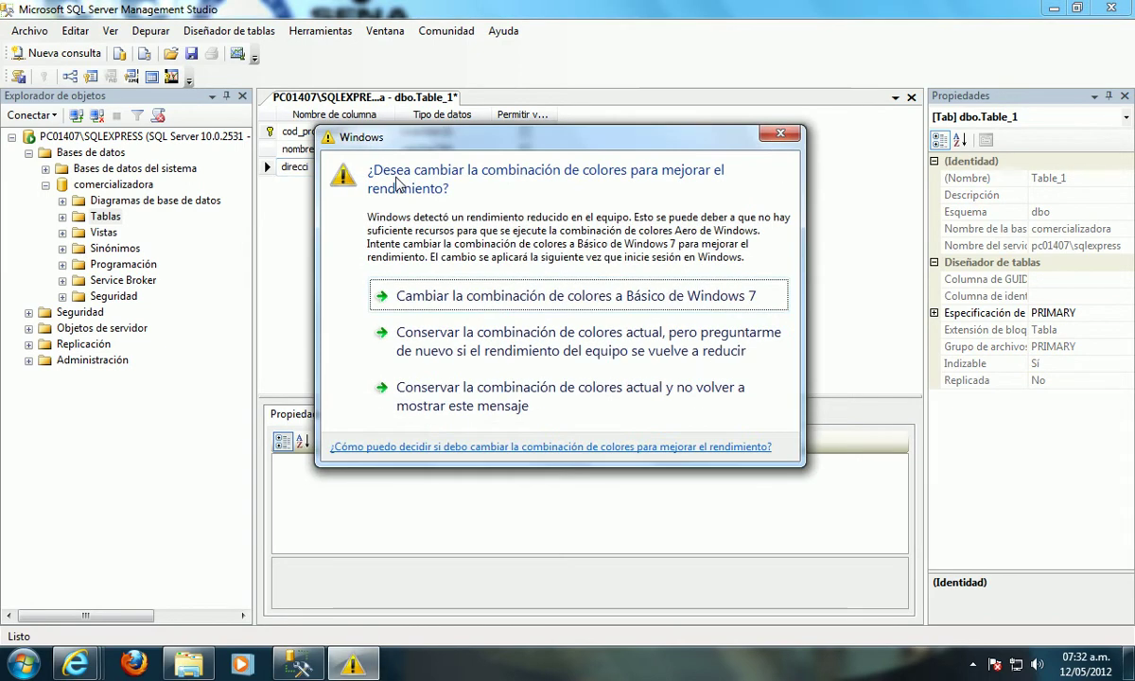
key(Escape)
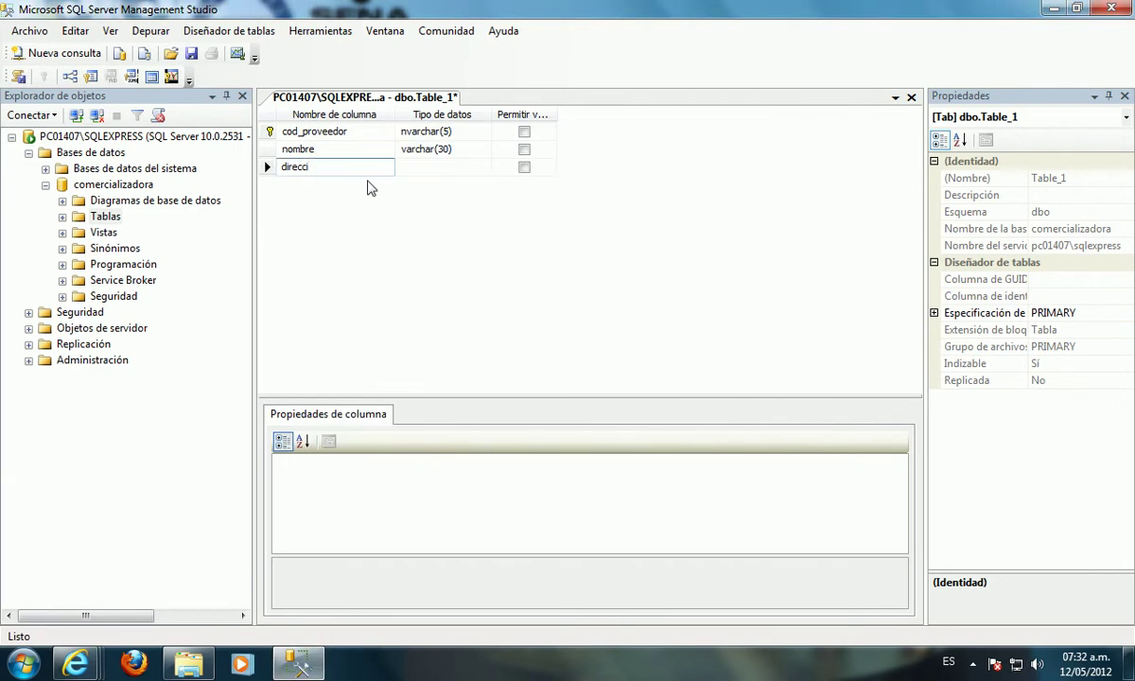
text(on)
key(Tab)
Step: Set the direccion column's data type to varchar(30) and disallow null values
text(varch)
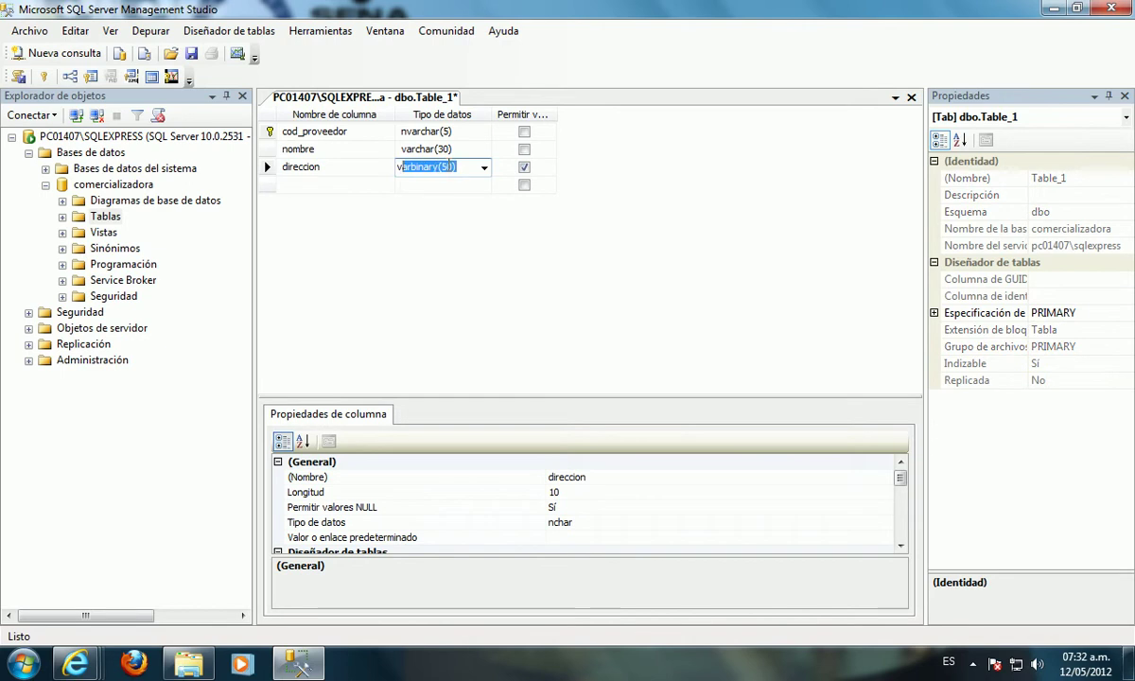
key(Return)
key(Left)
key(Left)
key(BackSpace)
text(3)
click(525, 169)
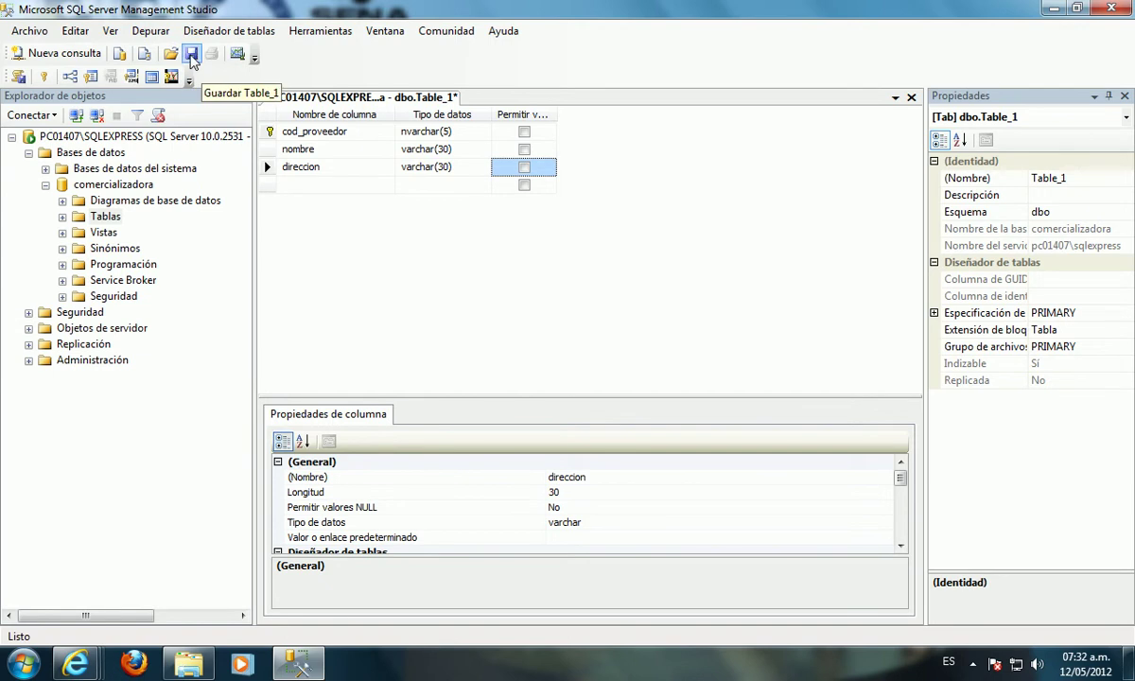
Step: Close the table design and save the table under the name PROVEEDOR
click(912, 98)
click(558, 439)
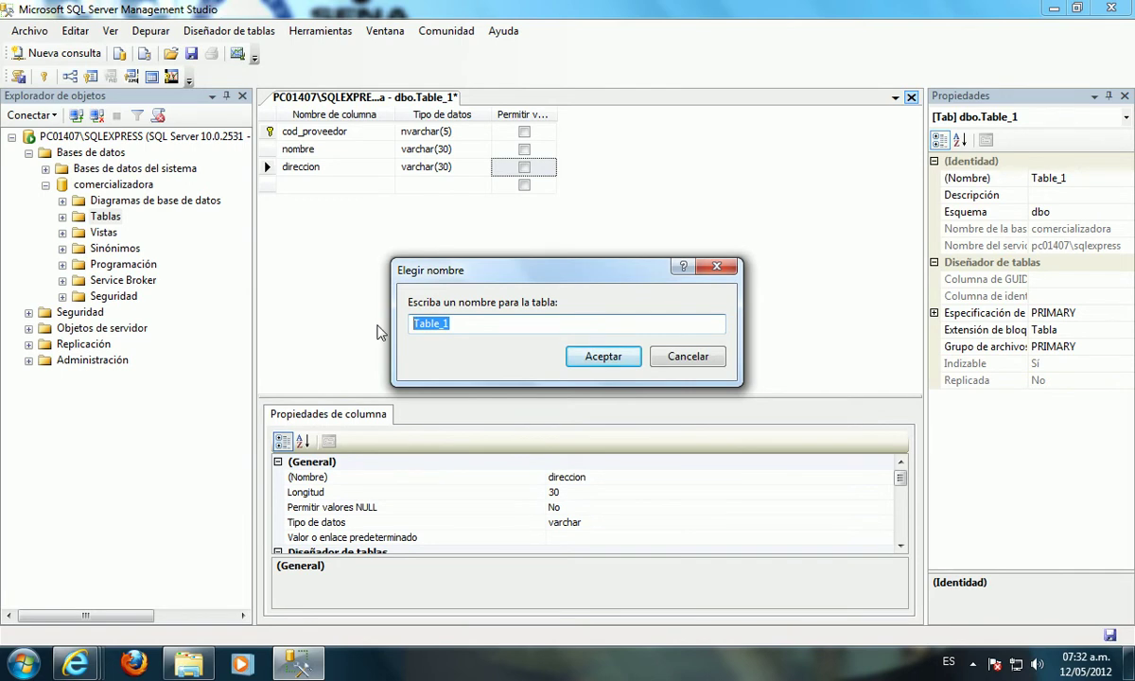
text(PROVEEDOR)
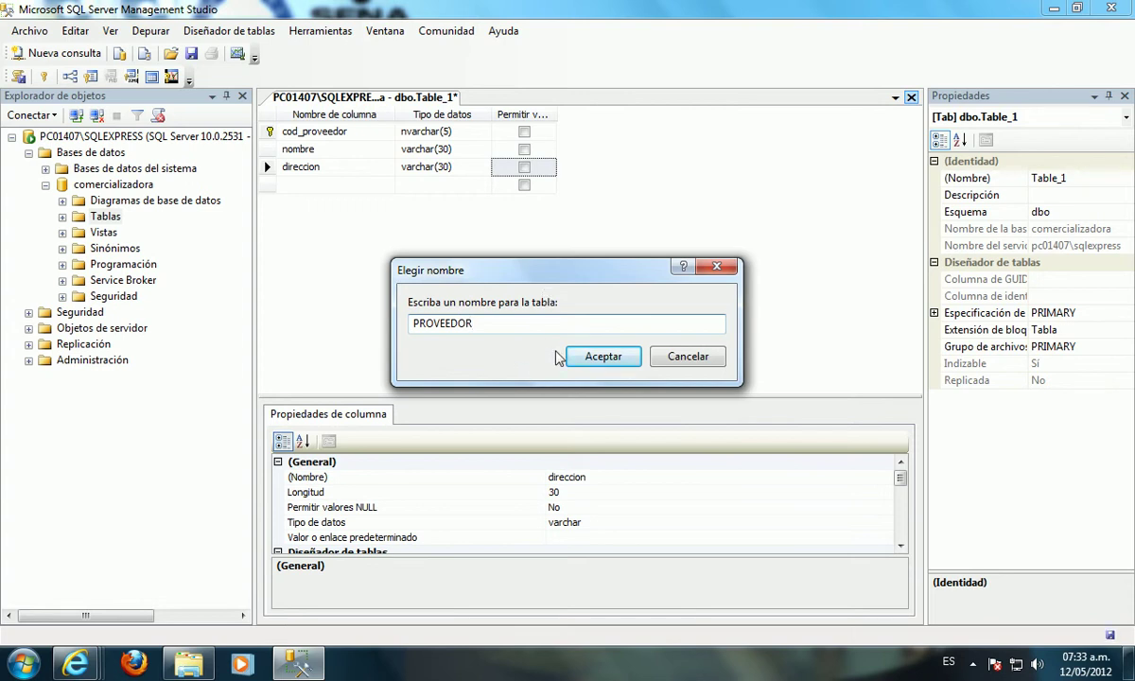
click(584, 354)
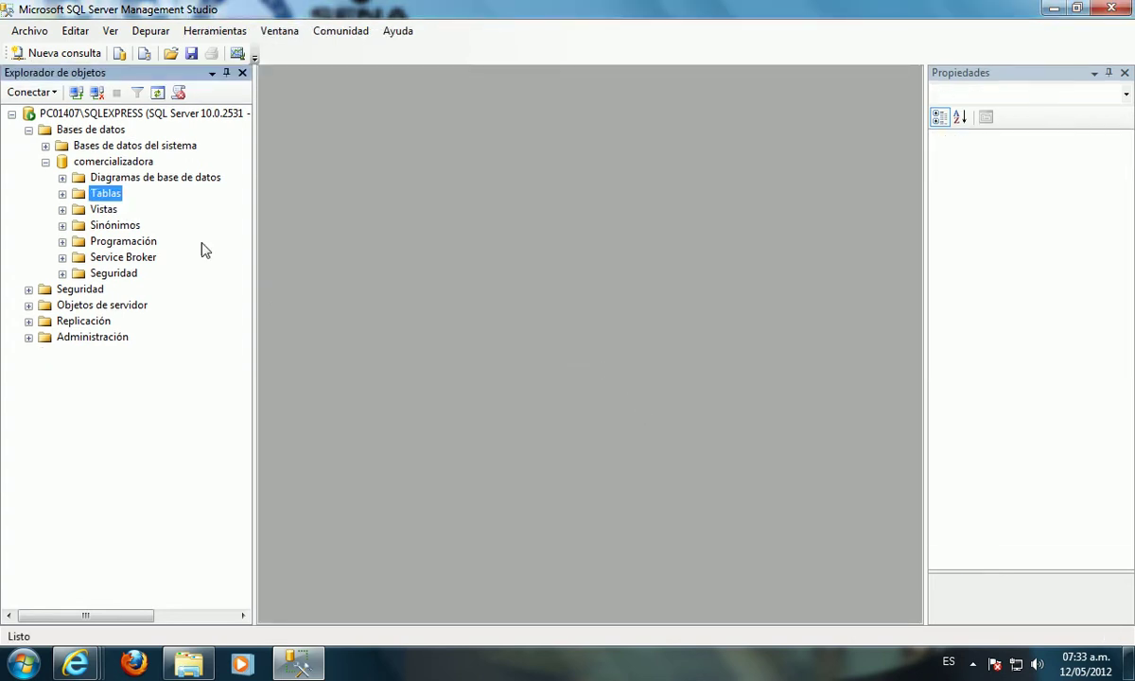
Step: Expand the comercializadora database's Tablas folder and look over the object folders of the PROVEEDOR table
click(63, 193)
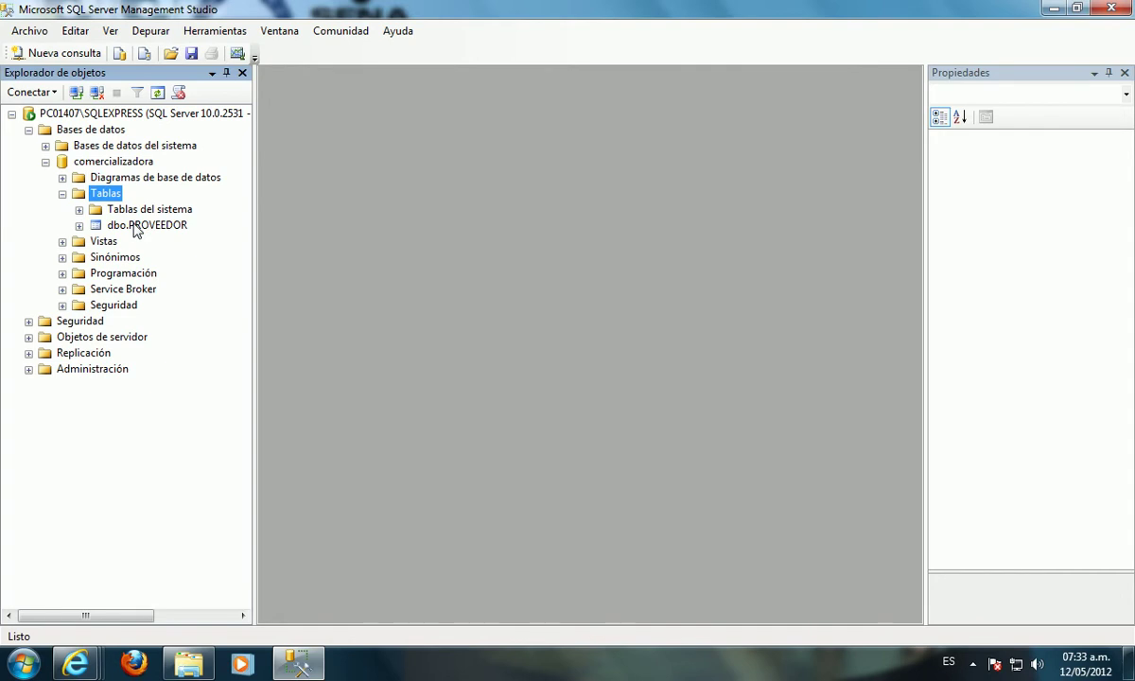
click(79, 226)
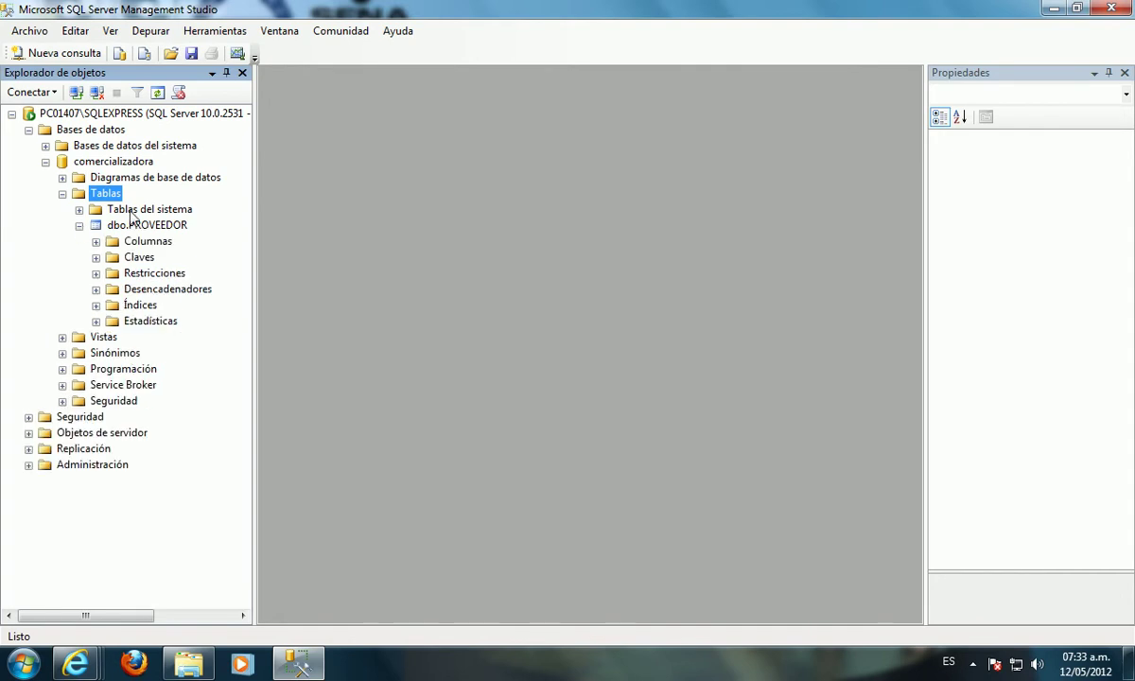
click(80, 225)
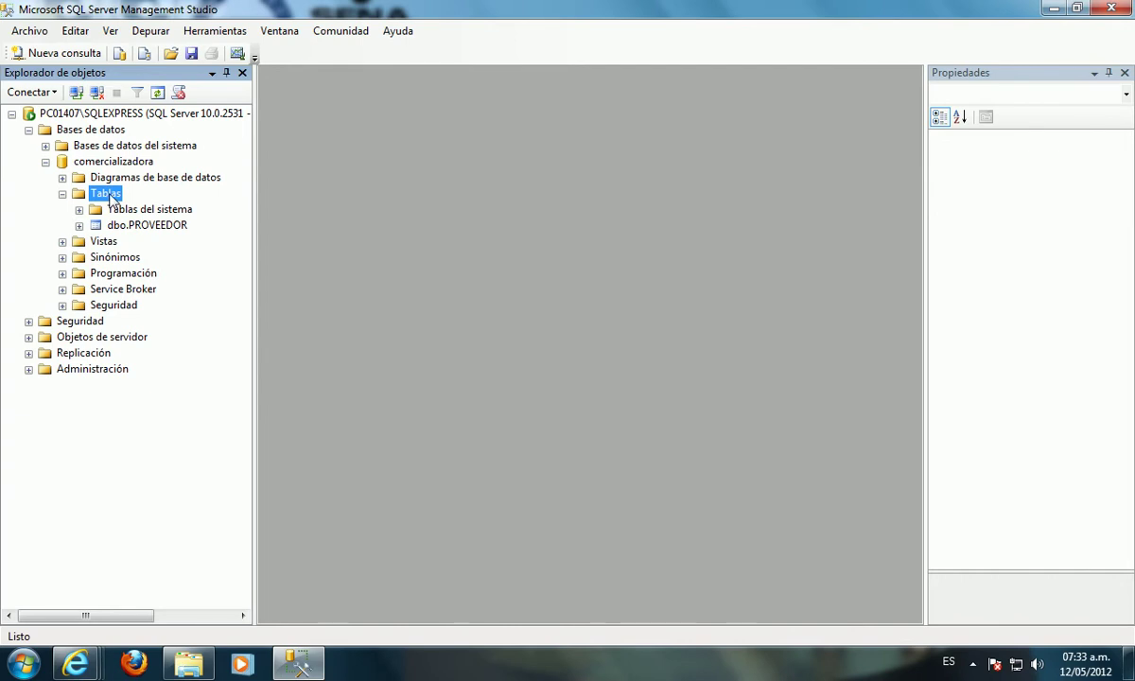
Step: Start another new table in the comercializadora database and name its first column cod_articulo
right_click(108, 194)
click(180, 206)
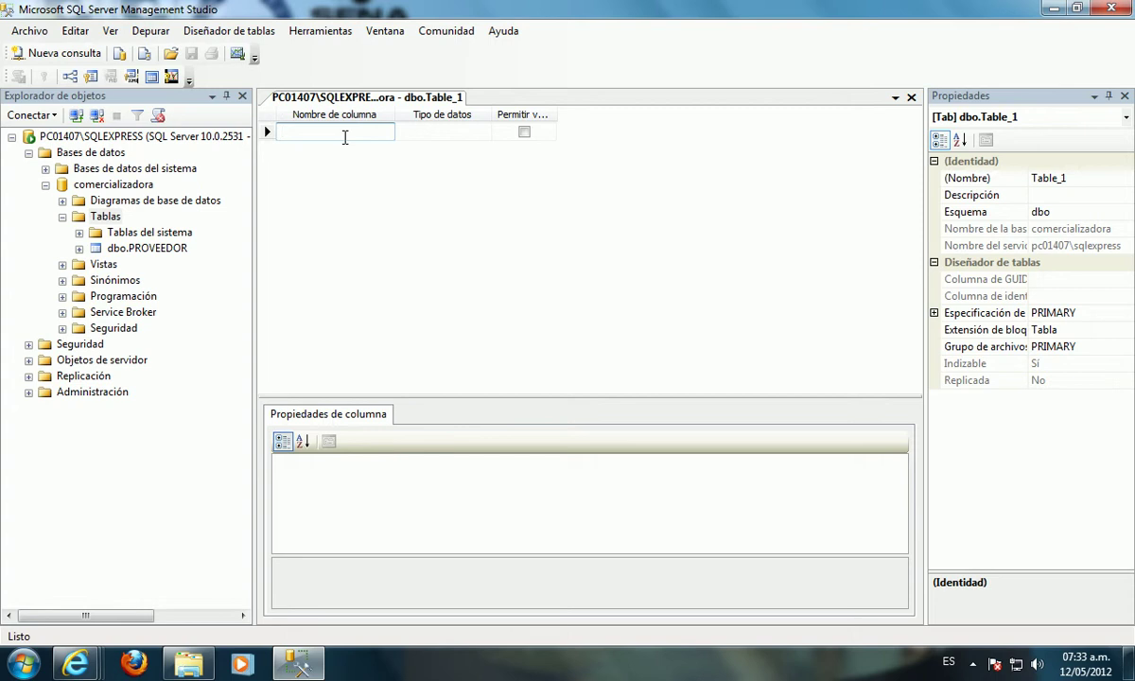
text(COD_)
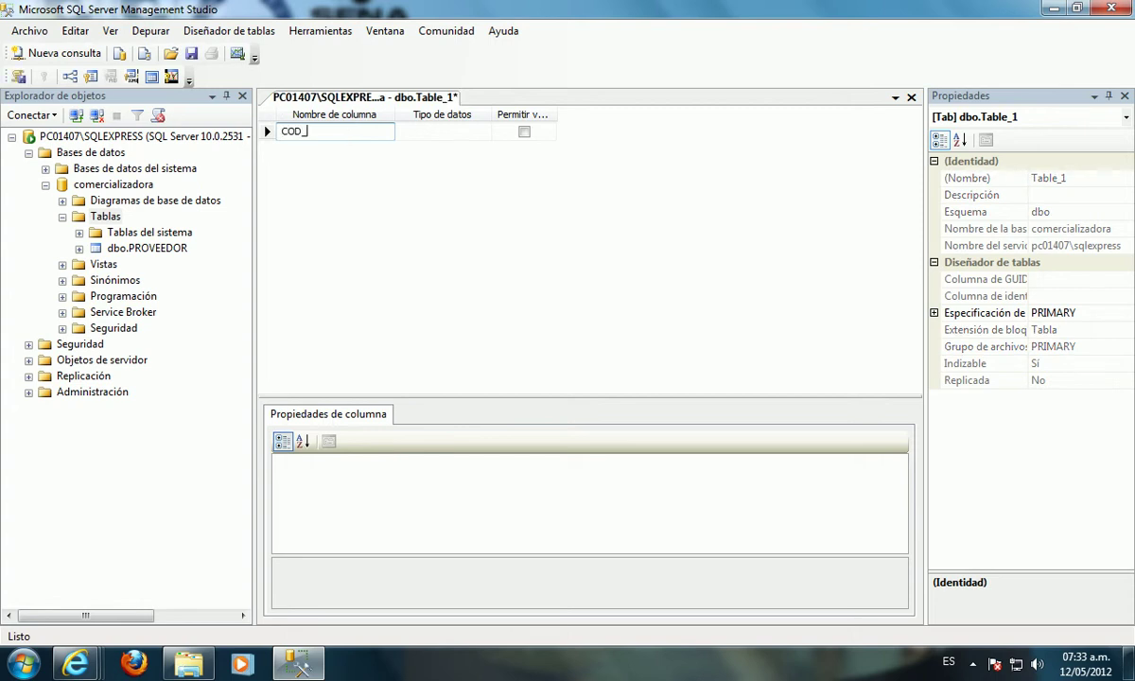
key(BackSpace)
key(BackSpace)
text(d_articulo)
click(479, 138)
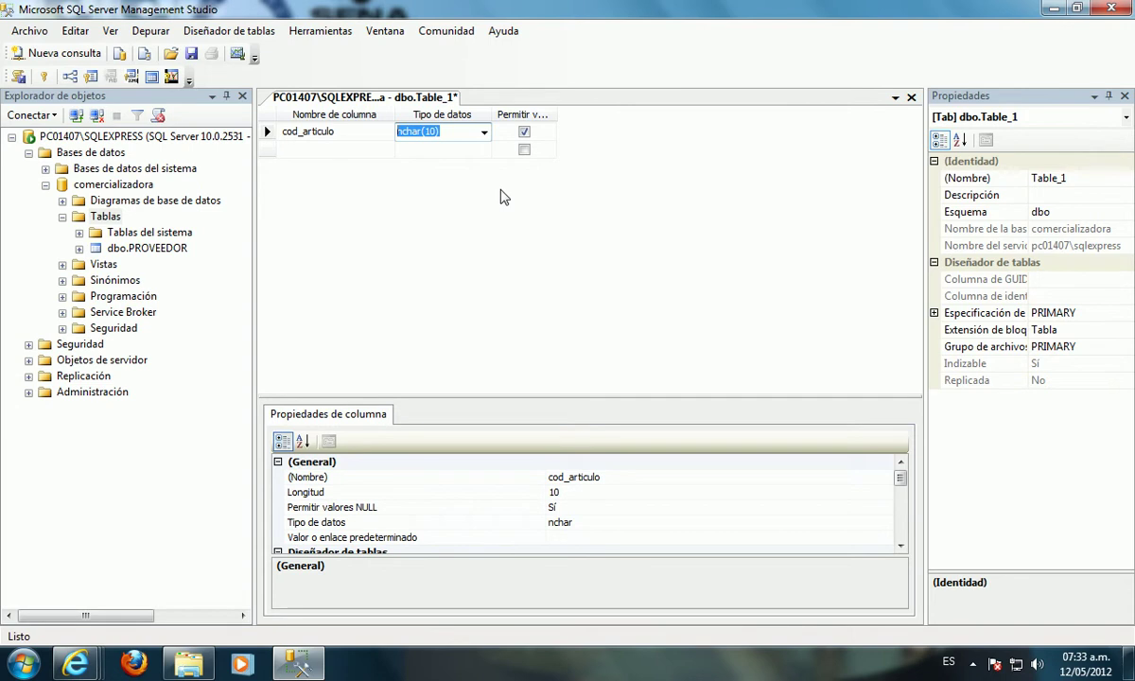
Step: Set the cod_articulo column's data type to nvarchar(5) and make it the primary key
text(nvar)
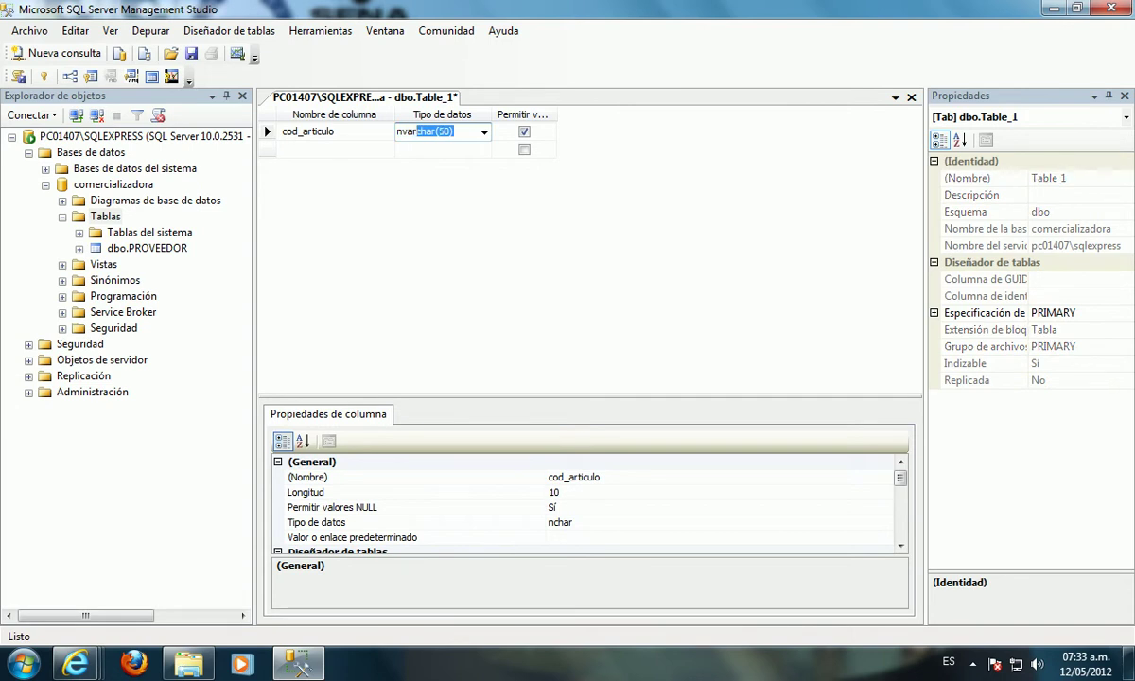
text(char(5))
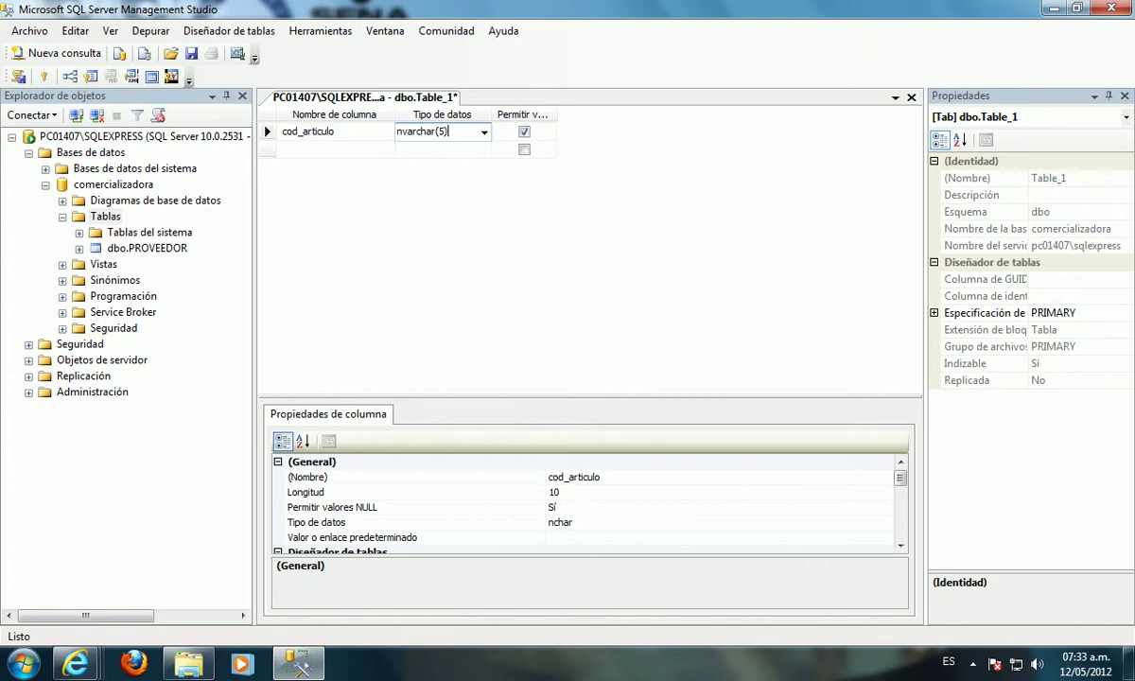
key(Tab)
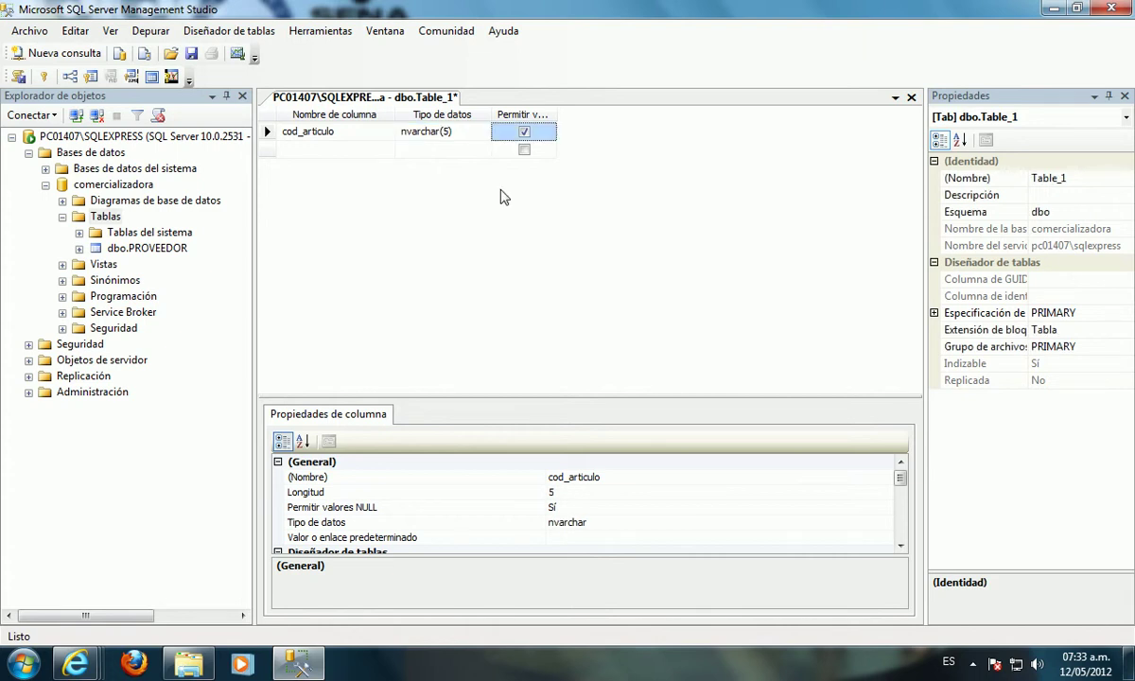
right_click(268, 135)
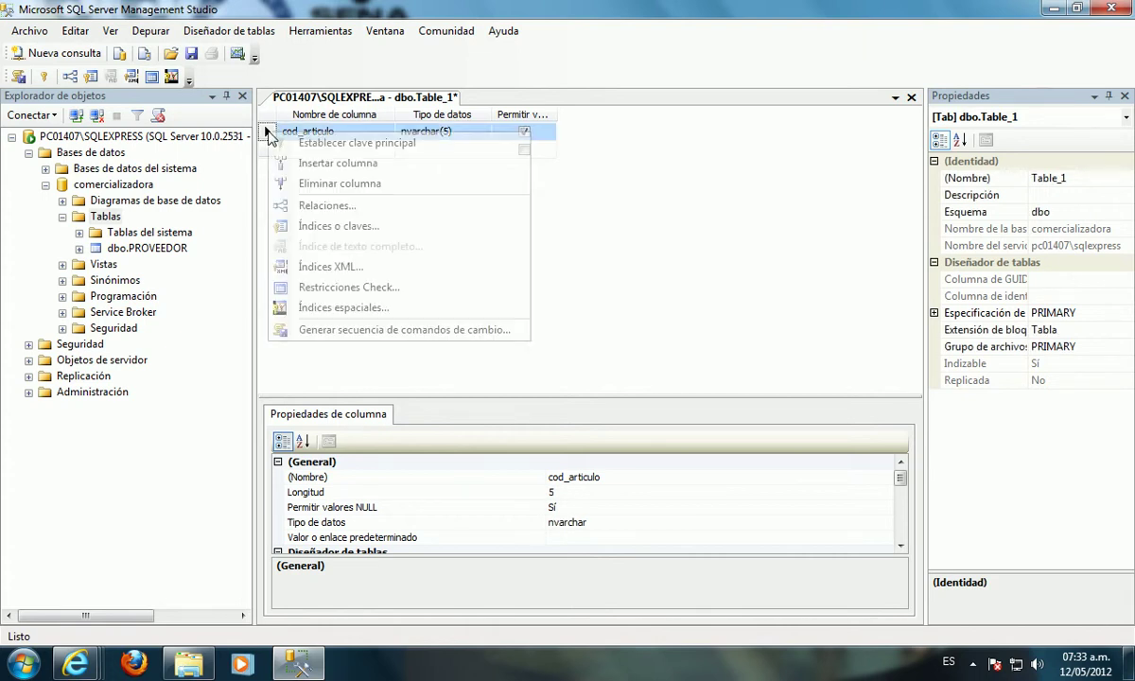
click(325, 144)
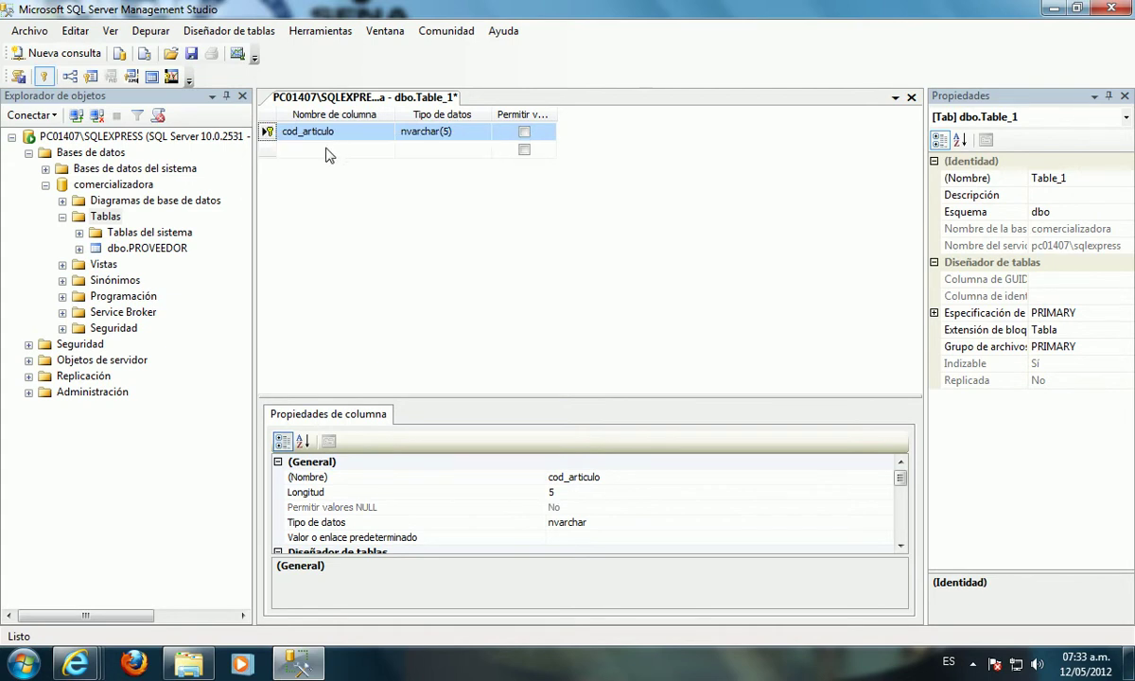
Step: Add a second column named cod_proveedor with data type nvarchar(5) and disallow null values
click(327, 149)
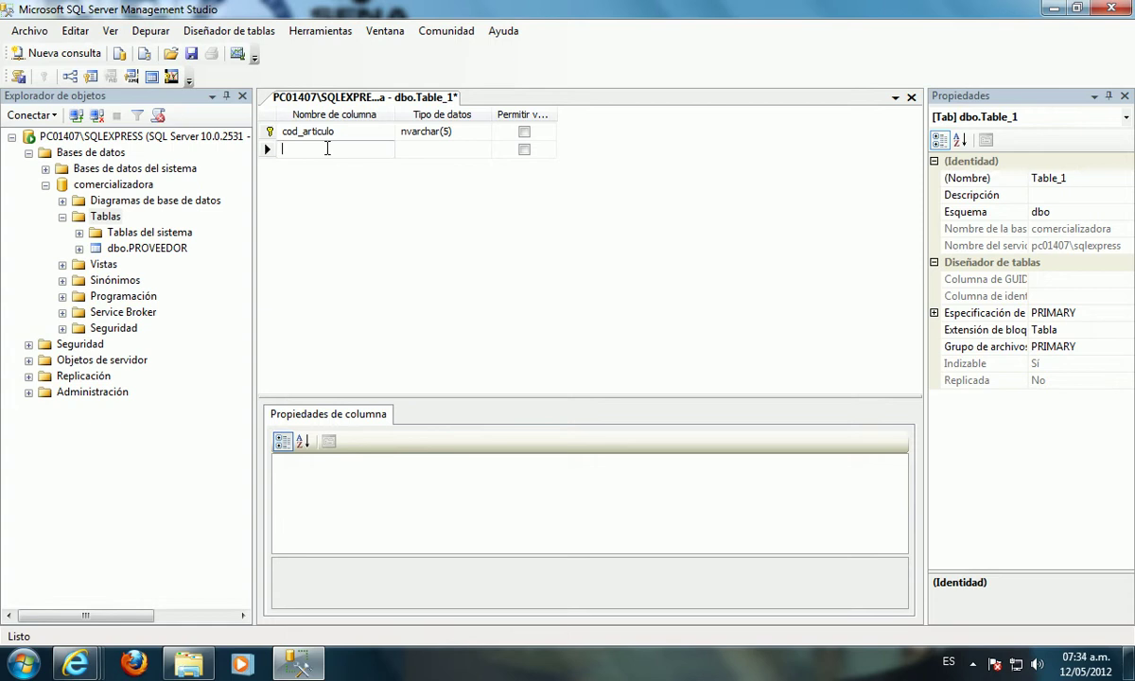
text(cod_proveedor)
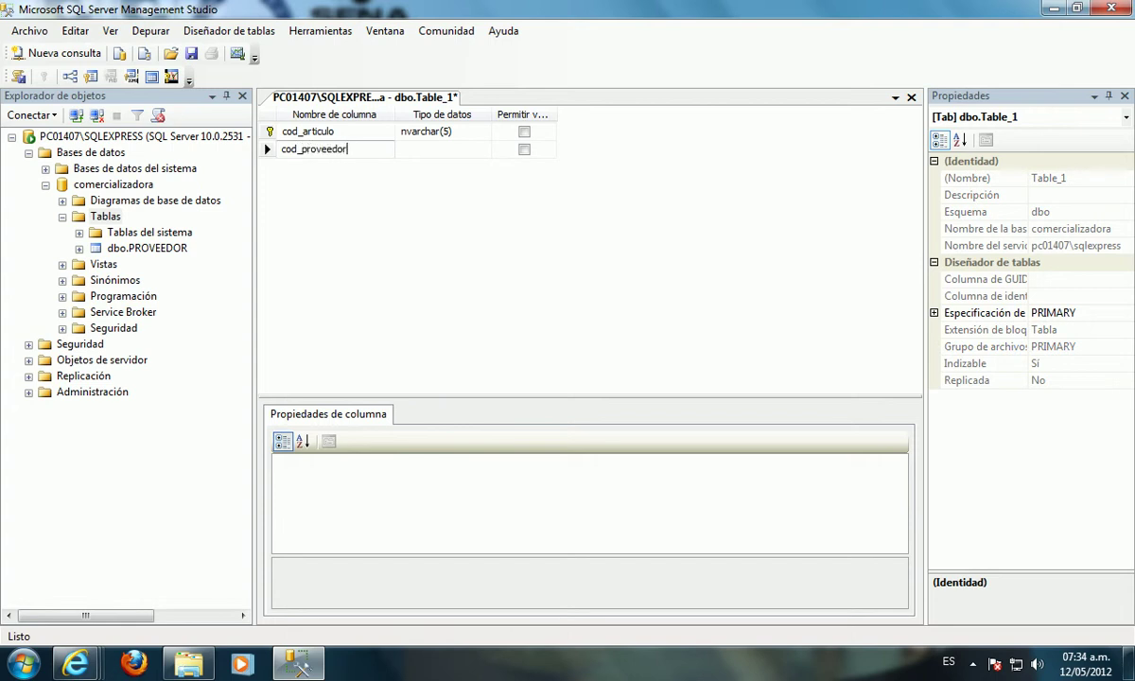
click(446, 149)
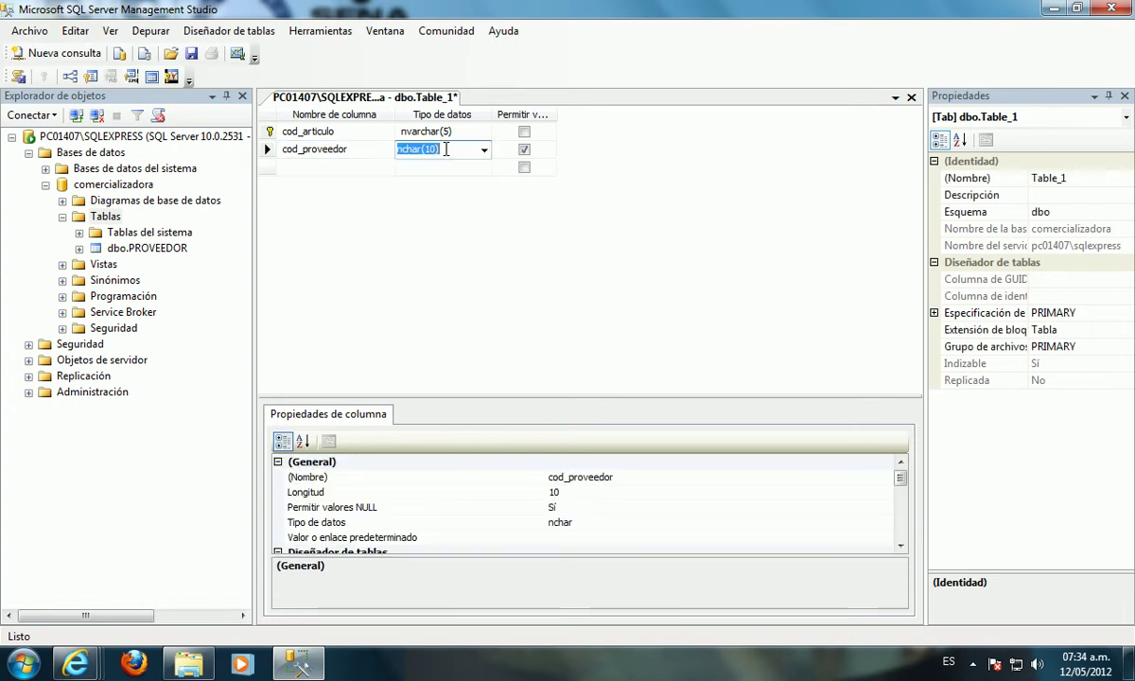
text(nvarc)
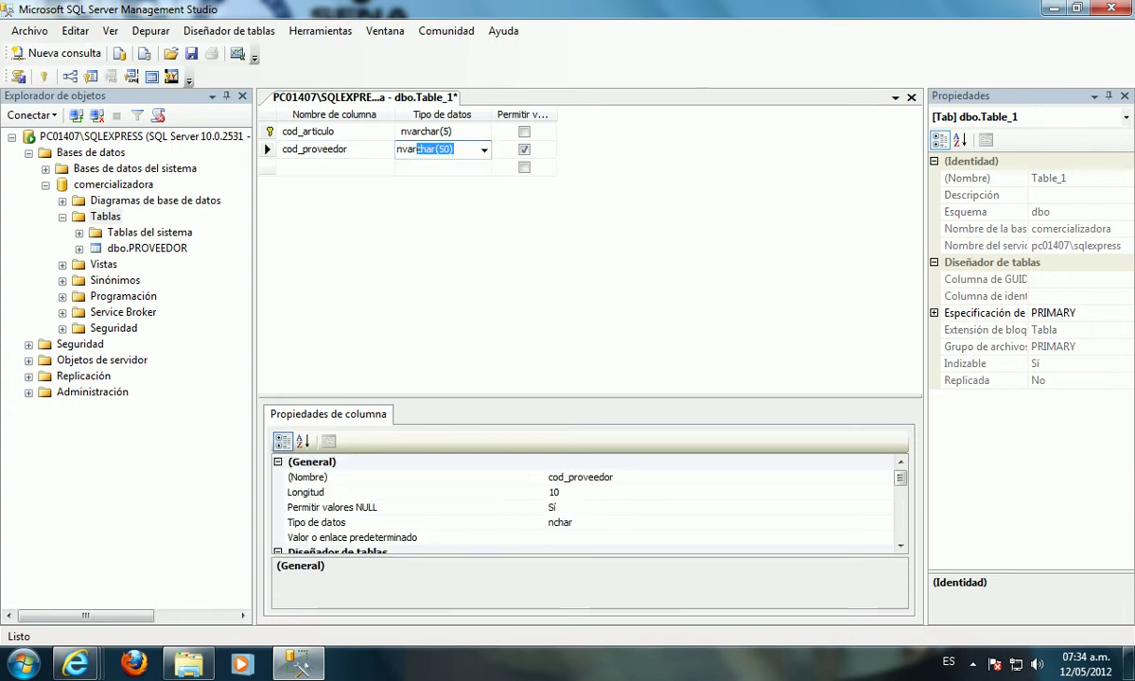
text(har()
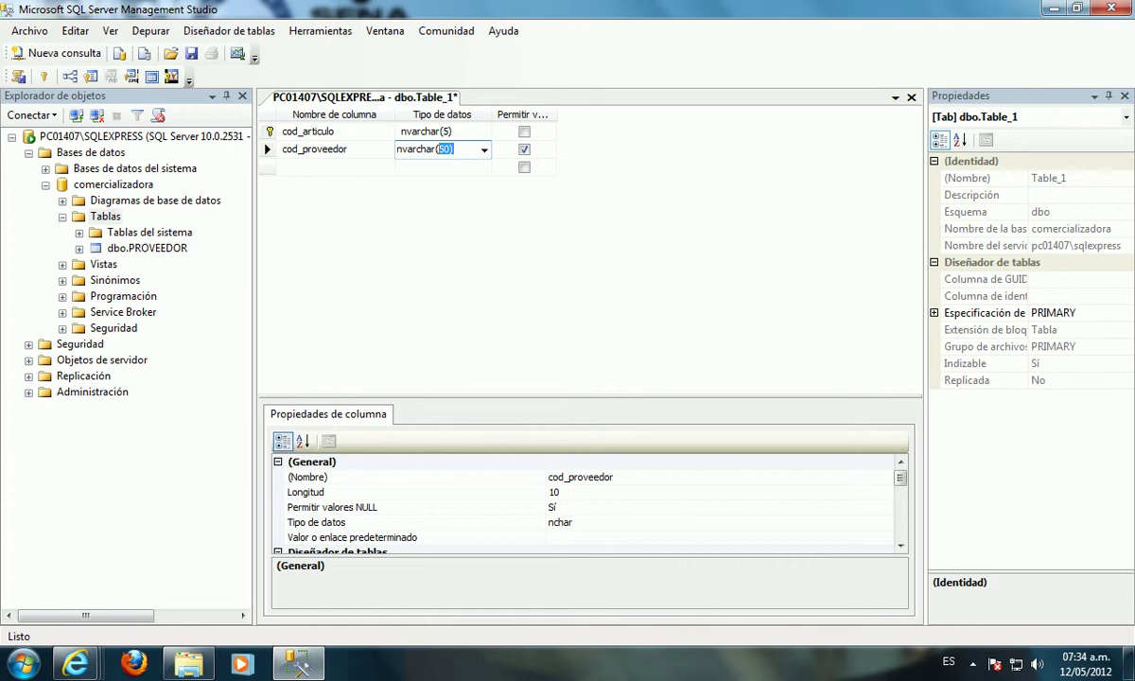
text(5))
click(524, 149)
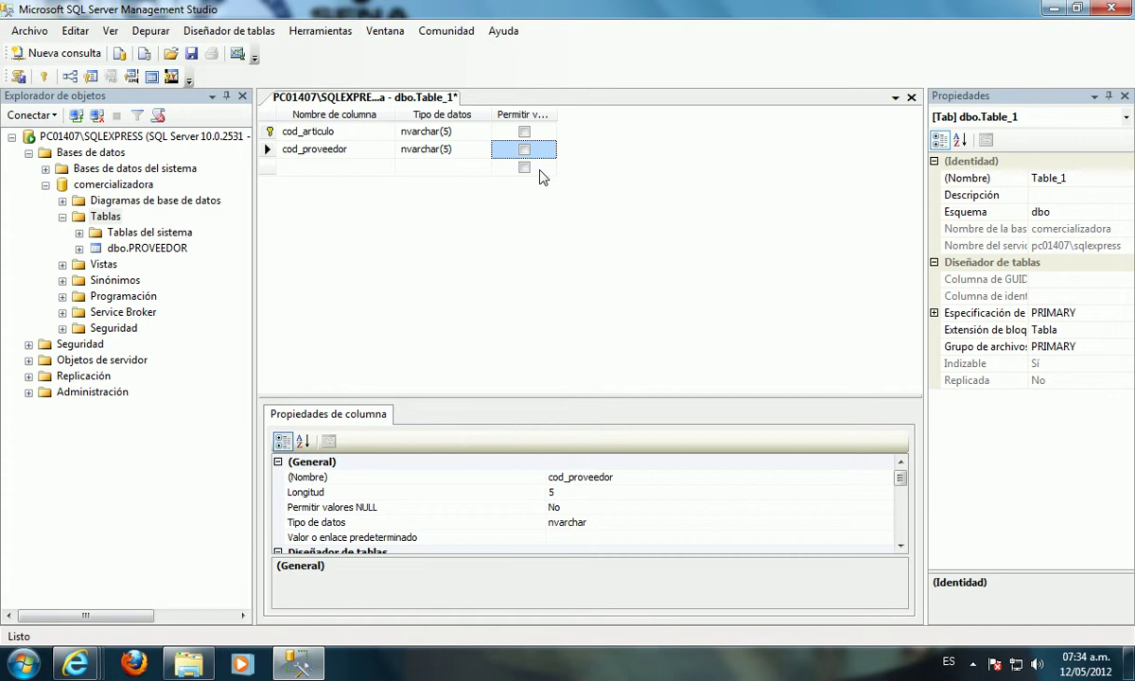
Step: Add a third column named nombre with data type varchar(30) and disallow null values
click(384, 166)
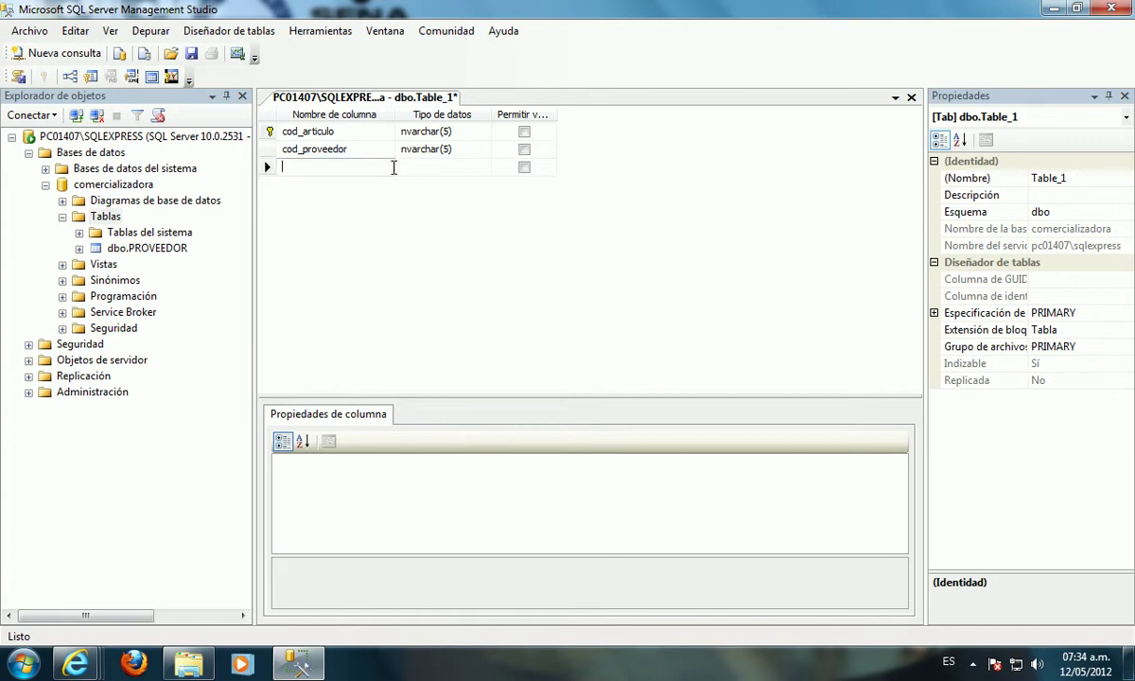
text(nom)
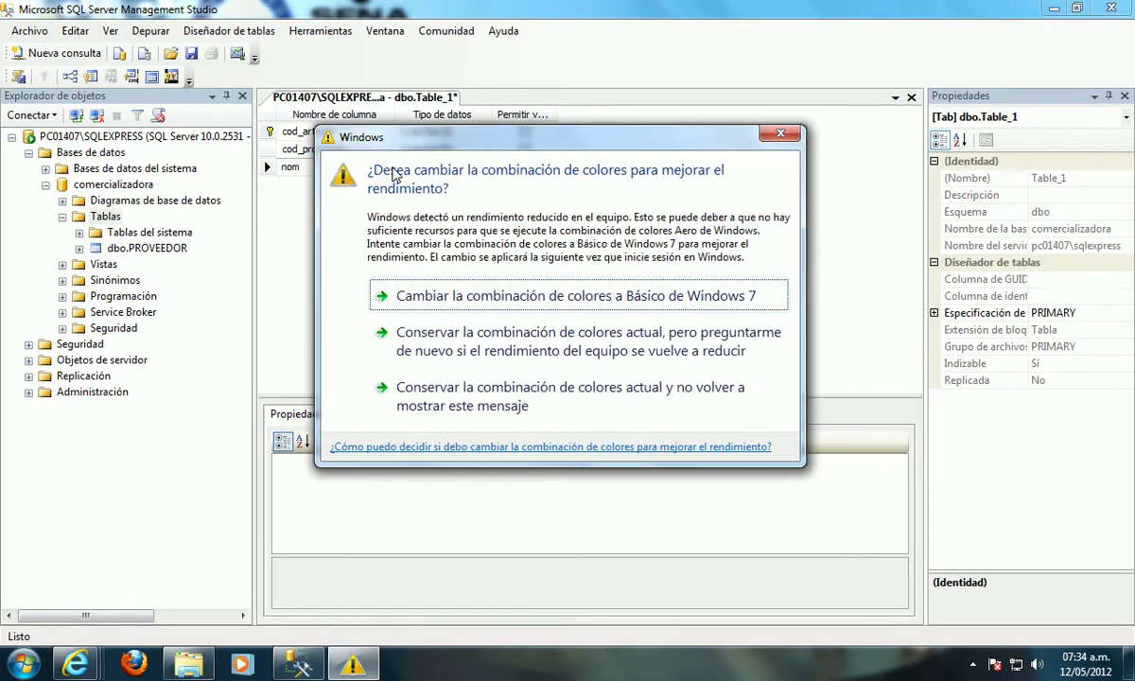
click(768, 134)
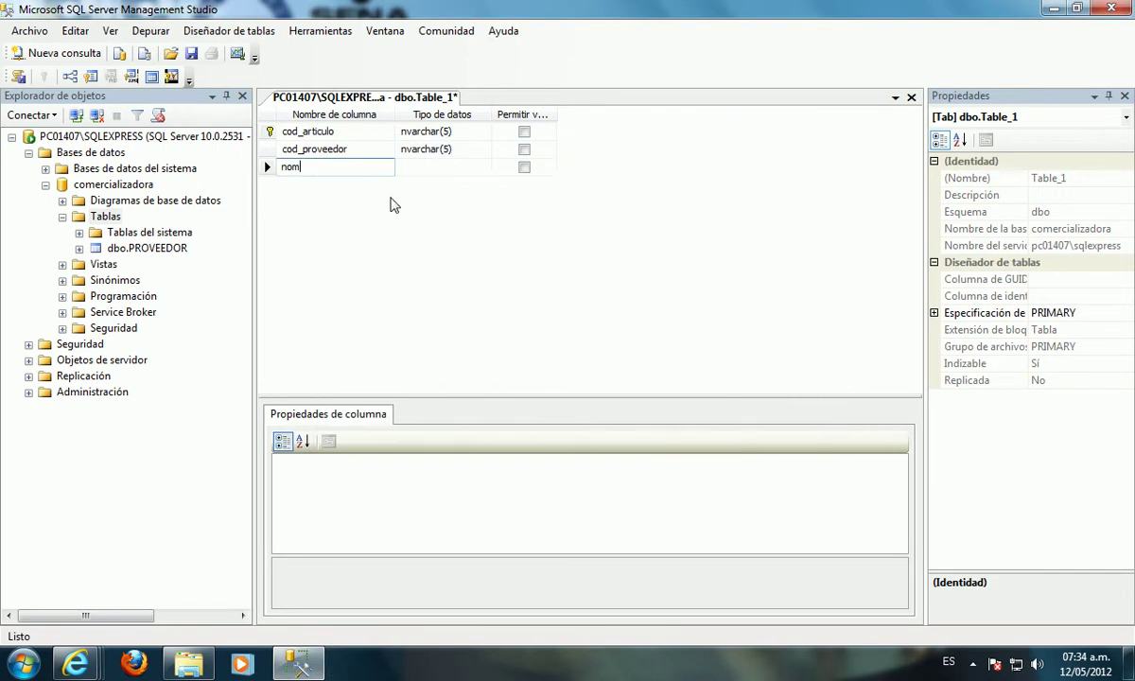
text(bre)
key(Tab)
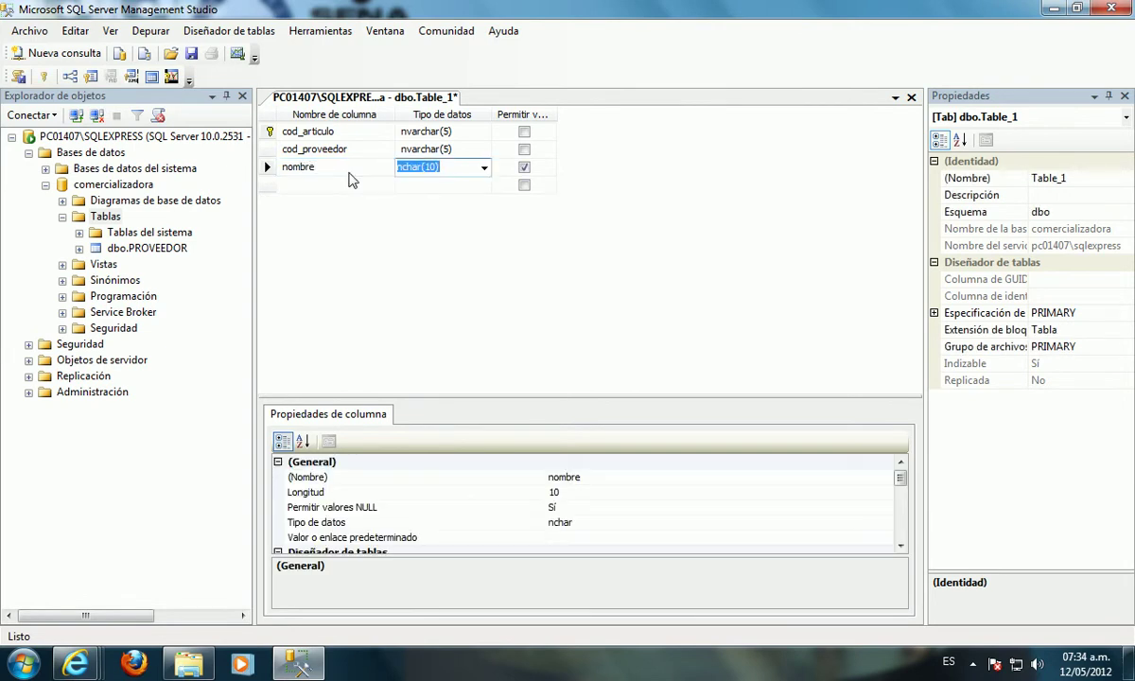
text(varc)
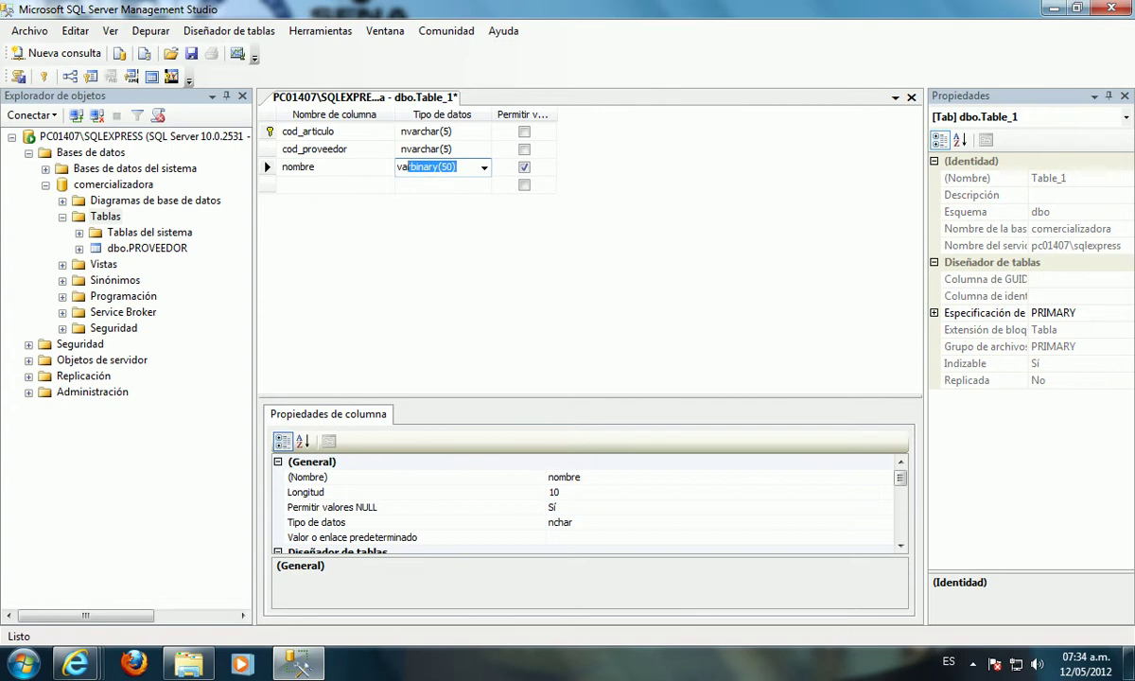
text(har(30))
click(524, 167)
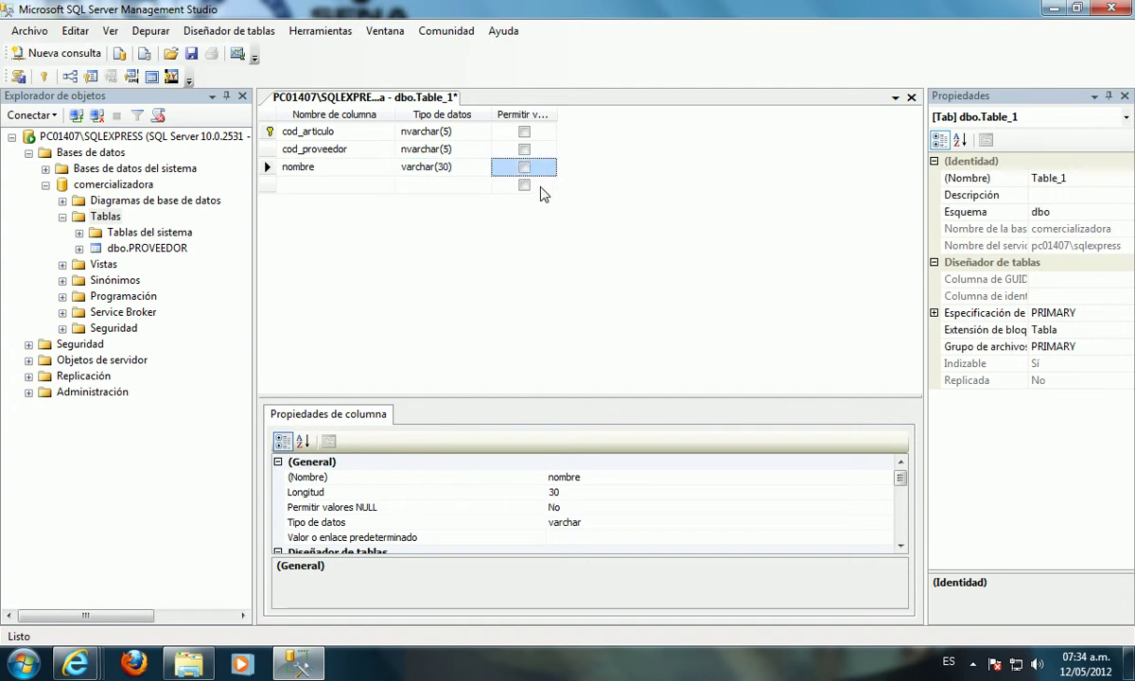
Step: Close the table design and save the new table as ARTICULO
click(911, 98)
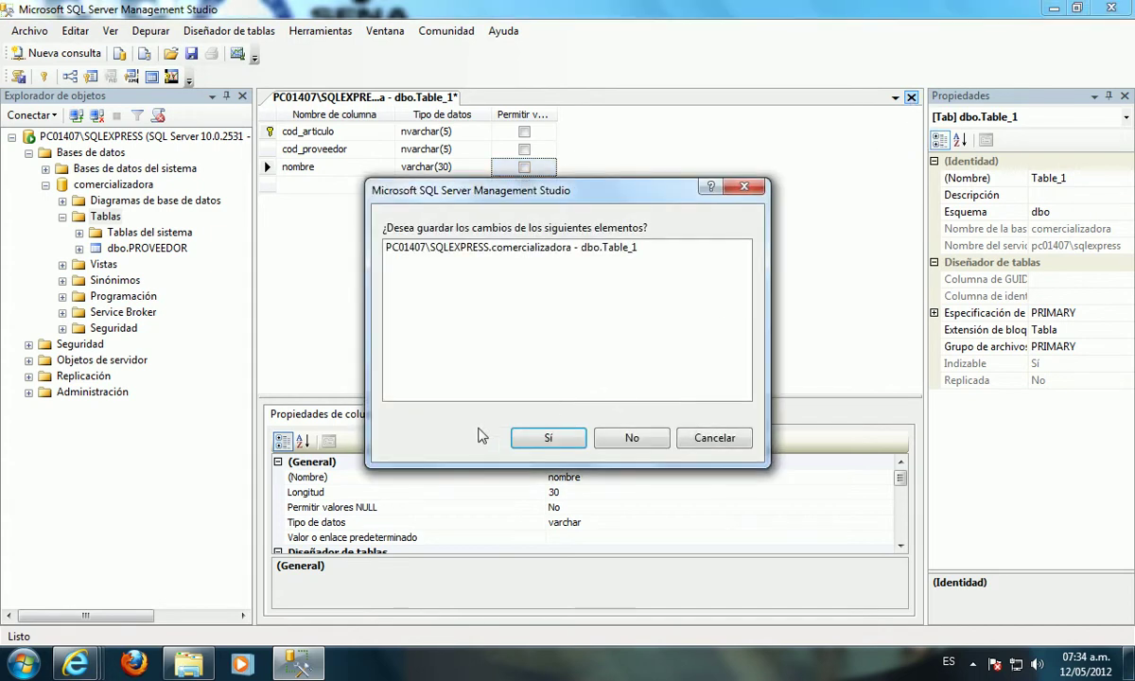
click(548, 438)
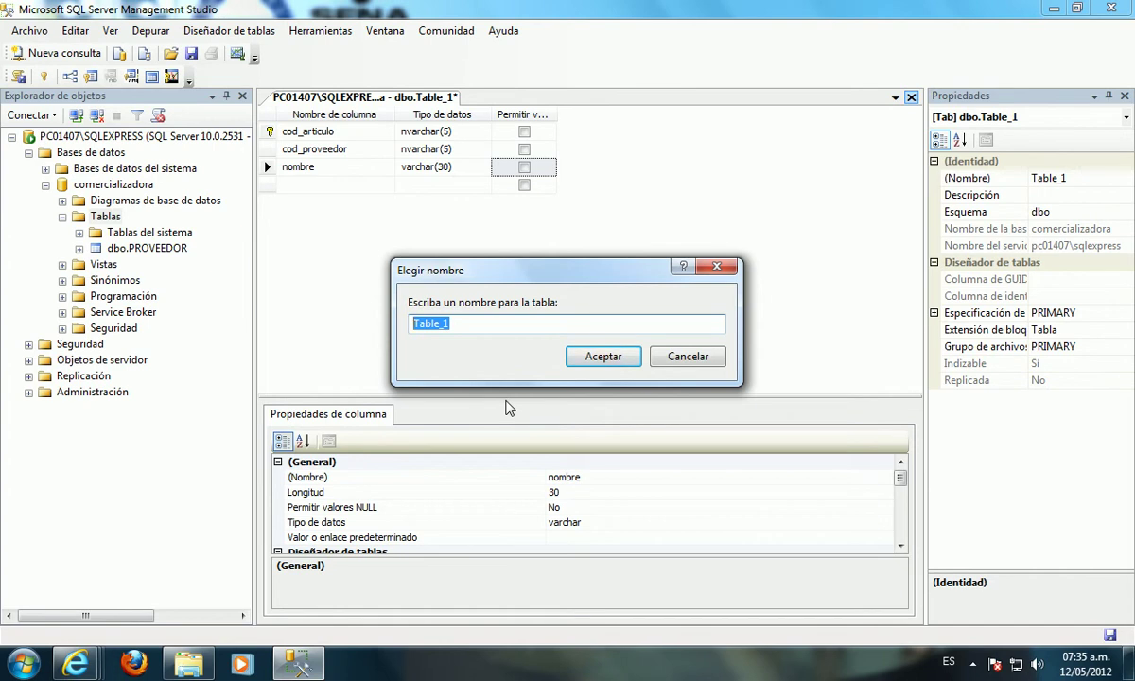
text(AR)
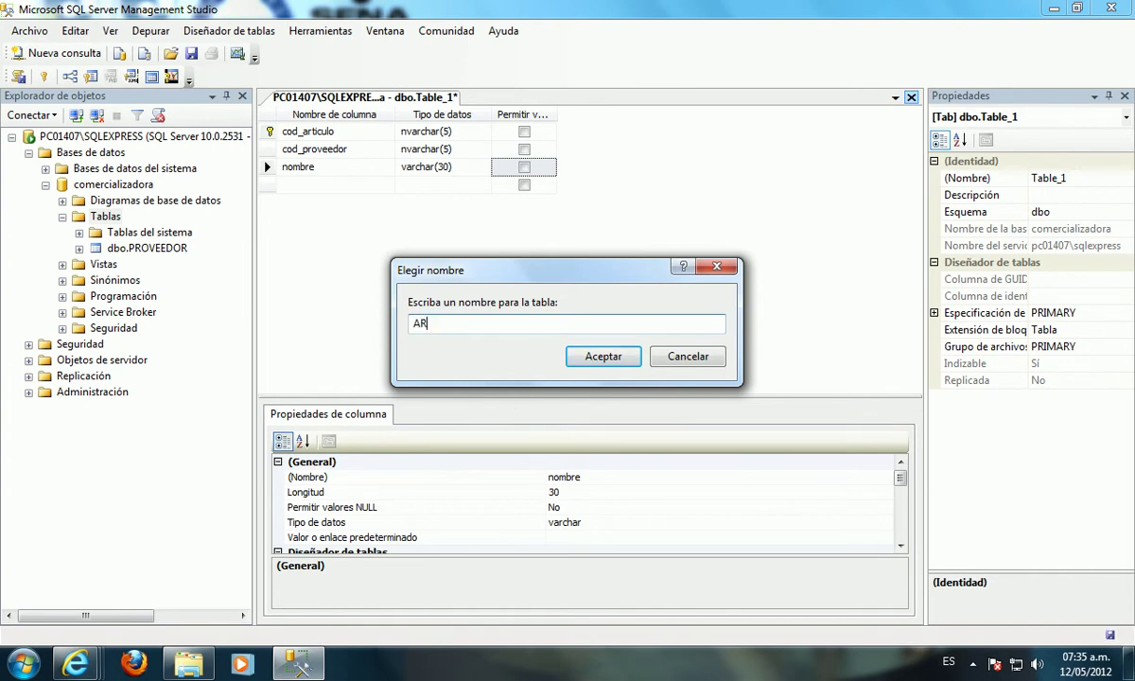
text(TICULO)
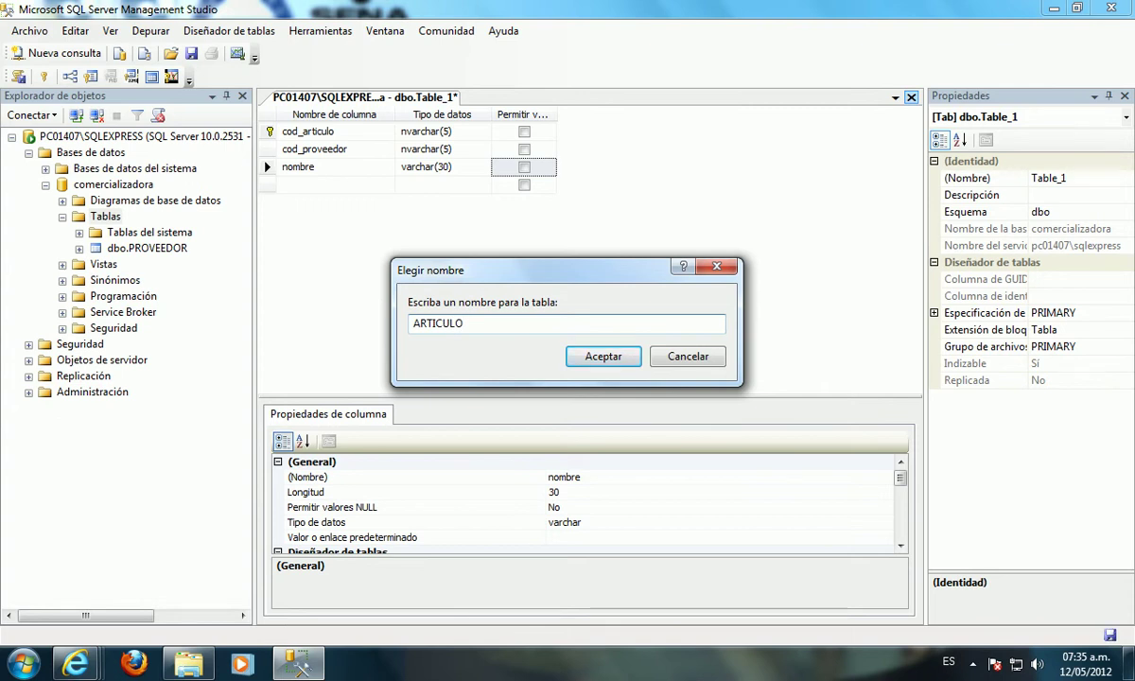
click(581, 358)
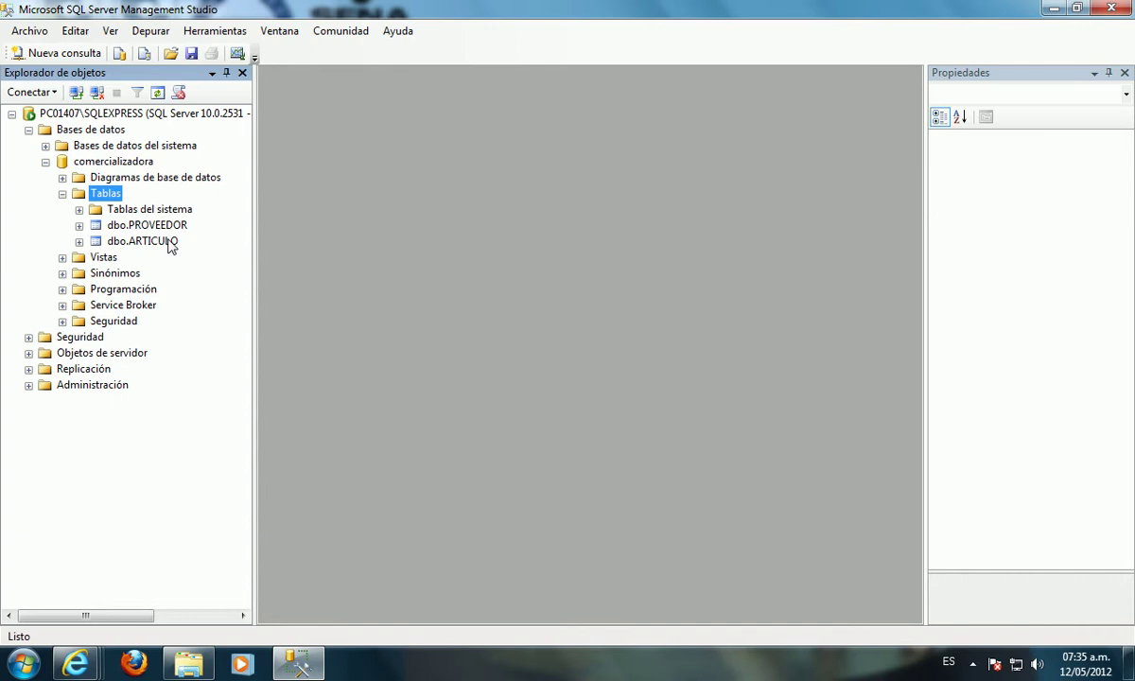
Step: Create a new database diagram in comercializadora, including its support objects, and add the ARTICULO and PROVEEDOR tables
right_click(182, 182)
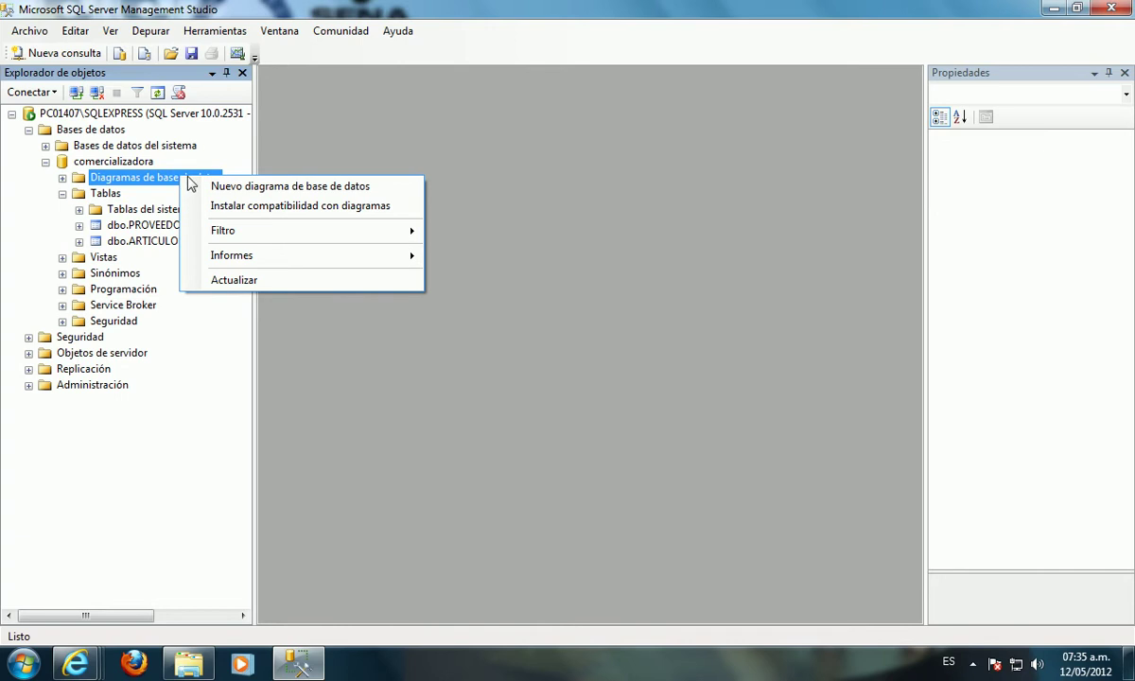
click(276, 189)
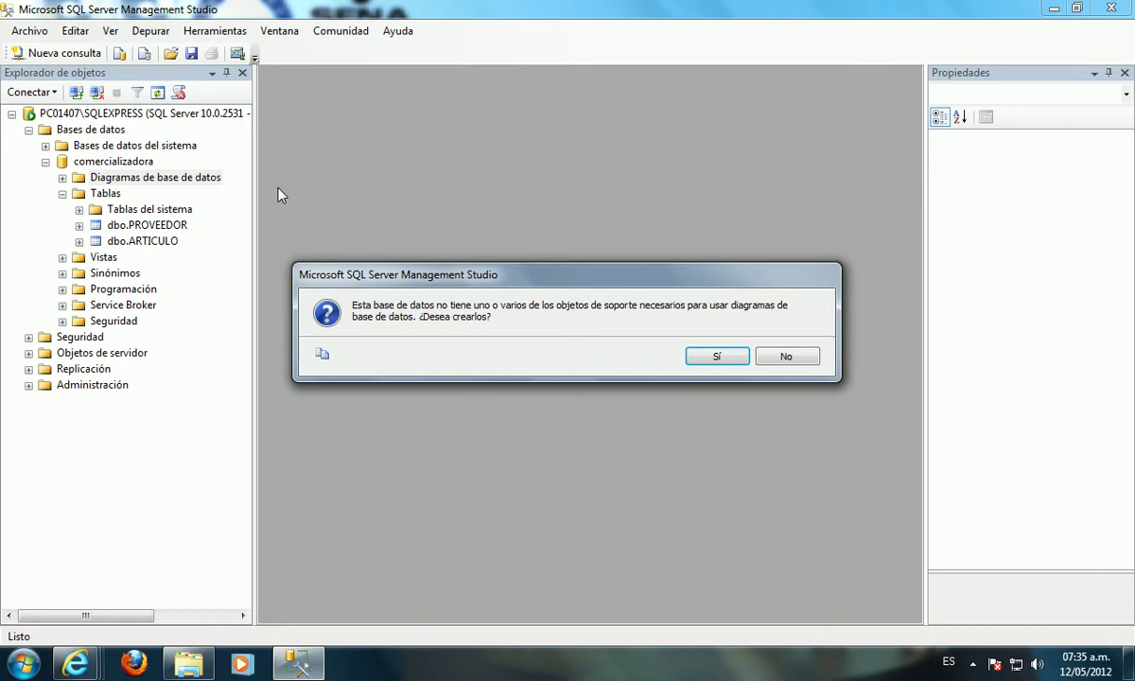
click(719, 359)
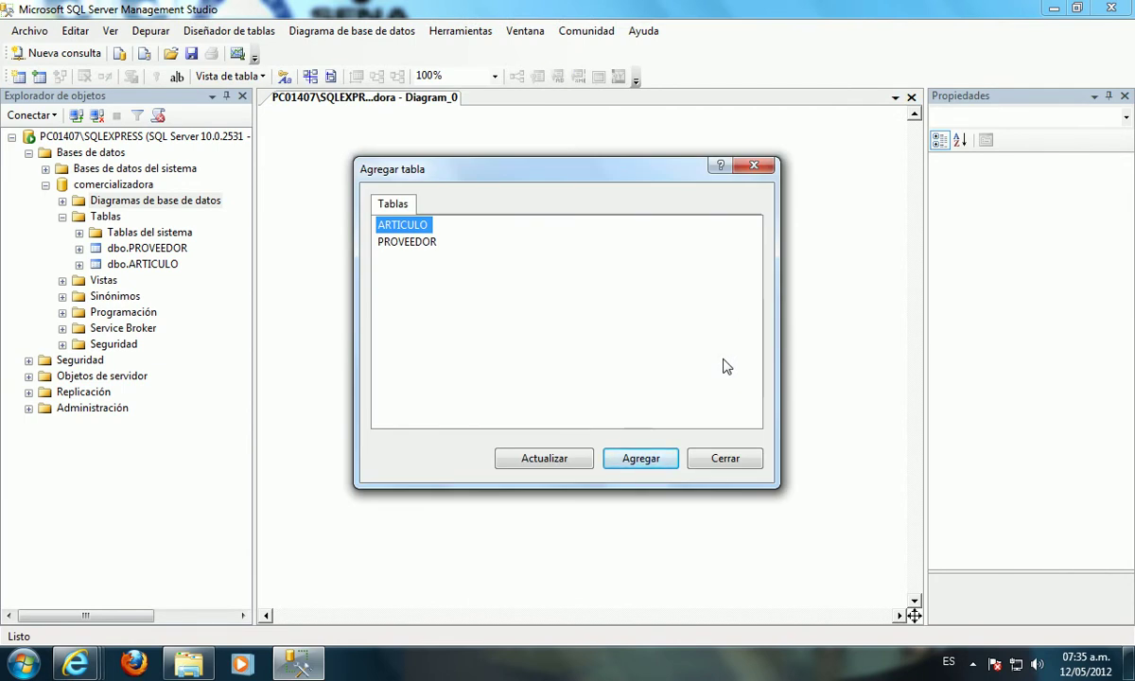
click(554, 458)
click(642, 459)
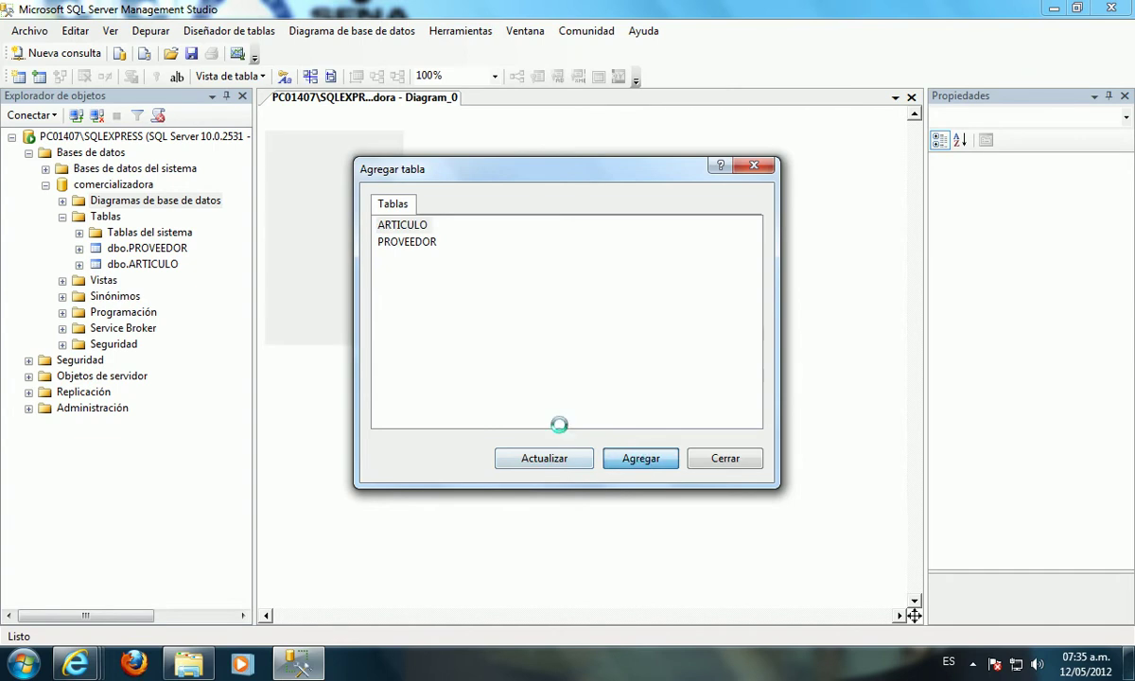
click(641, 458)
click(725, 459)
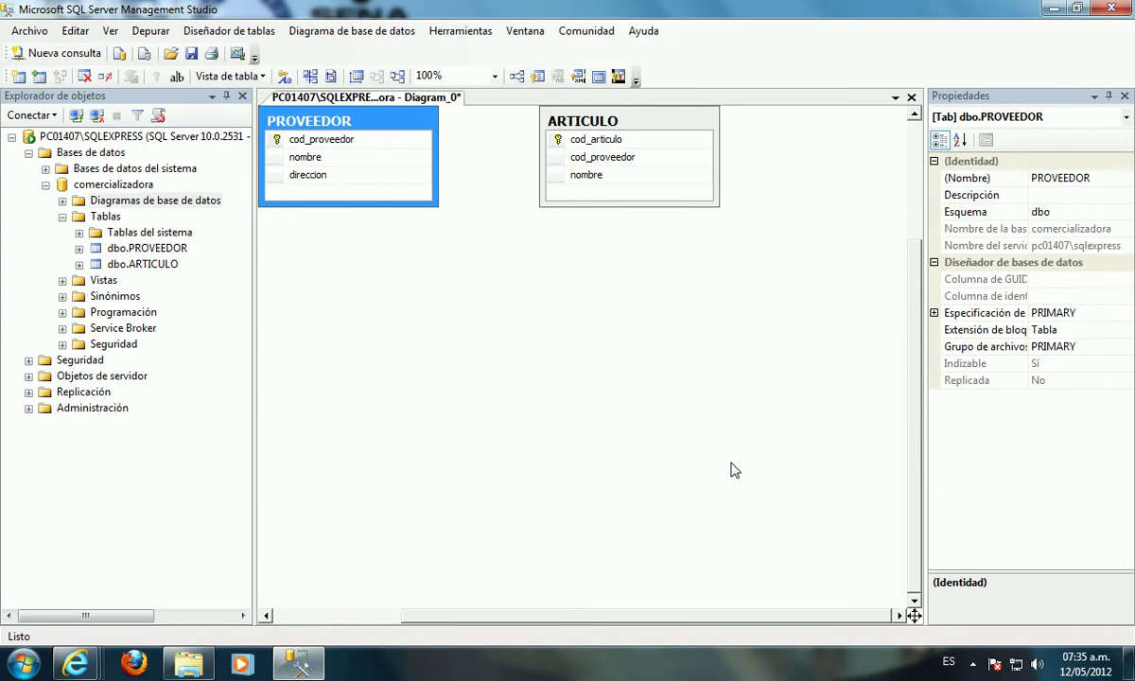
Step: Space the two tables apart in the diagram and relate PROVEEDOR's cod_proveedor to ARTICULO's cod_proveedor as FK_ARTICULO_PROVEEDOR
drag(618, 130, 689, 265)
drag(375, 142, 385, 147)
drag(289, 153, 628, 299)
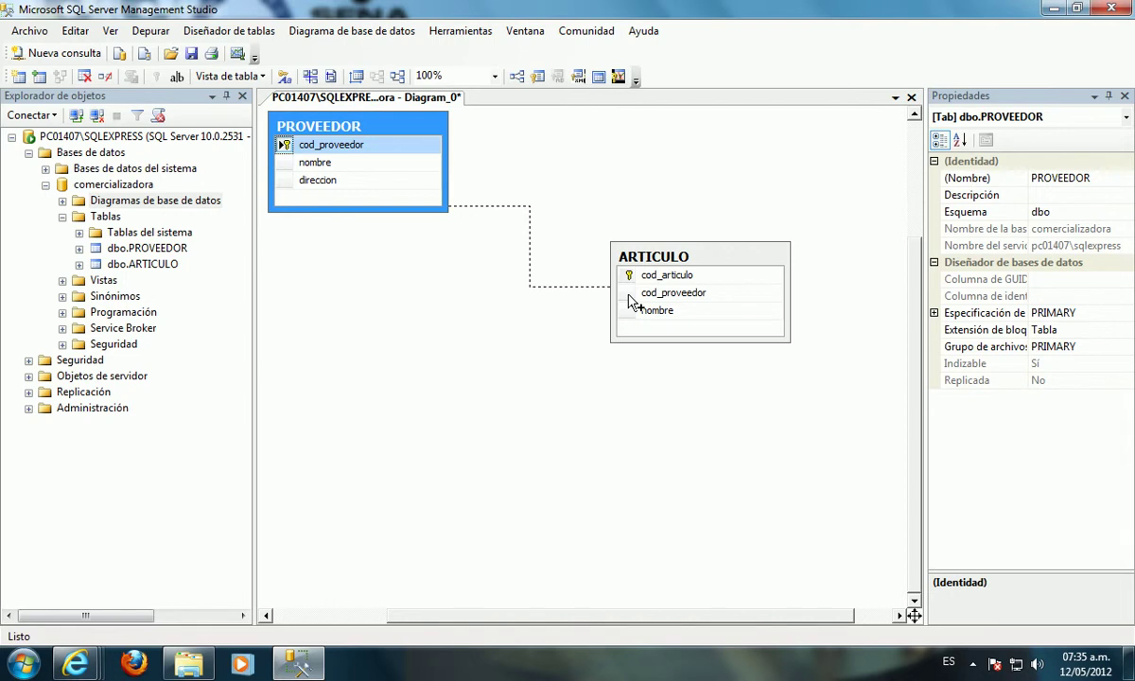
drag(632, 303, 632, 303)
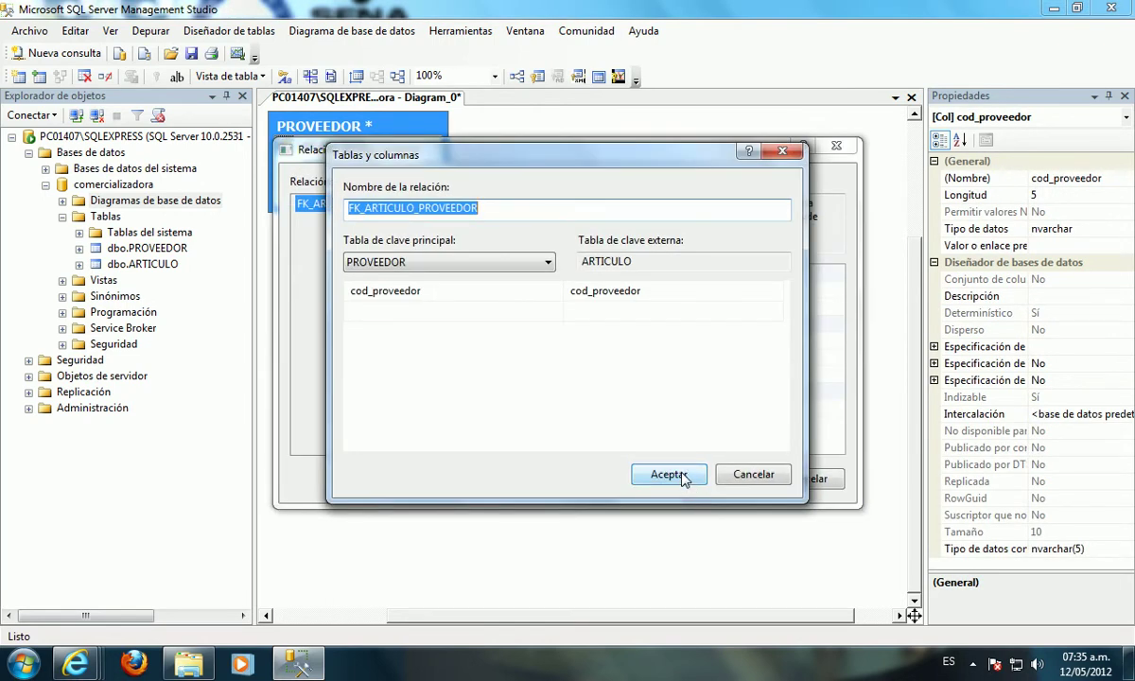
click(683, 477)
click(717, 478)
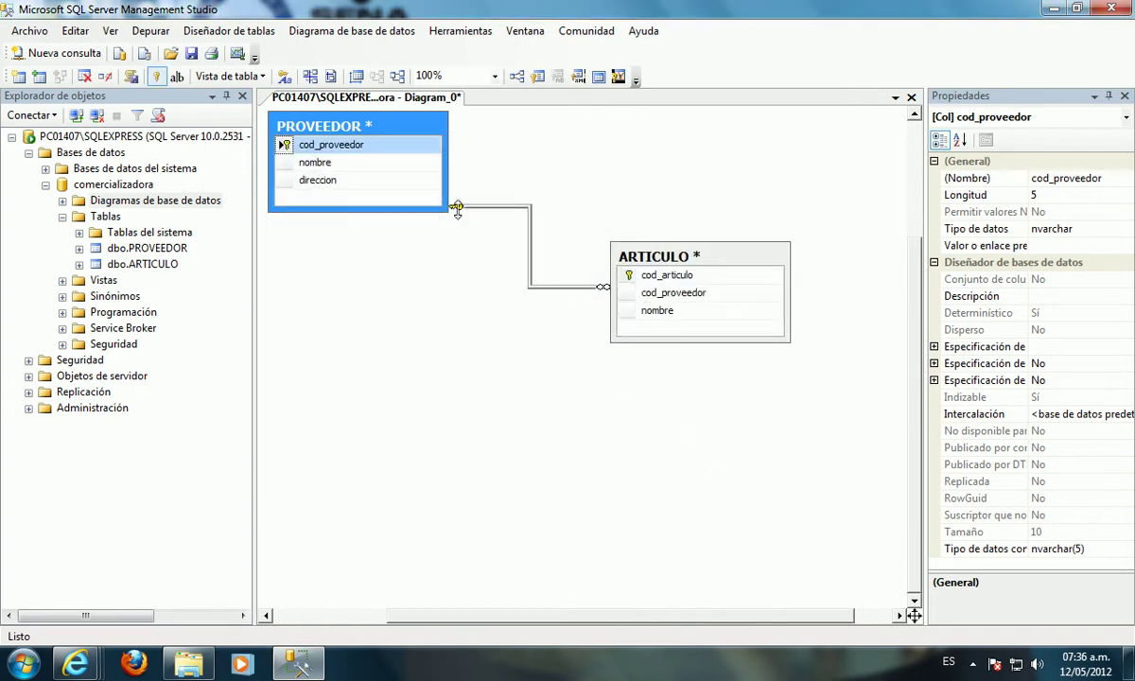
mouse_move(738, 268)
mouse_down()
mouse_move(729, 378)
mouse_move(653, 254)
mouse_move(683, 216)
mouse_move(720, 270)
mouse_up()
drag(399, 137, 411, 169)
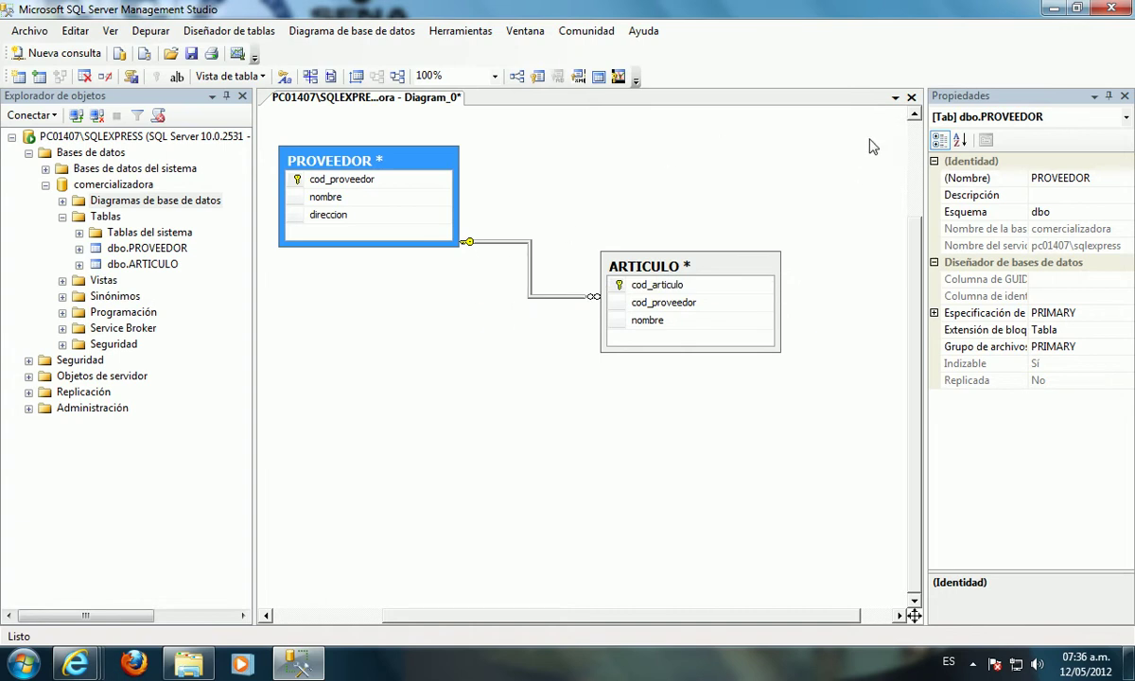
Step: Close the diagram, saving it as MER together with both affected tables, and expand the database diagrams folder
click(911, 99)
click(519, 429)
text(MER)
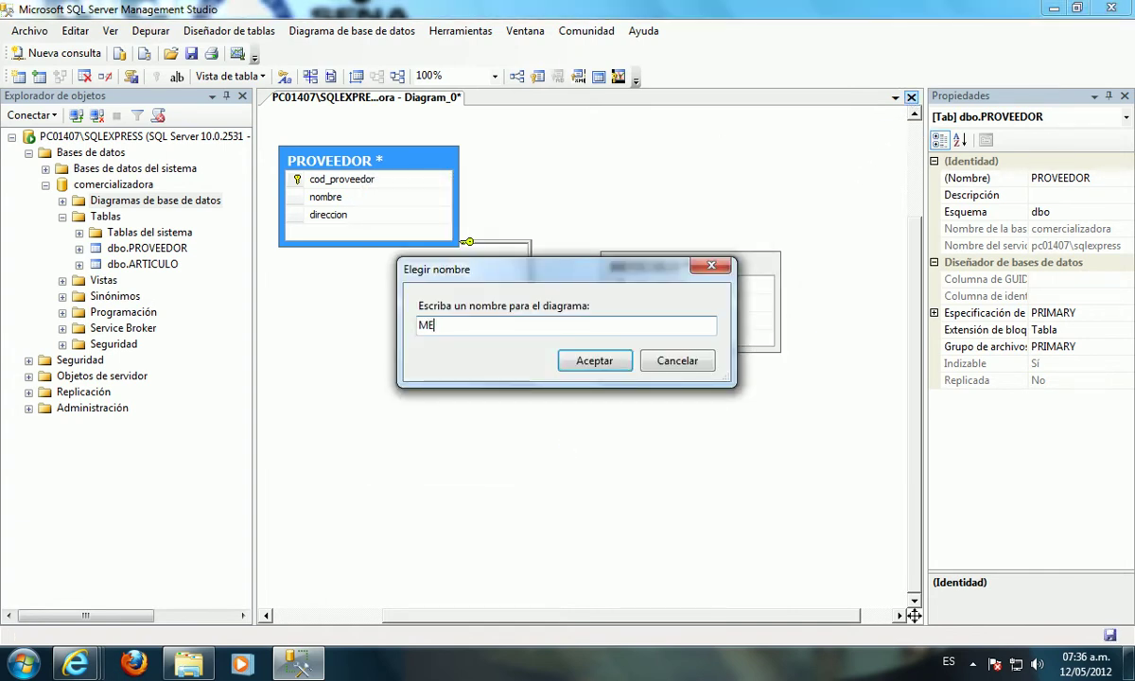
click(611, 365)
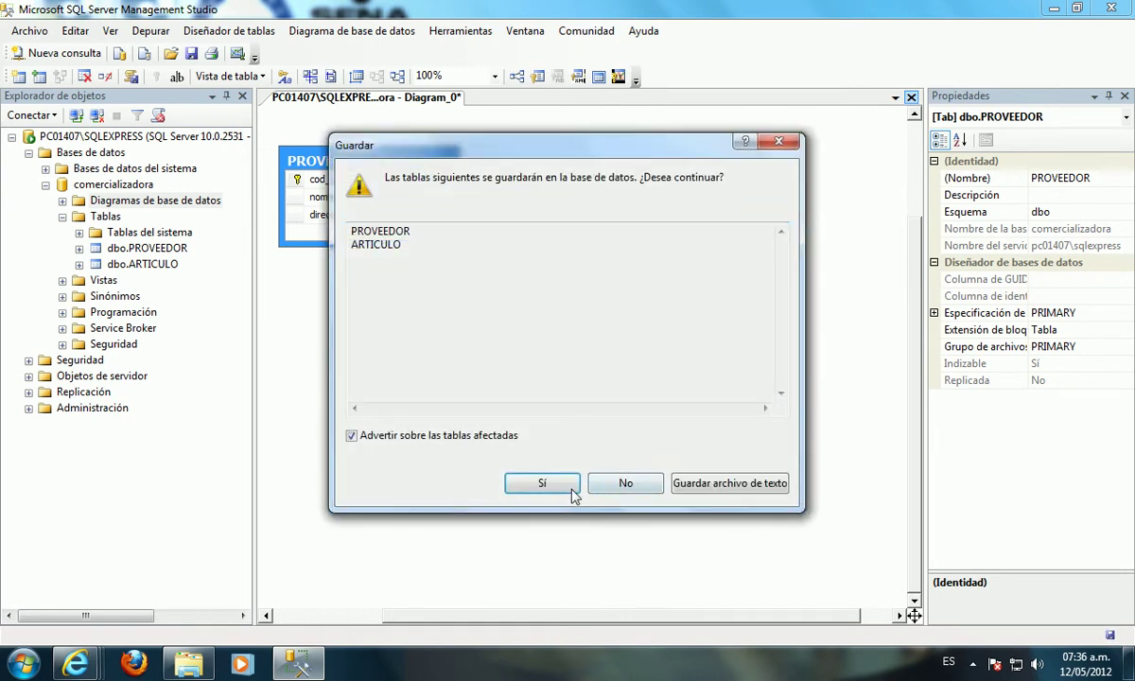
click(572, 491)
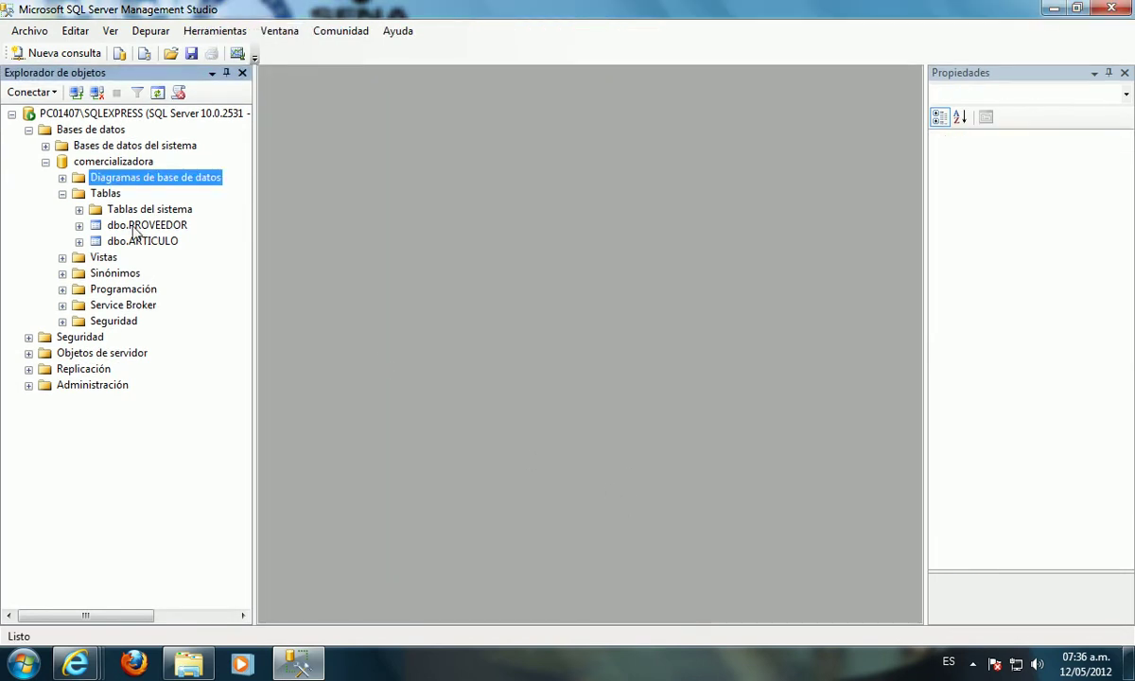
click(63, 178)
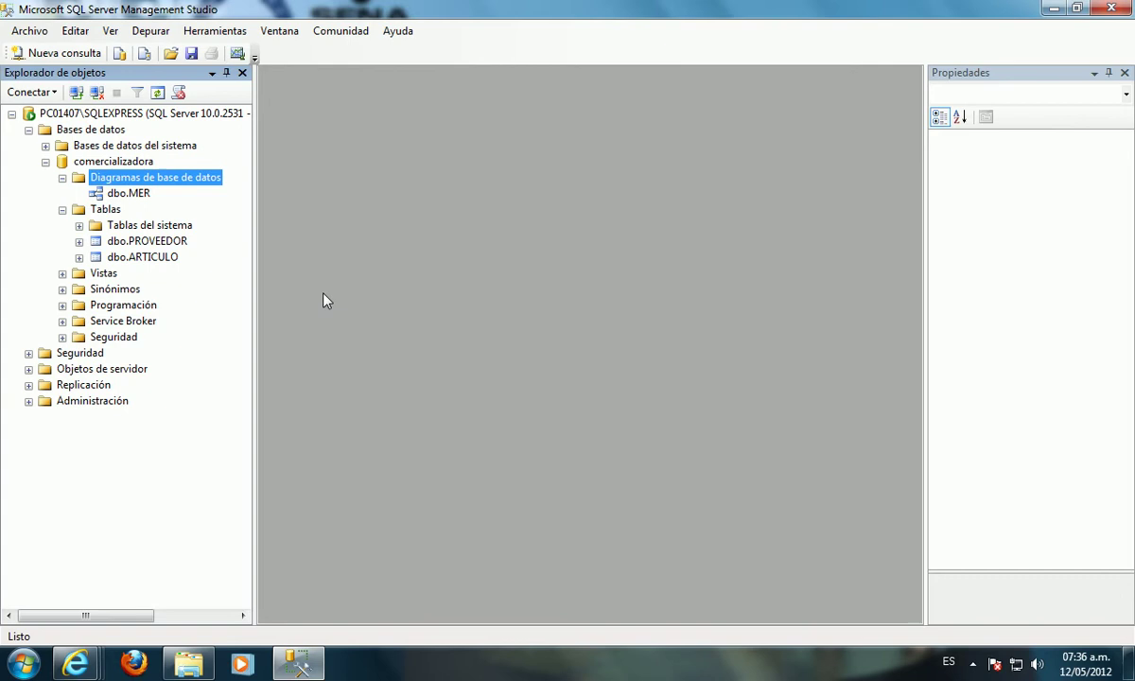
Step: Open the first 200 rows of PROVEEDOR for editing and start a record with cod_proveedor 1 and nombre IBM
click(144, 241)
right_click(144, 242)
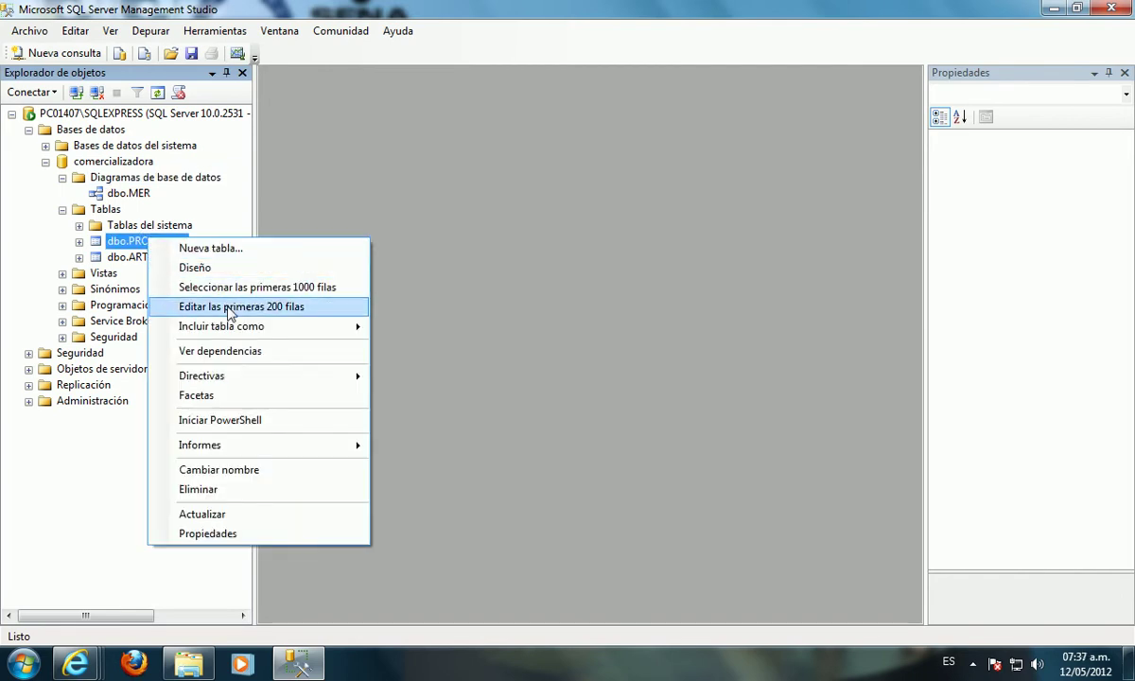
click(301, 307)
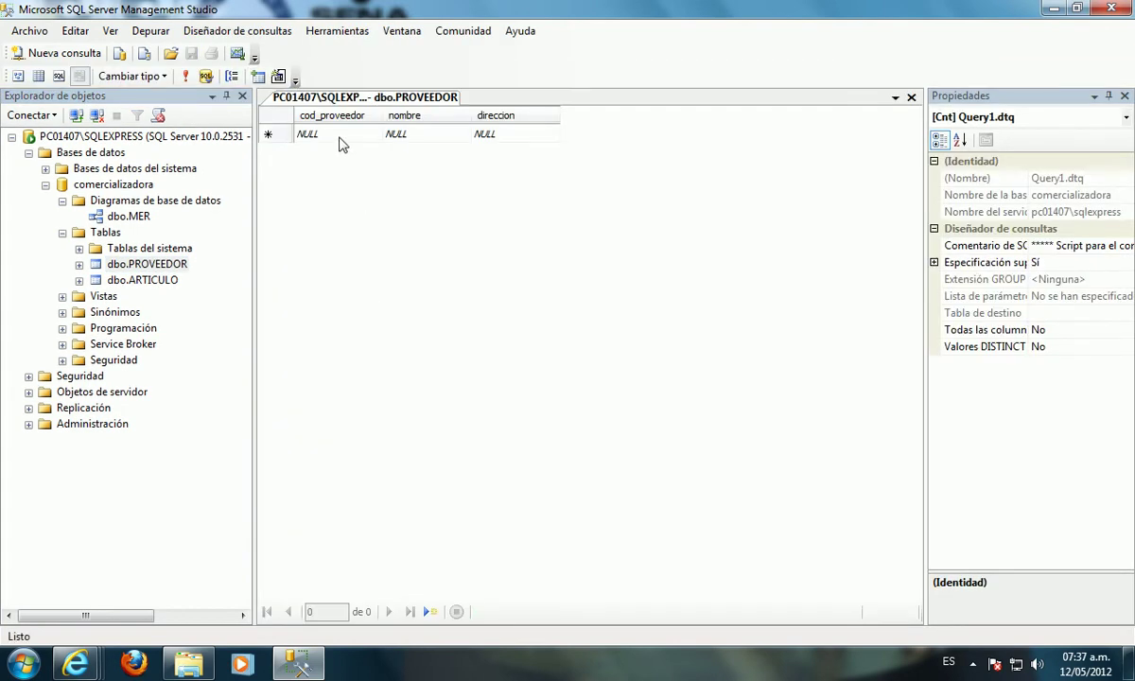
click(321, 132)
text(1)
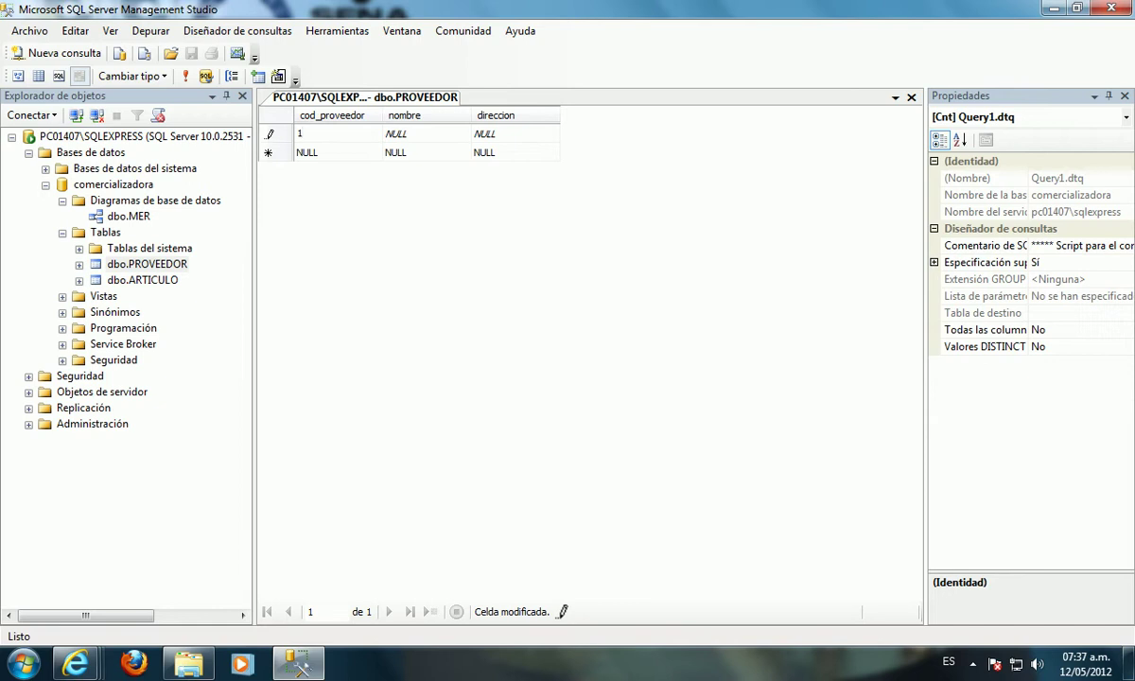
key(Tab)
text(IBM)
key(Tab)
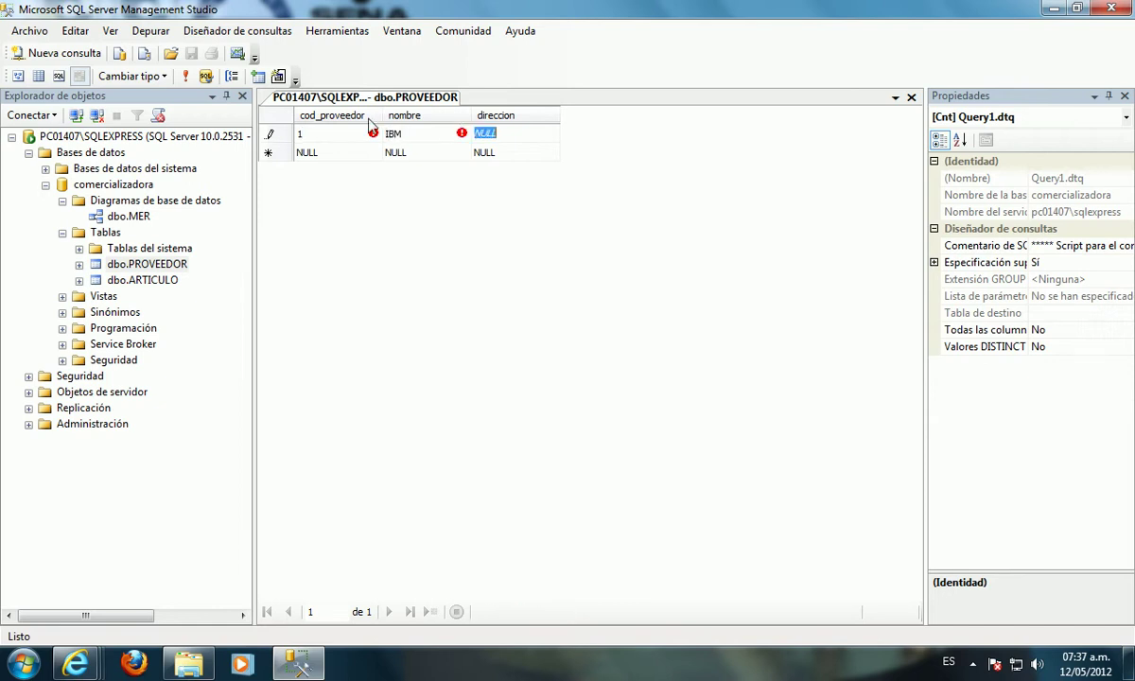
Step: Enter the IBM supplier's address in direccion, commit the record and dismiss the Windows color scheme message
text(CALL)
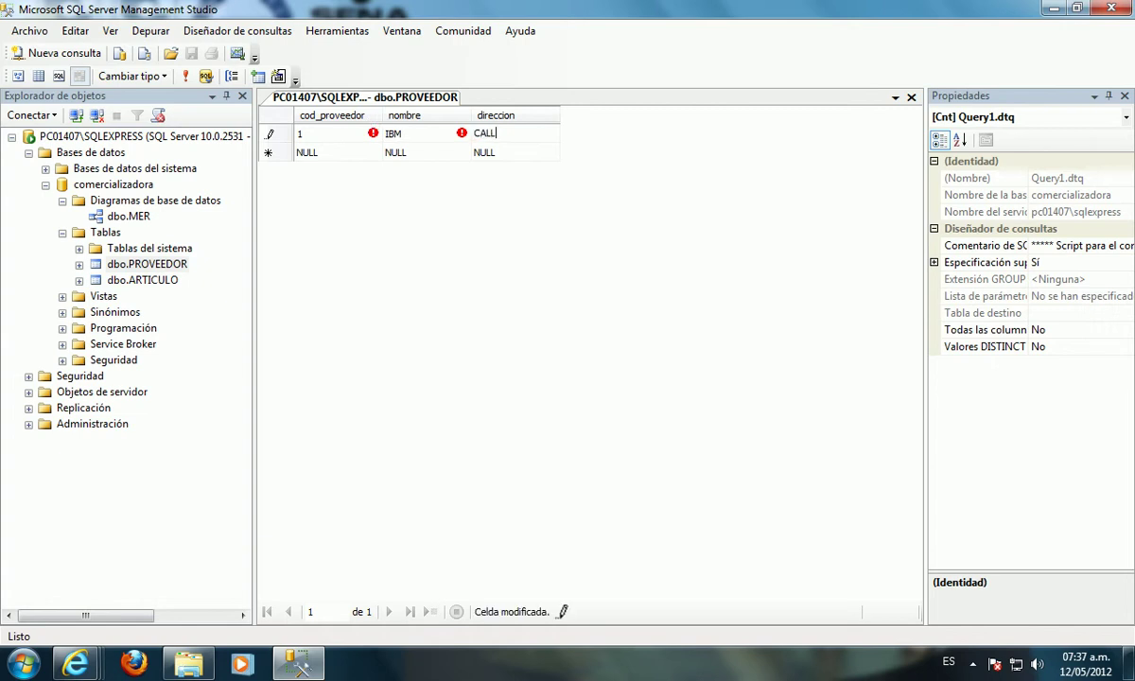
text(E 100 CONSUBA)
key(BackSpace)
key(BackSpace)
key(BackSpace)
key(BackSpace)
text(SUBA)
key(Return)
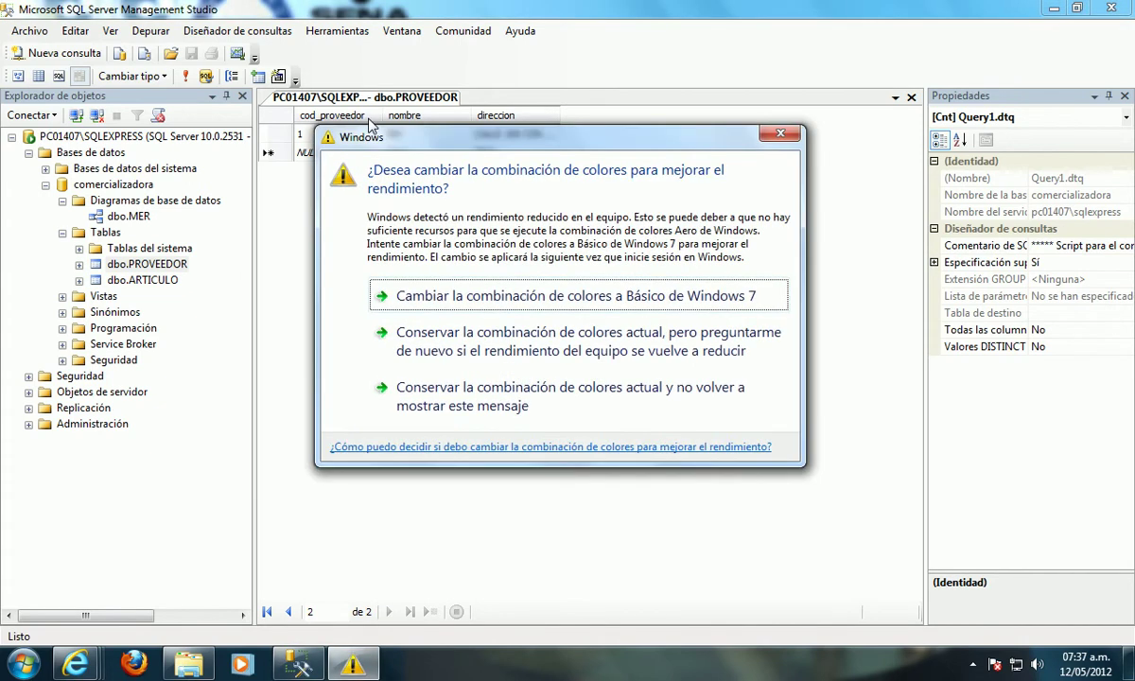
click(768, 136)
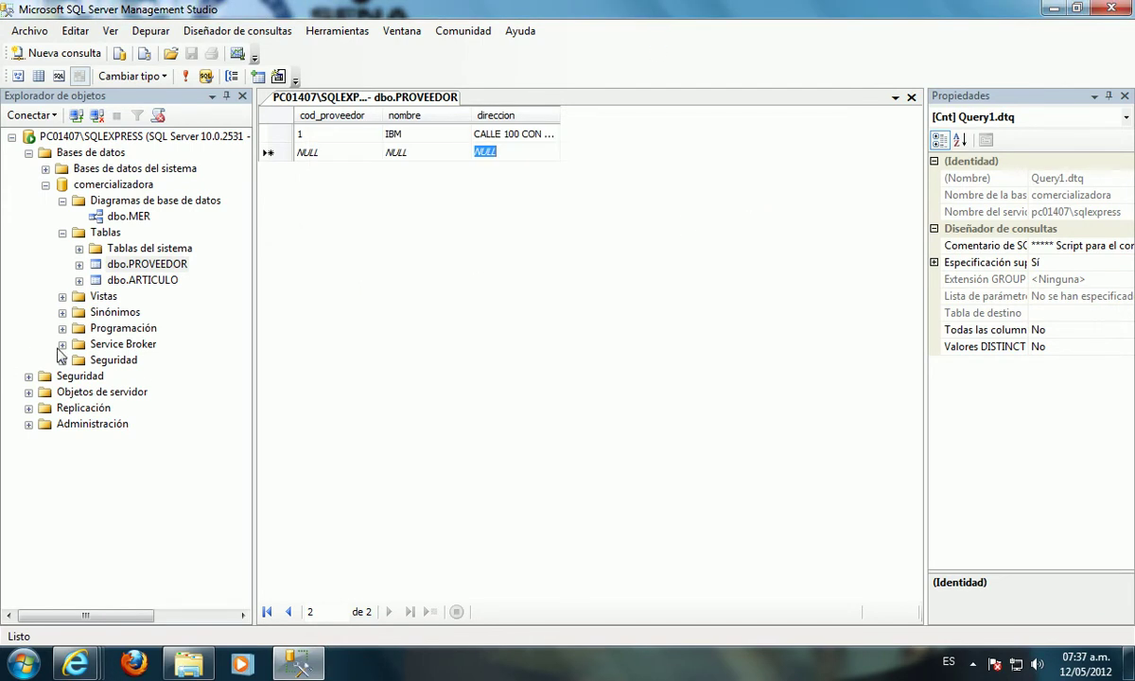
Step: Add a second PROVEEDOR record with cod_proveedor 2, nombre ORACLE and the supplier's address in direccion
click(331, 154)
text(2)
click(399, 150)
text(ORACLE)
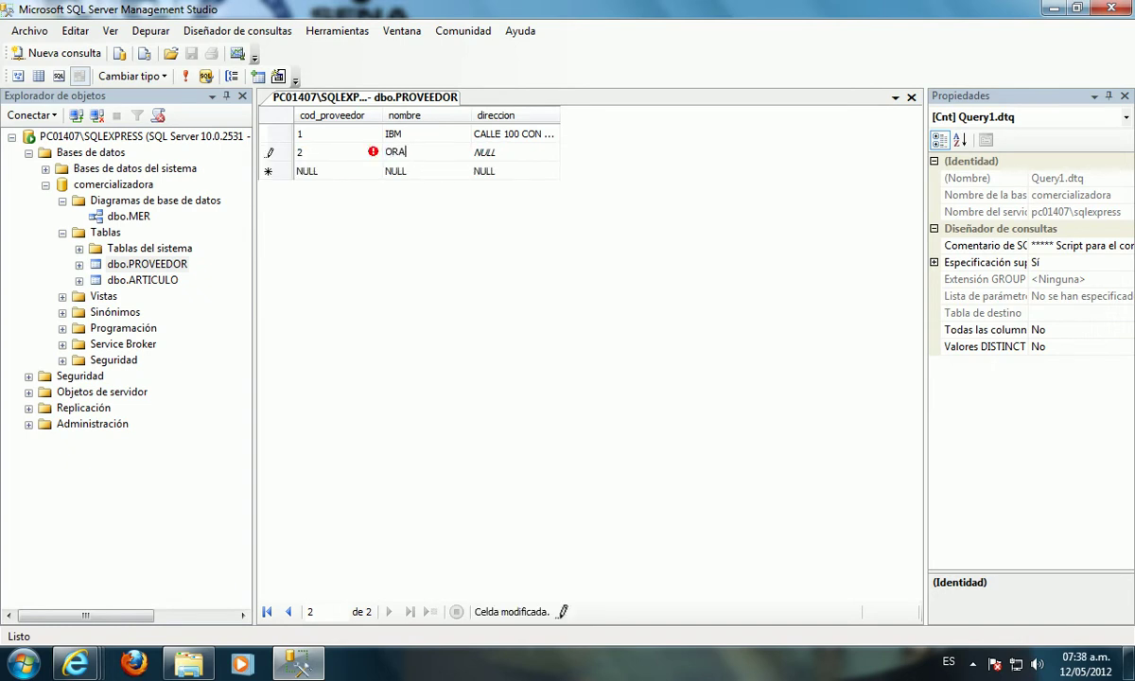
click(519, 154)
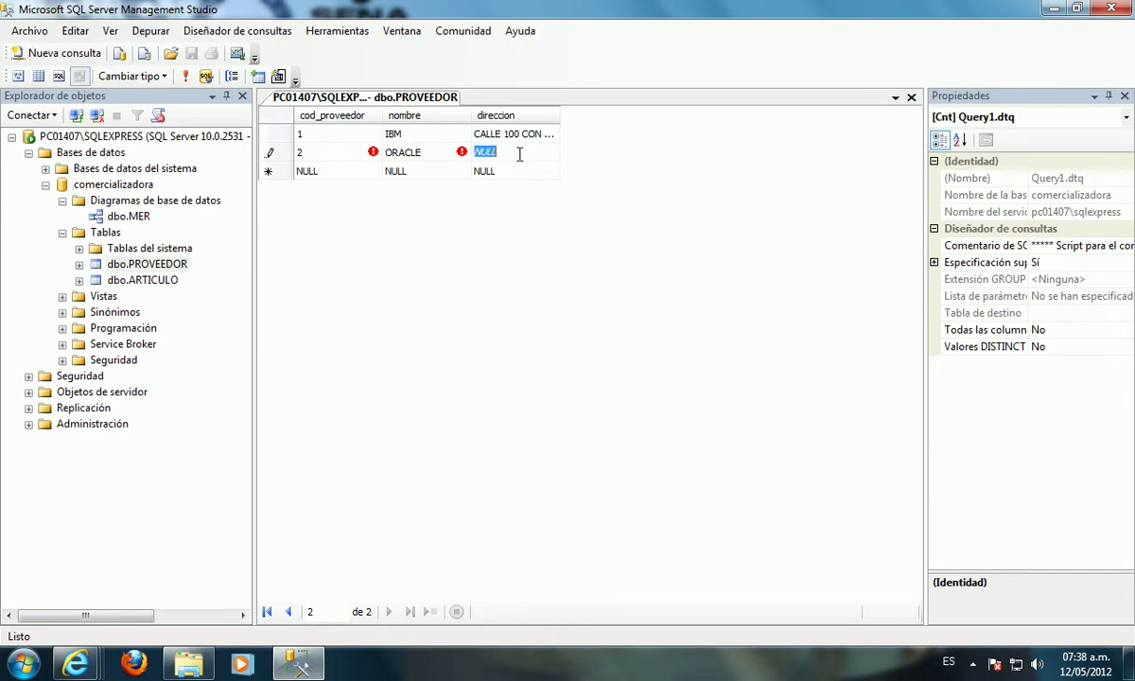
text(B)
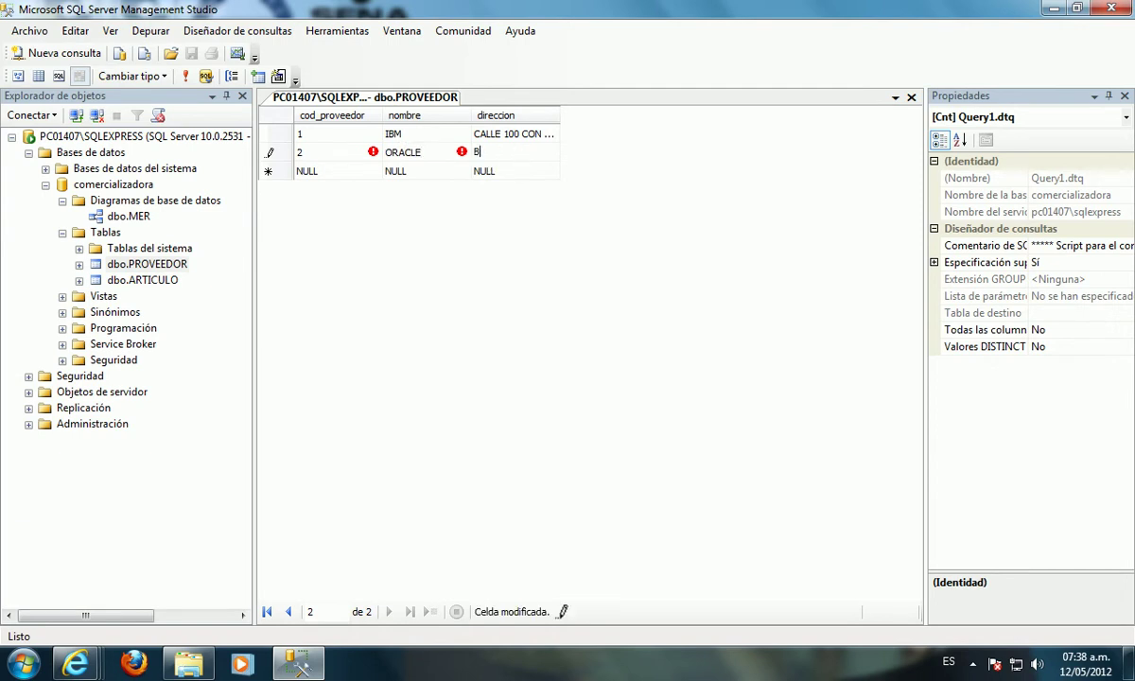
text(ULEVAR)
click(539, 171)
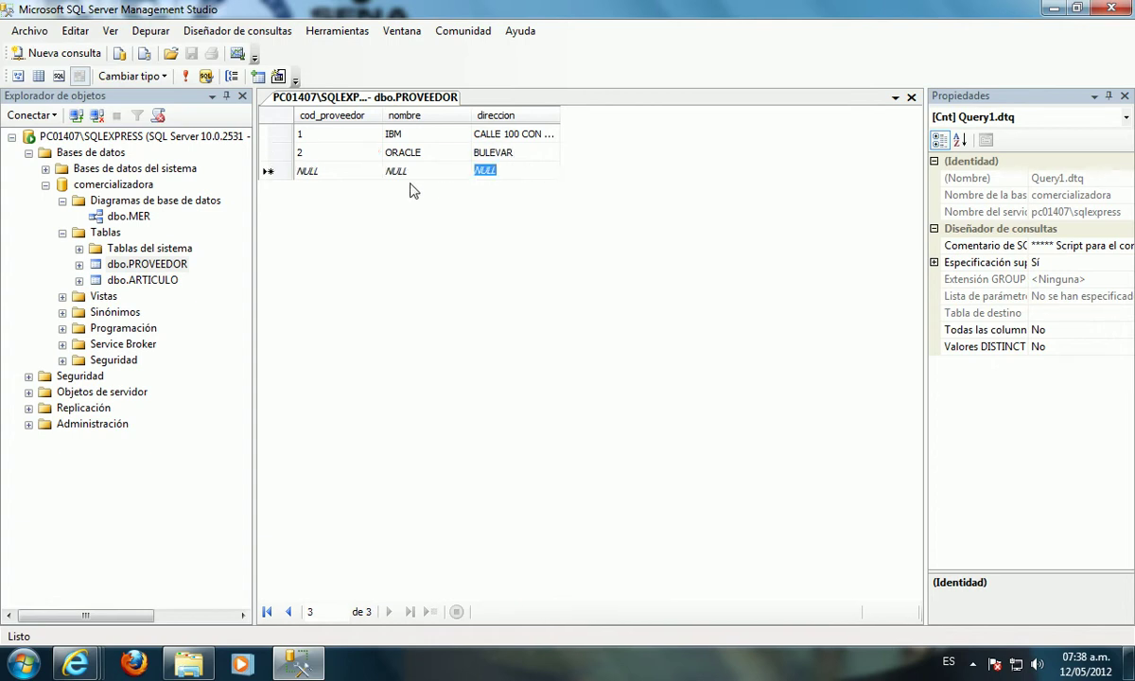
Step: Add a third PROVEEDOR record with cod_proveedor 3, nombre INCAP and the supplier's address in direccion, and close the table
click(337, 171)
text(3)
click(397, 172)
text(IN)
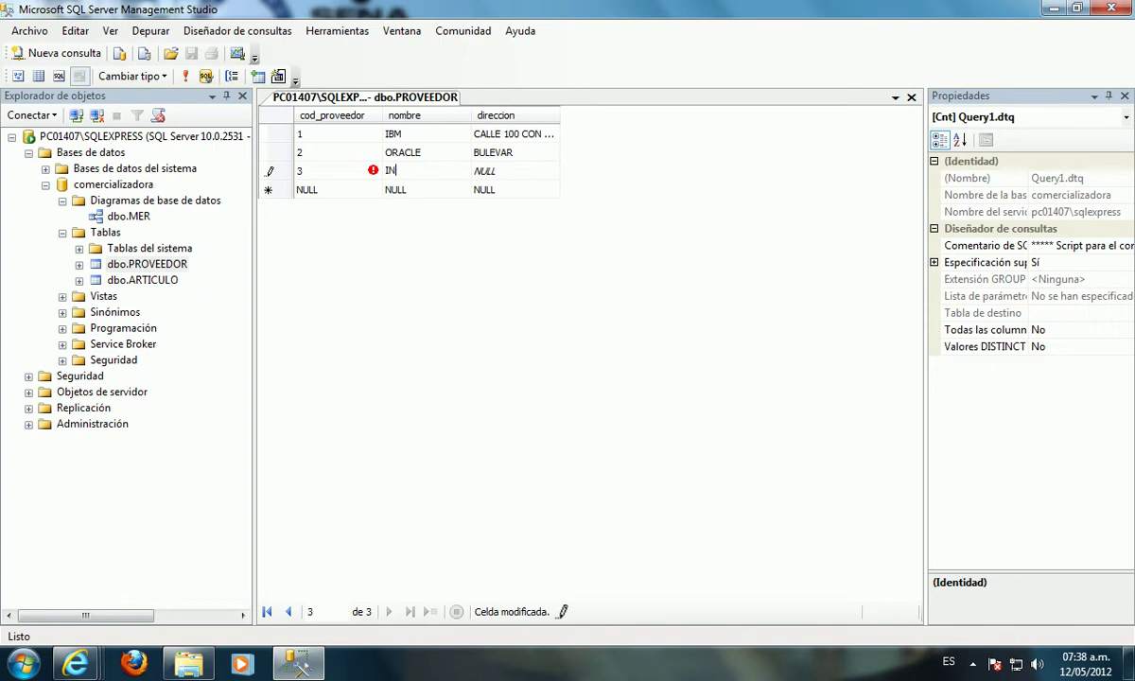
text(CAP)
click(520, 171)
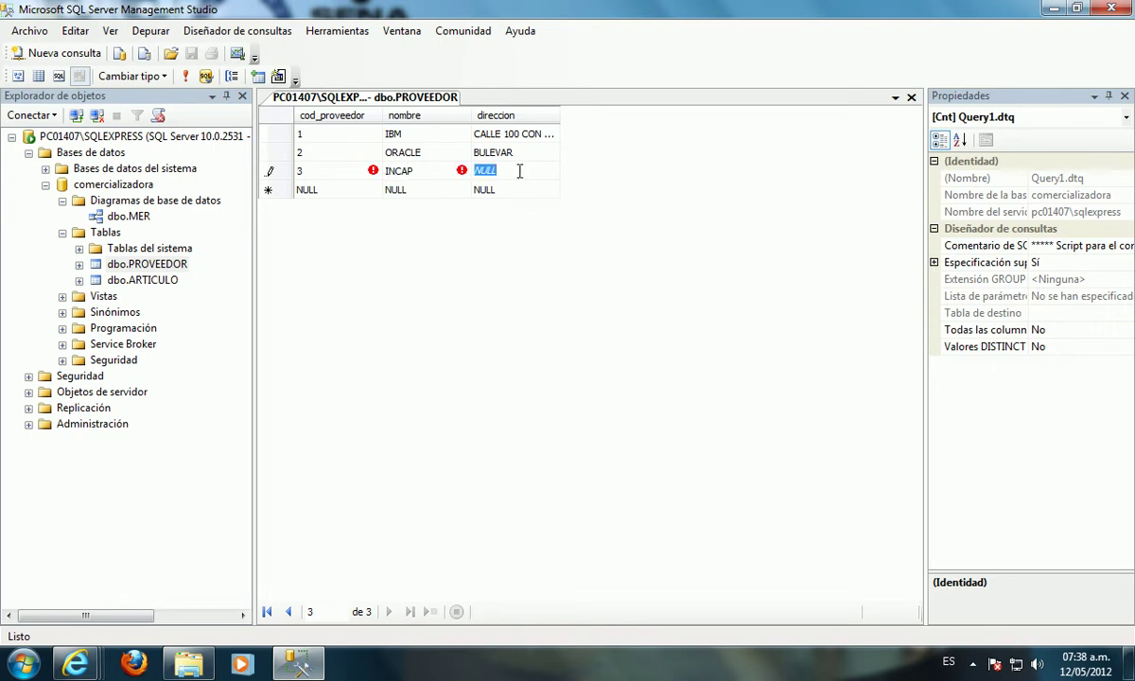
text(CENTRO 20)
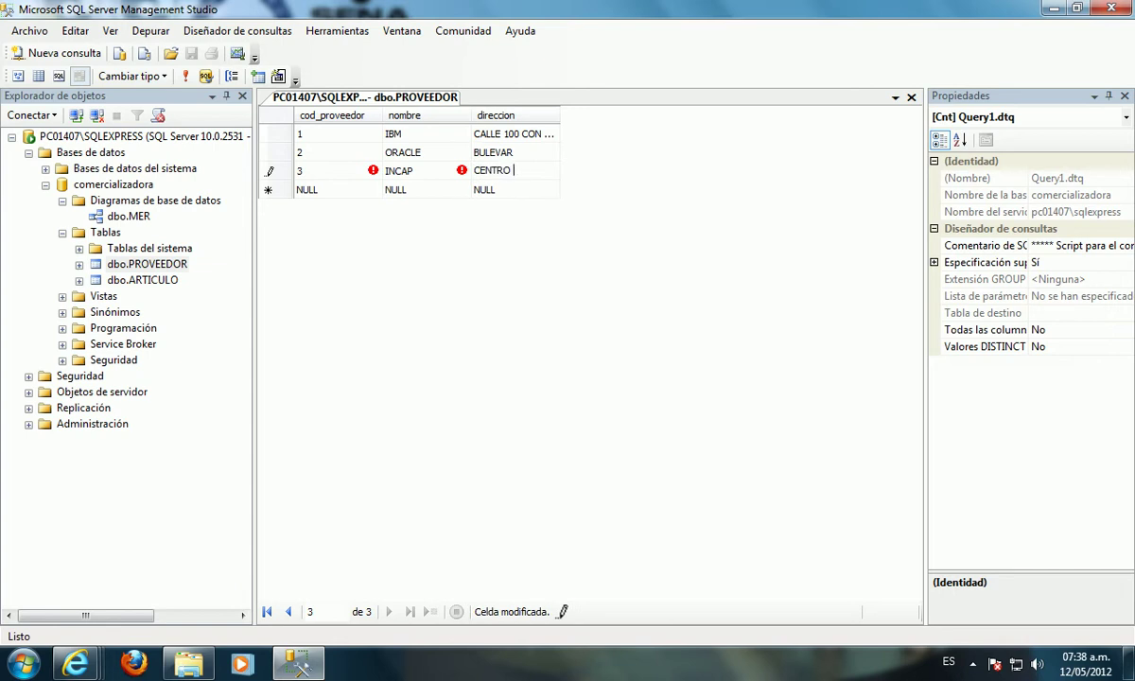
key(Return)
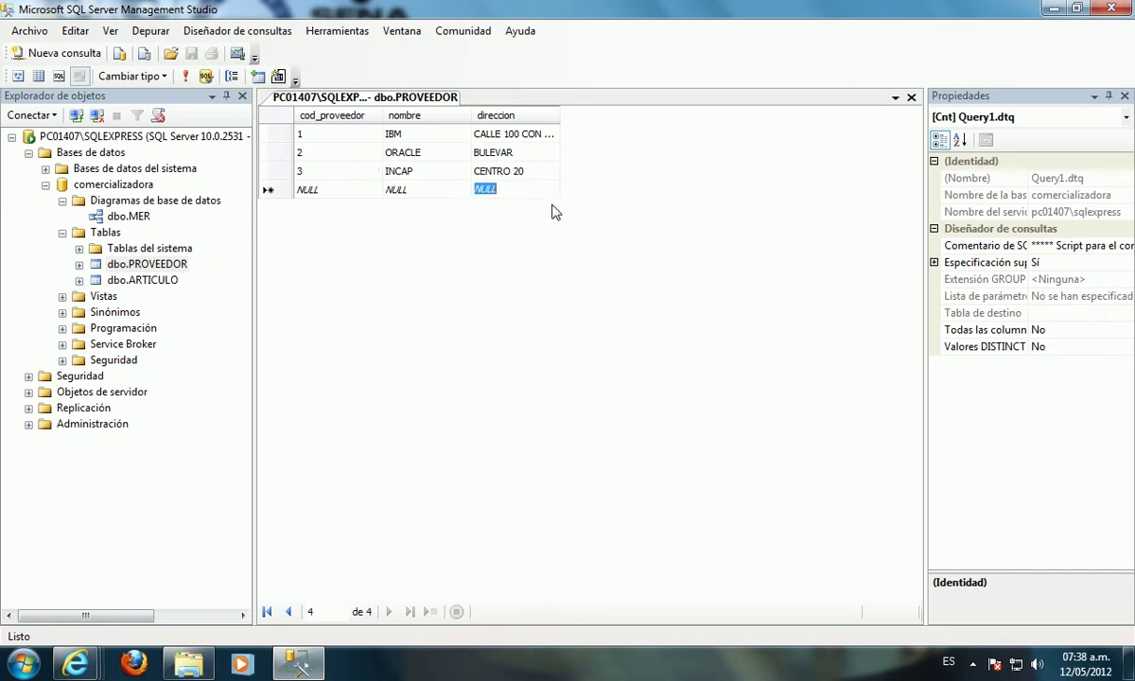
click(911, 97)
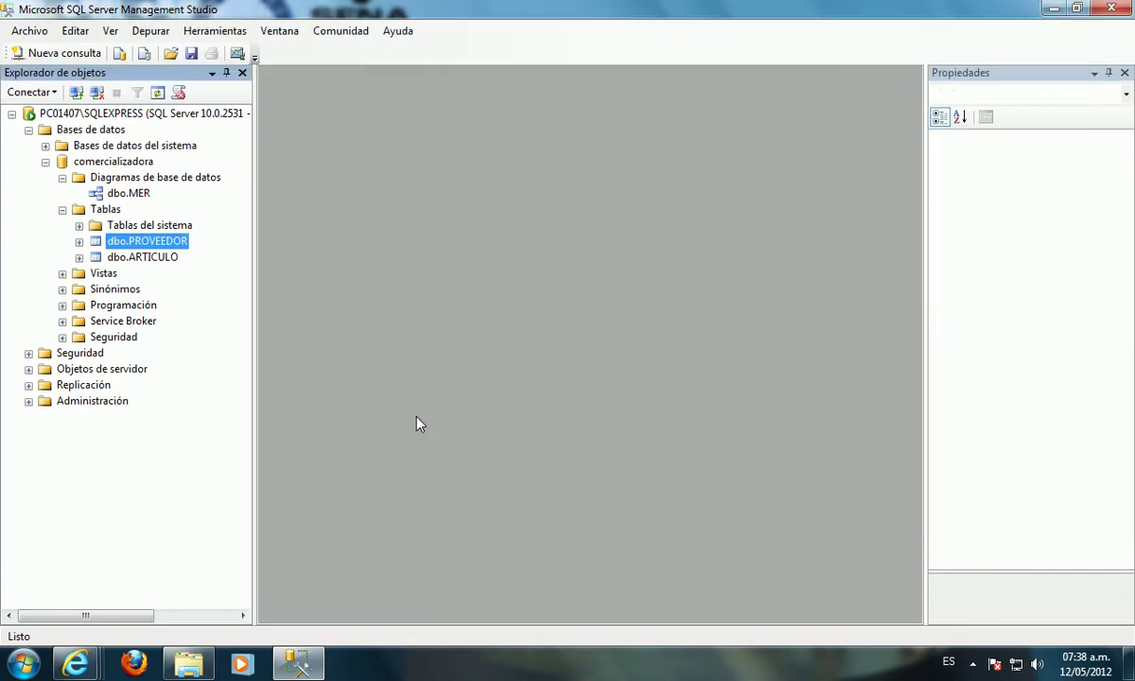
Step: Open the first 200 rows of ARTICULO for editing and add a record with cod_articulo 1, cod_proveedor 1 and nombre SERVIDOR
right_click(147, 258)
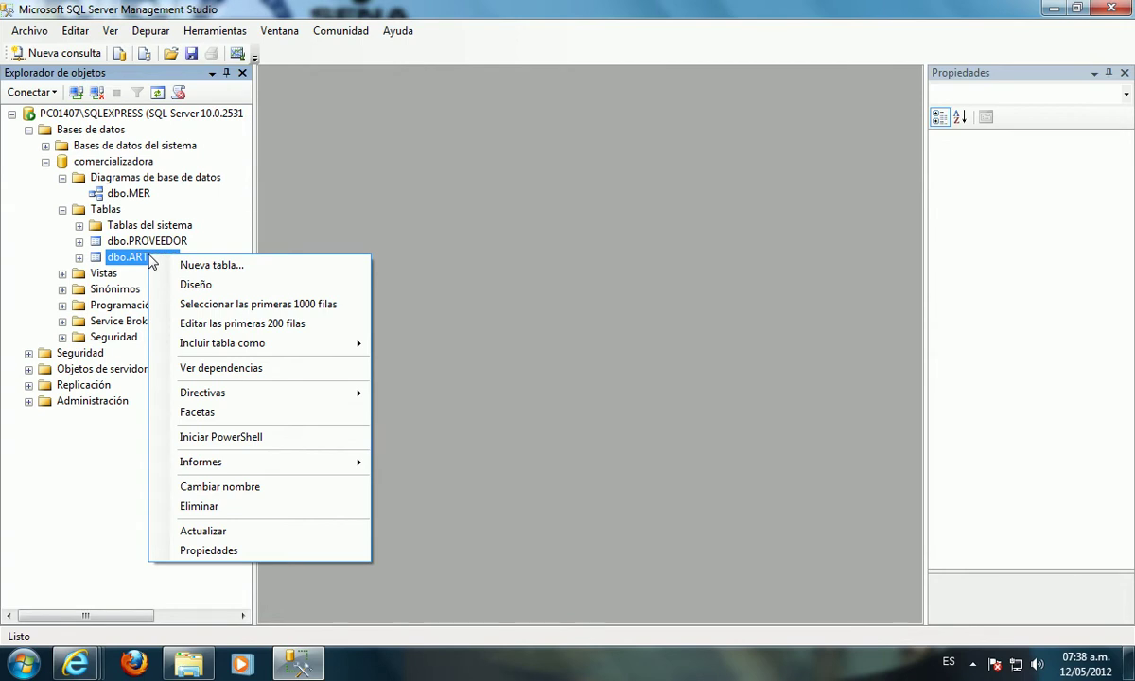
click(265, 325)
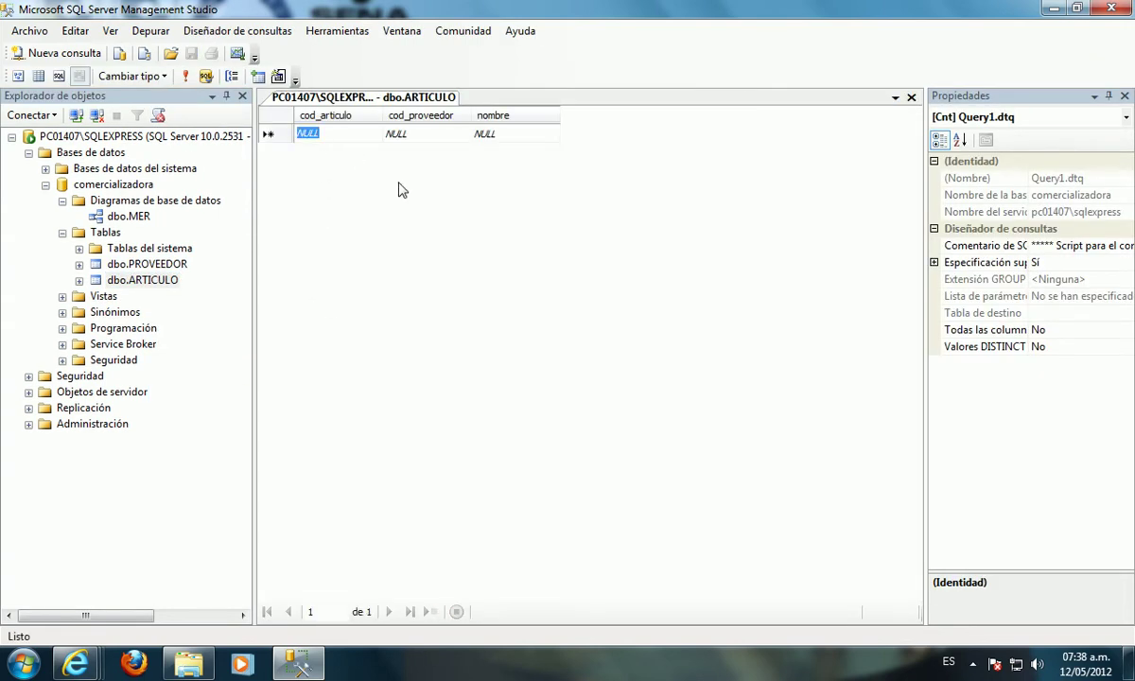
text(1)
click(405, 136)
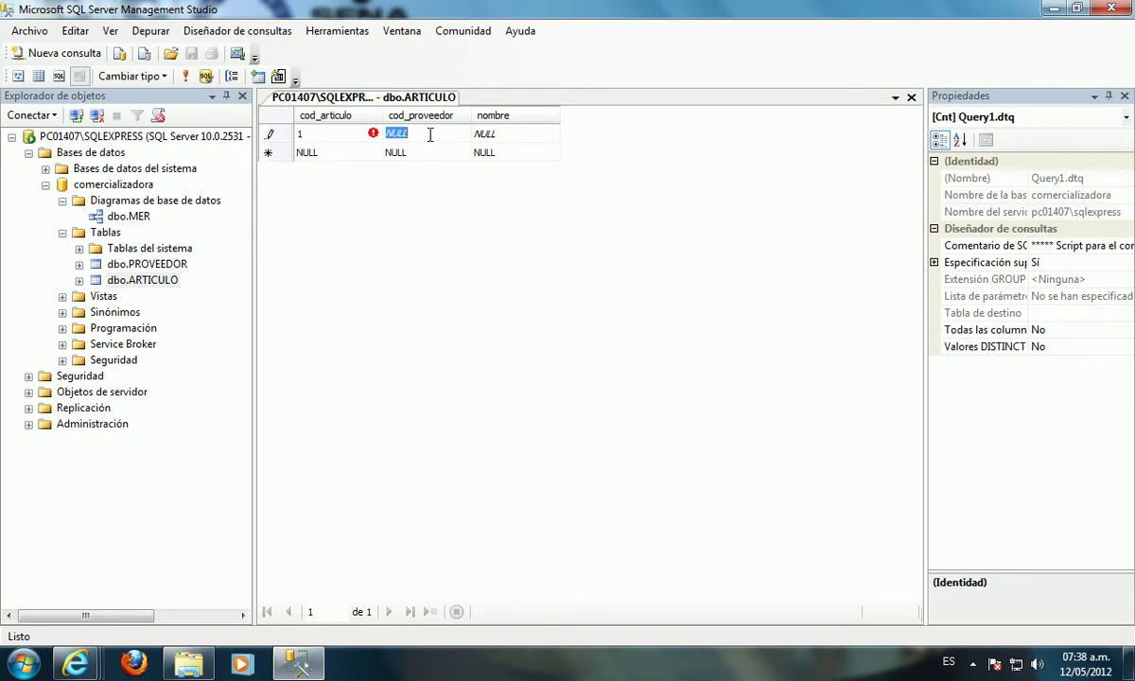
text(1)
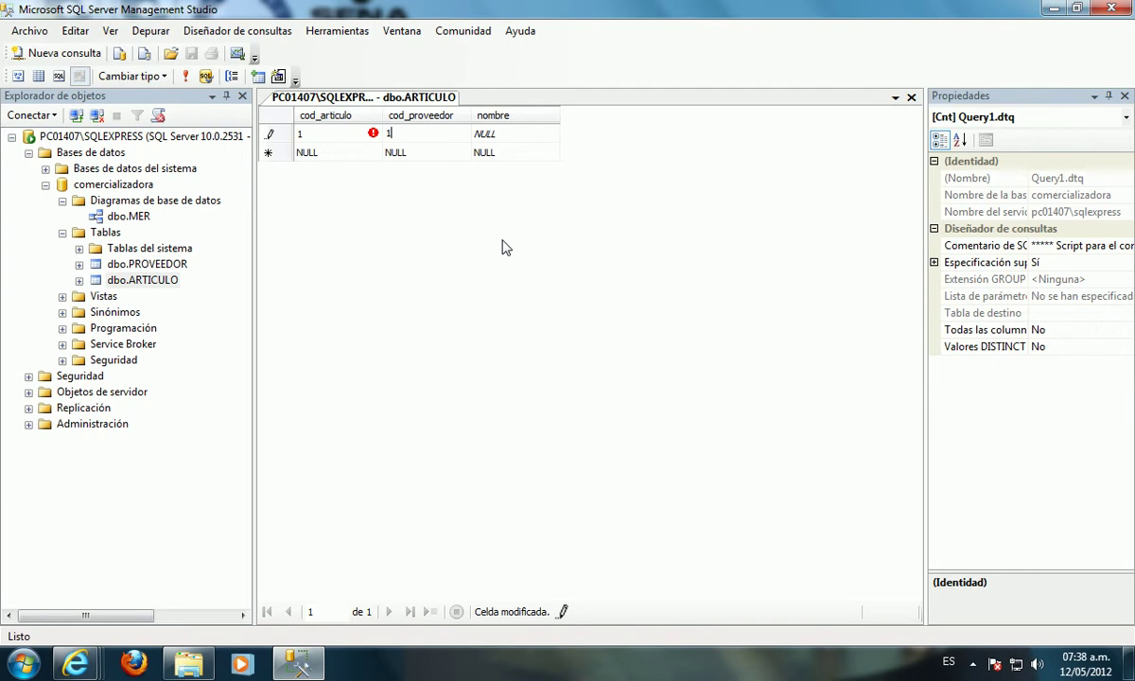
click(482, 134)
text(SERVIDOR)
key(Tab)
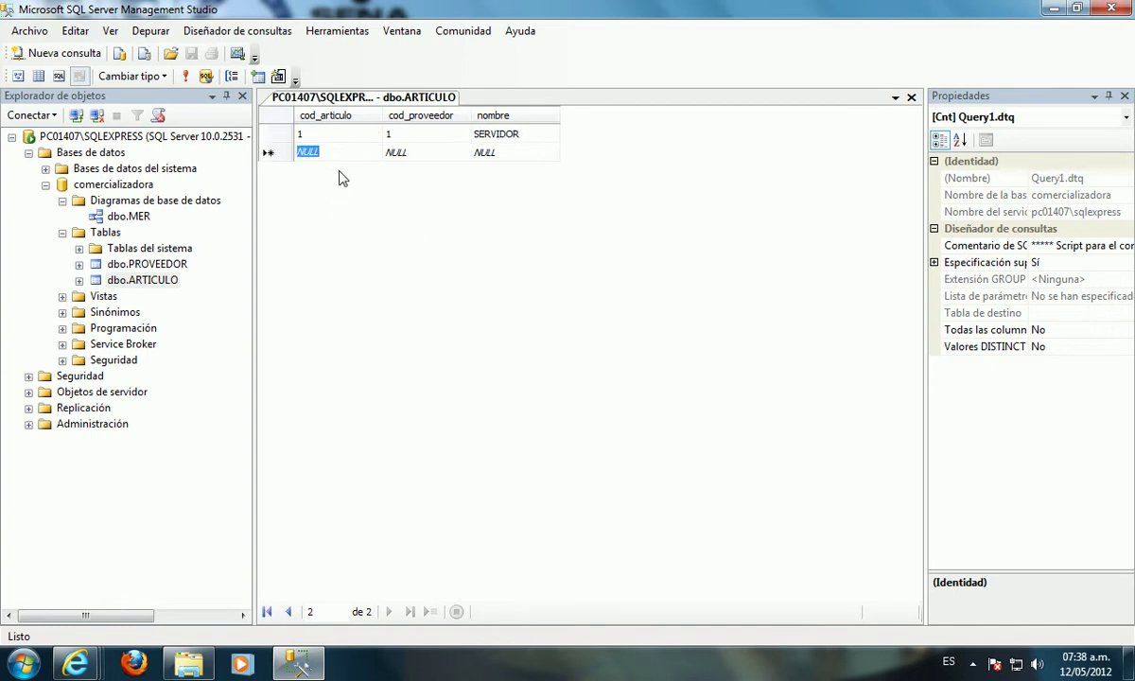
Step: Add a second ARTICULO record with cod_articulo 2, cod_proveedor 2 and nombre BDR
text(2)
key(Tab)
text(2)
key(Tab)
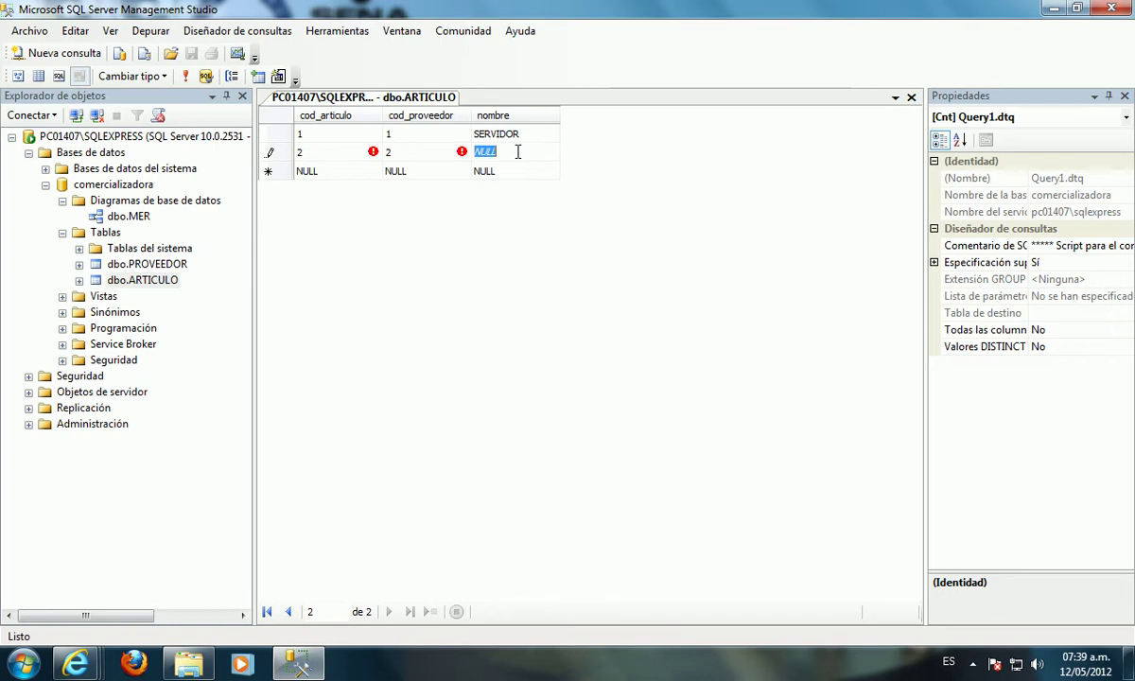
text(BDR)
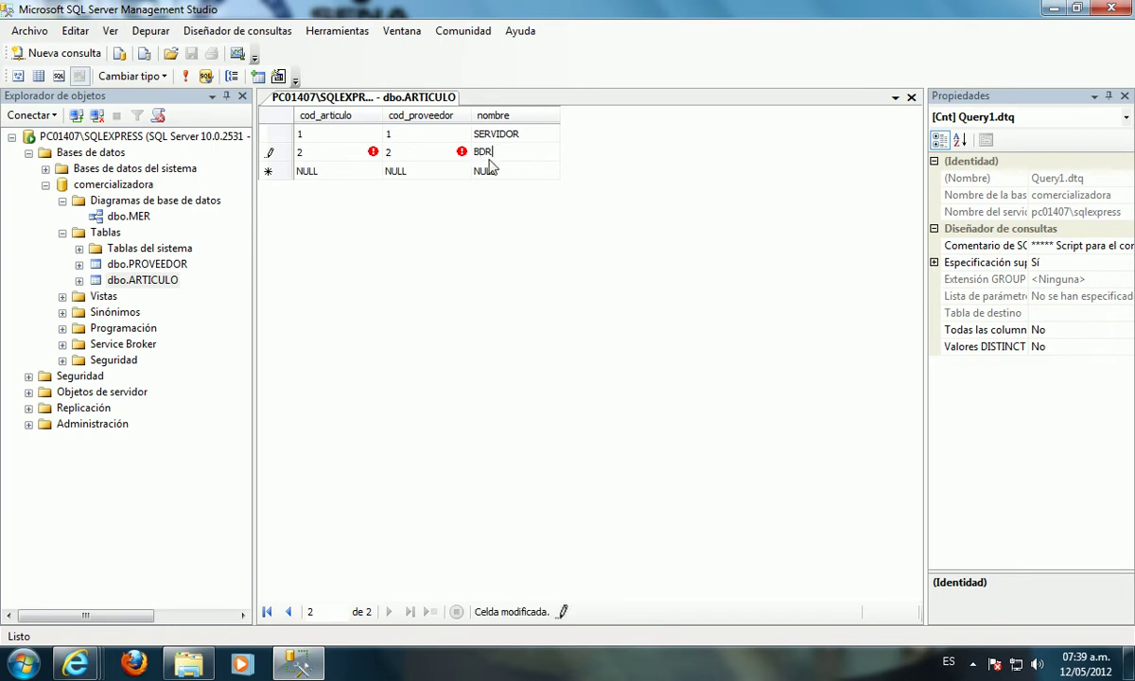
key(Return)
Step: Add a third ARTICULO record with cod_articulo 3, cod_proveedor 3 and nombre EDUCACION, and close the table
click(358, 178)
text(3)
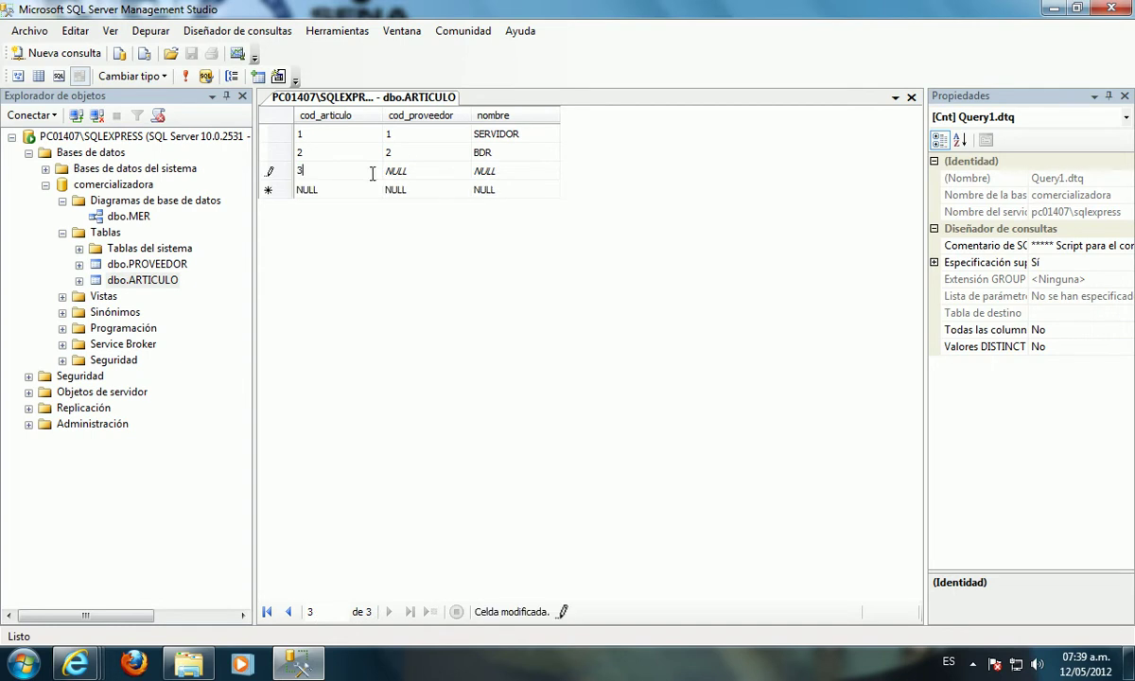
click(416, 177)
text(3)
click(487, 176)
text(EDU)
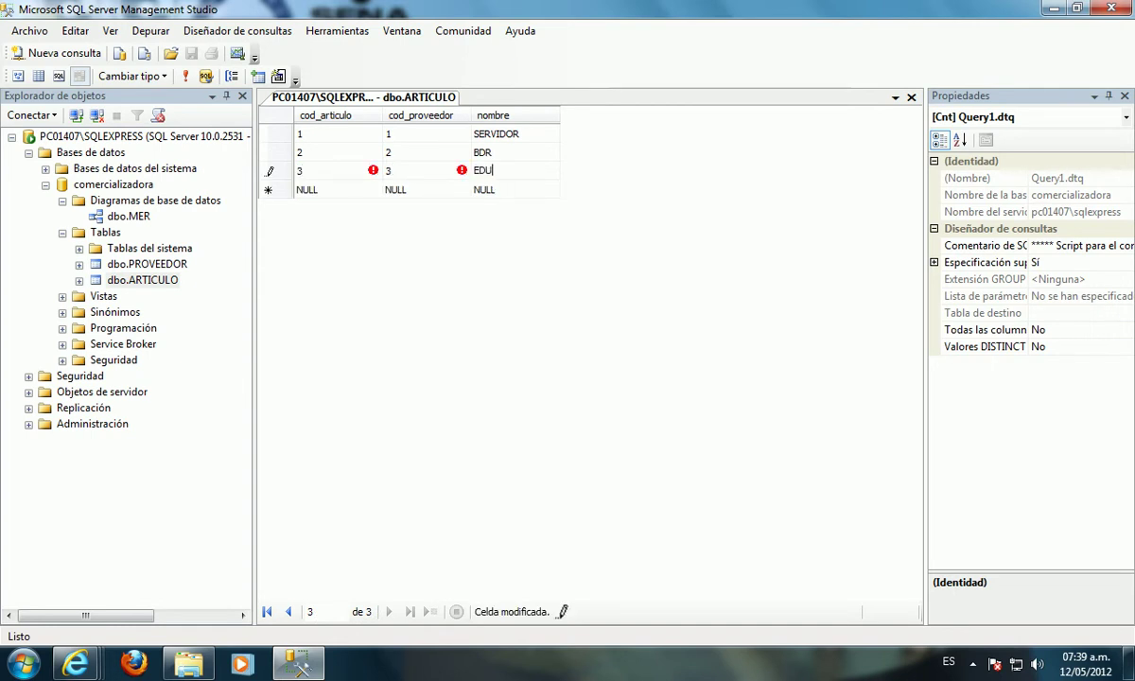
text(CACION)
key(Return)
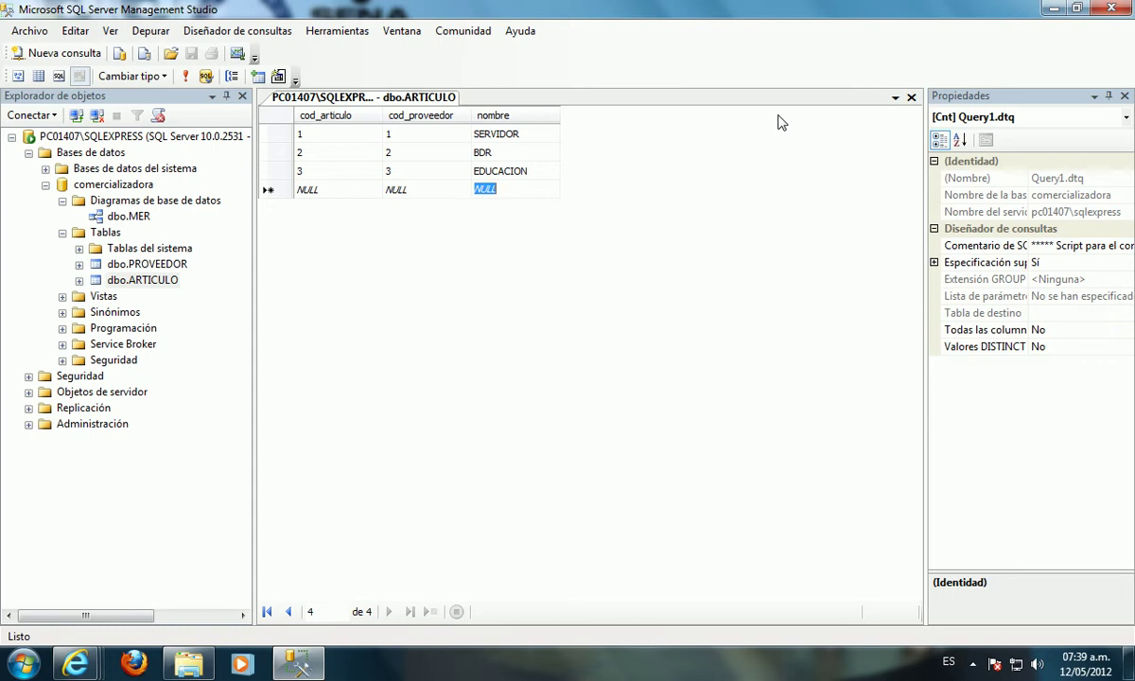
click(911, 97)
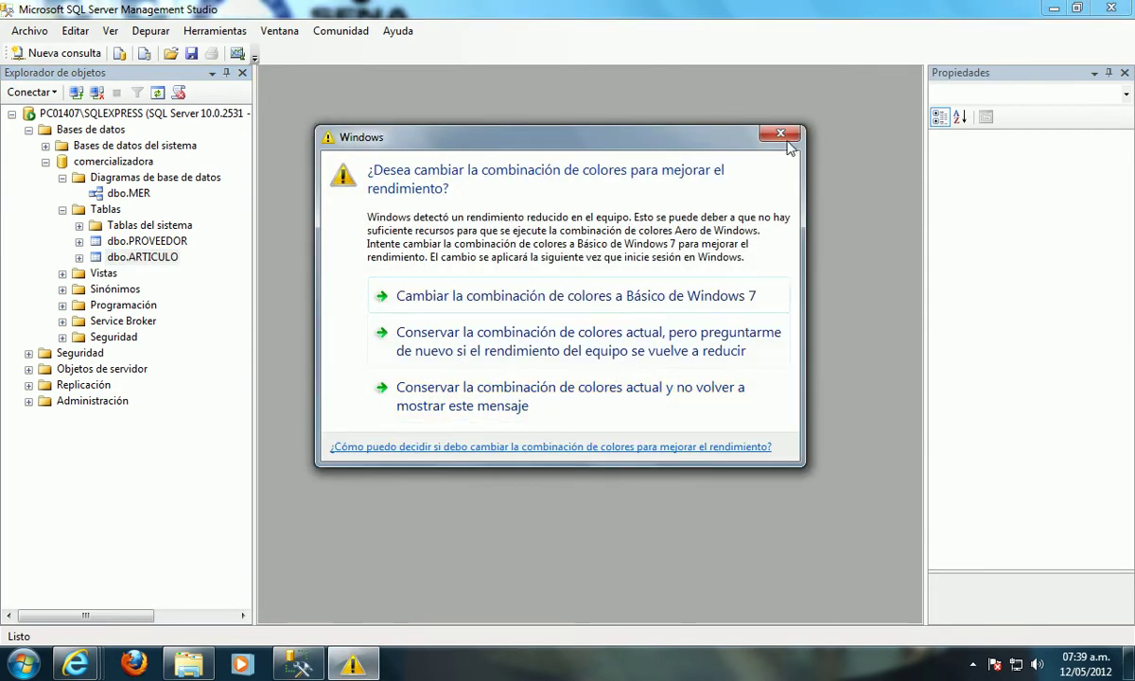
Step: Dismiss the Windows color scheme message and create a new view in comercializadora containing the ARTICULO table
click(782, 135)
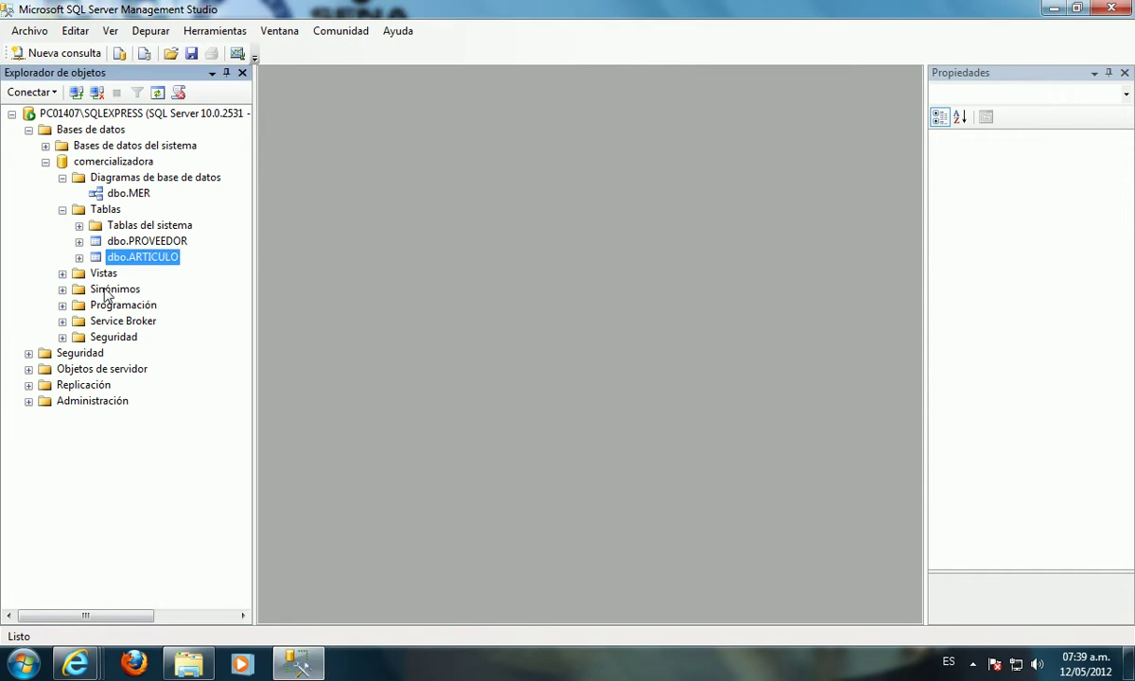
click(62, 273)
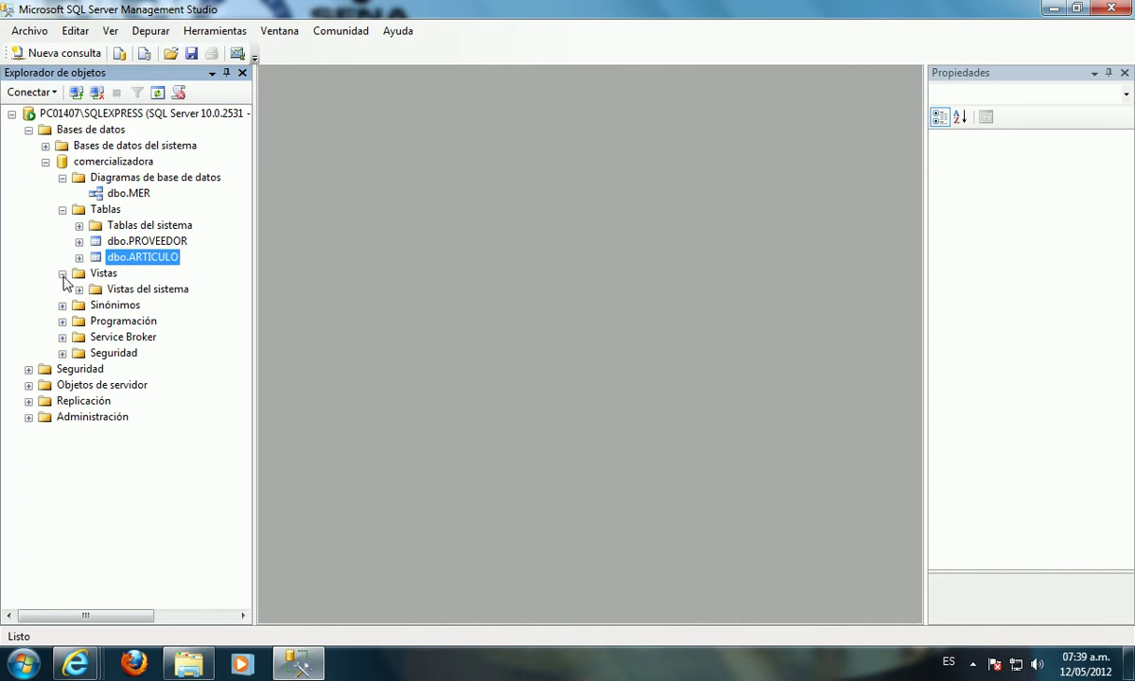
right_click(96, 275)
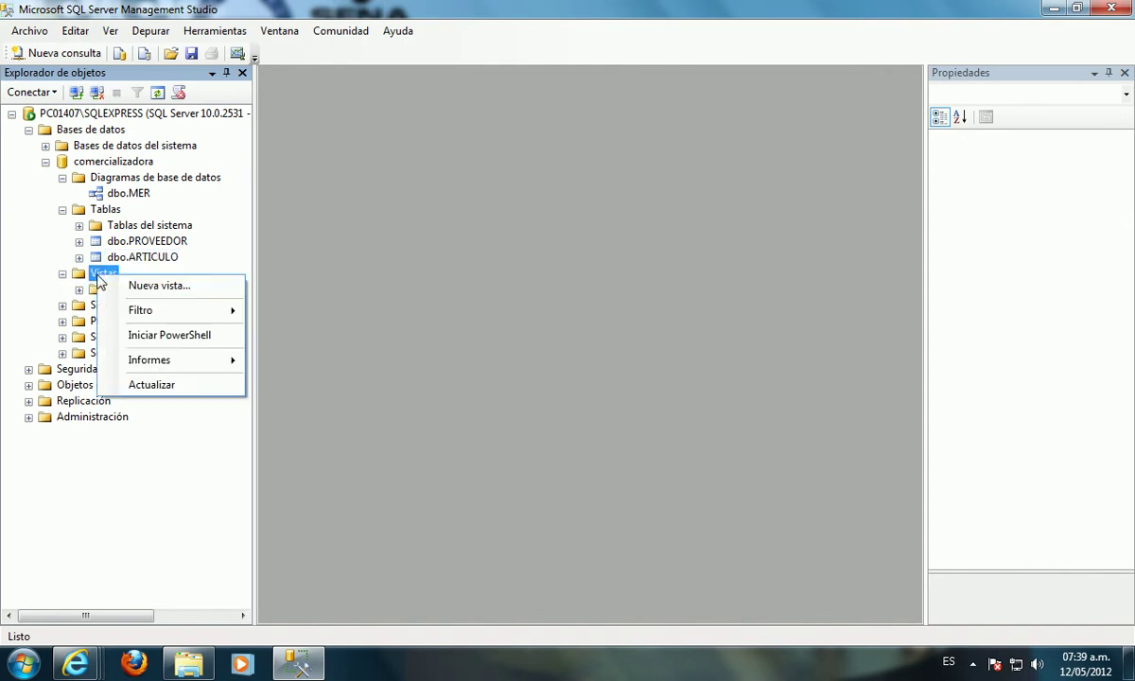
click(153, 286)
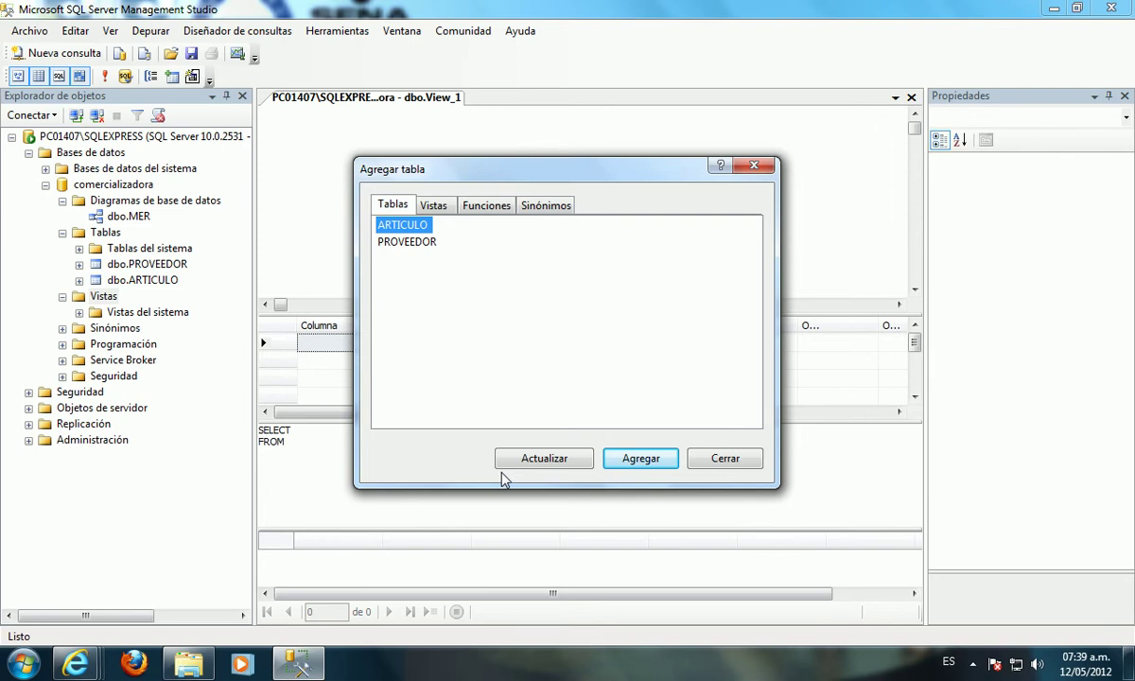
click(641, 458)
Step: Try to add PROVEEDOR to the view, and delete the duplicate ARTICULO_1 table from it
click(421, 244)
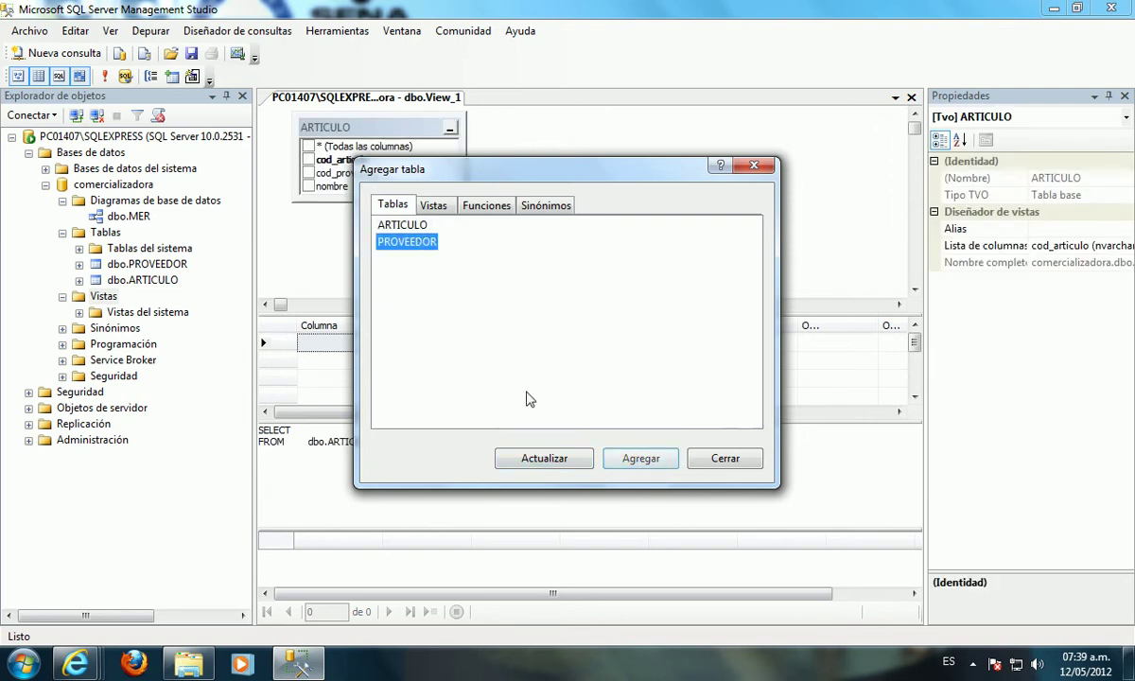
click(530, 459)
click(643, 462)
click(704, 471)
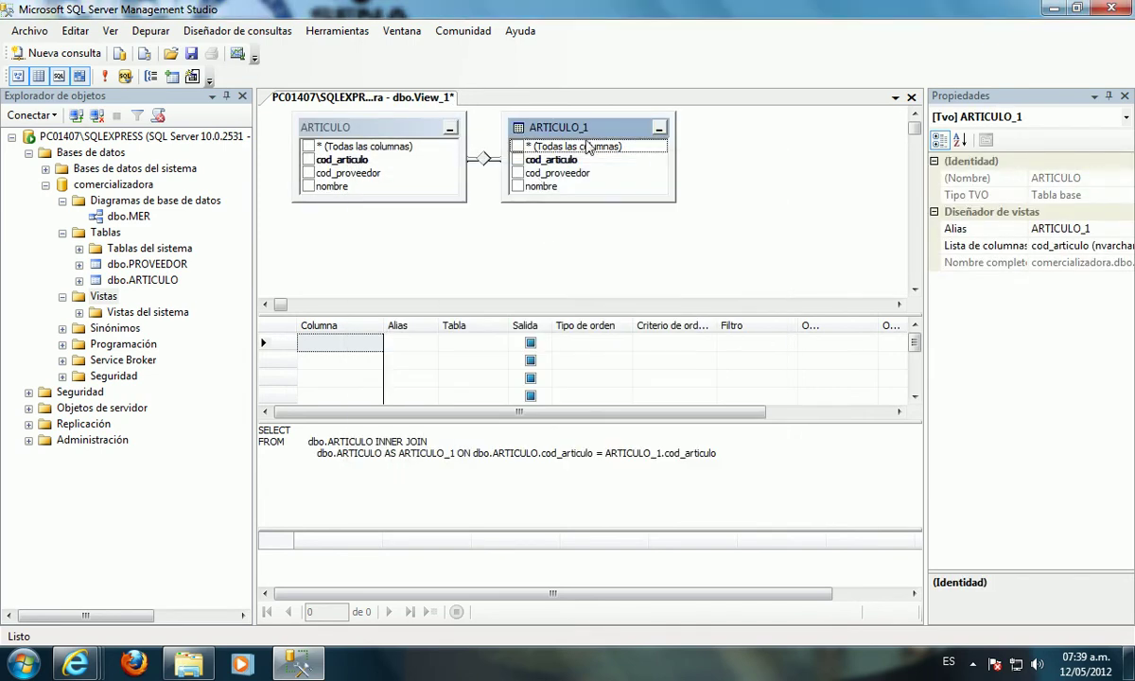
drag(563, 125, 643, 170)
click(742, 171)
click(742, 171)
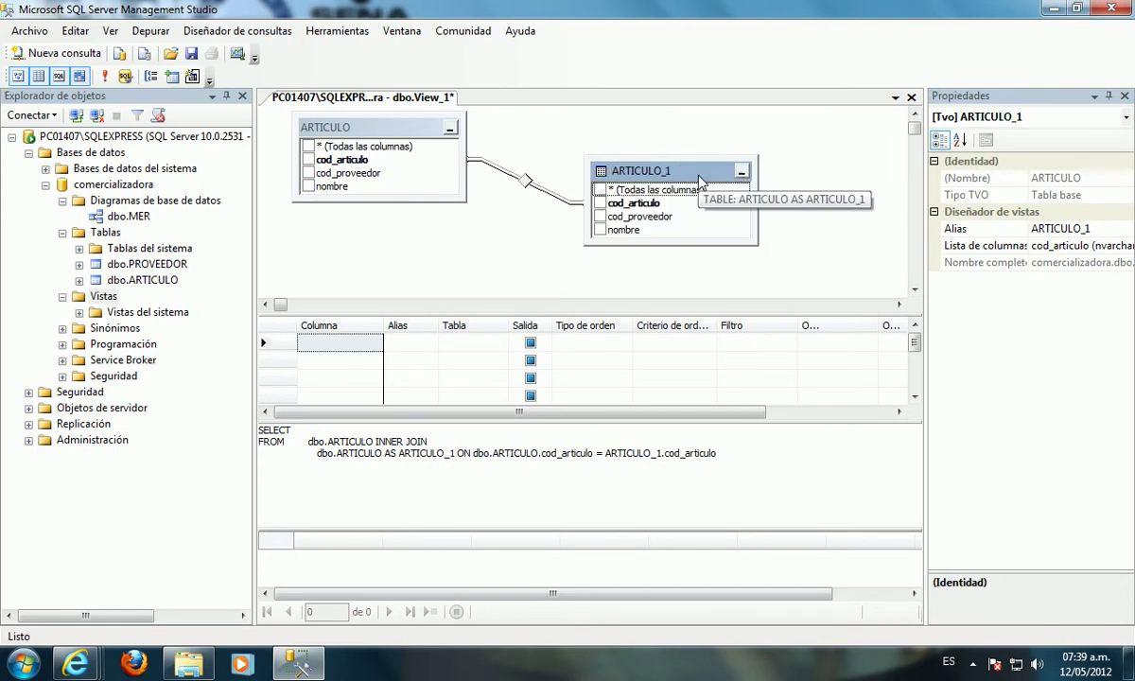
key(Delete)
Step: Add the PROVEEDOR table to the view and move it farther away from ARTICULO
right_click(571, 196)
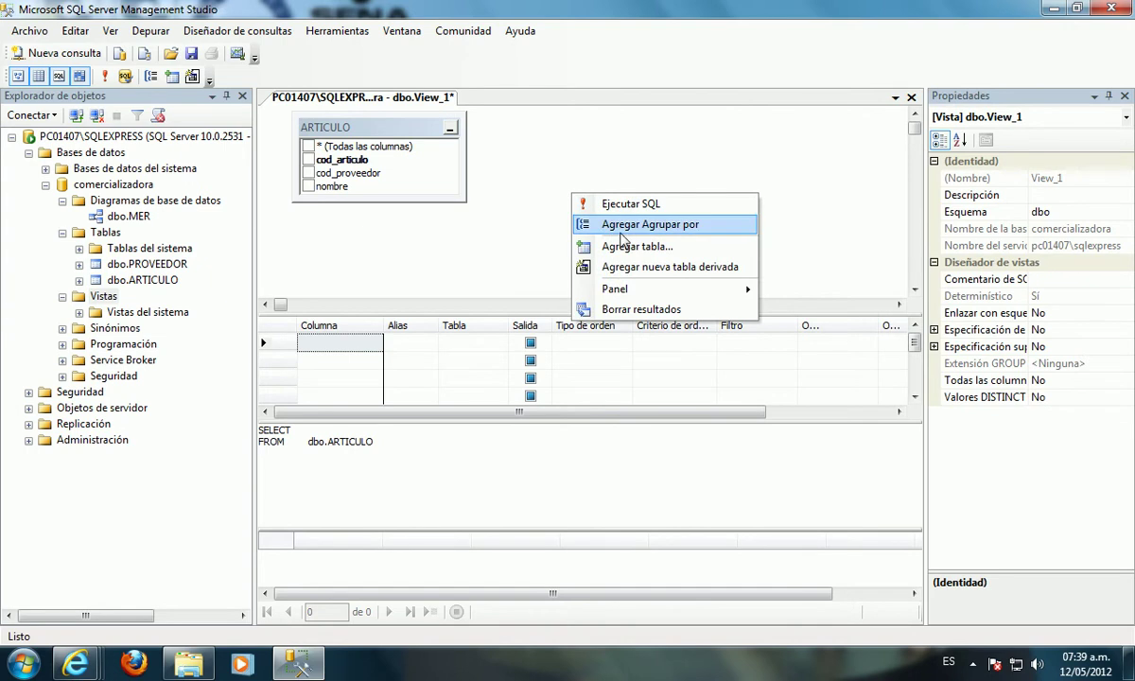
click(598, 248)
click(405, 241)
click(544, 458)
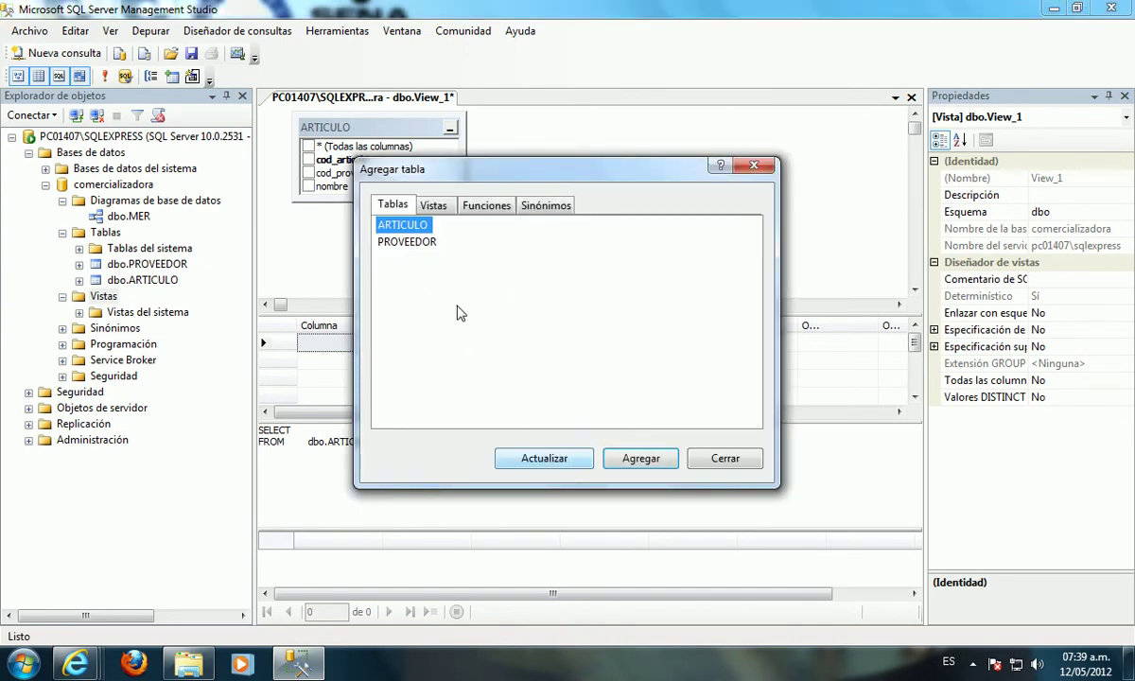
click(402, 243)
click(640, 458)
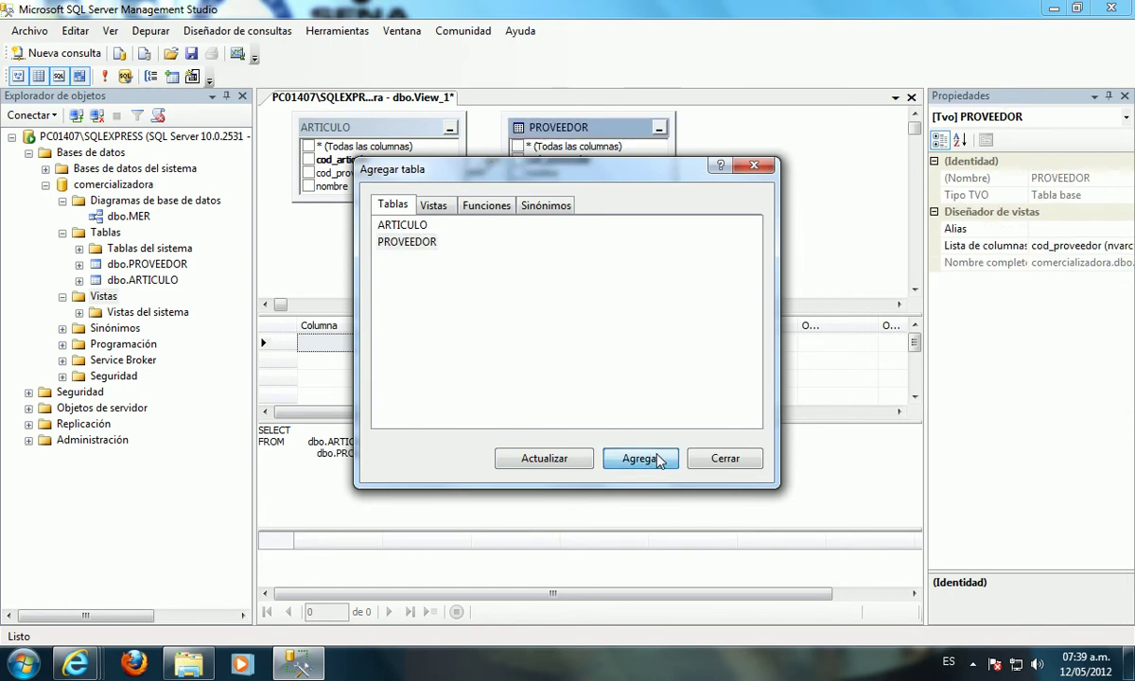
click(724, 457)
drag(611, 137, 691, 140)
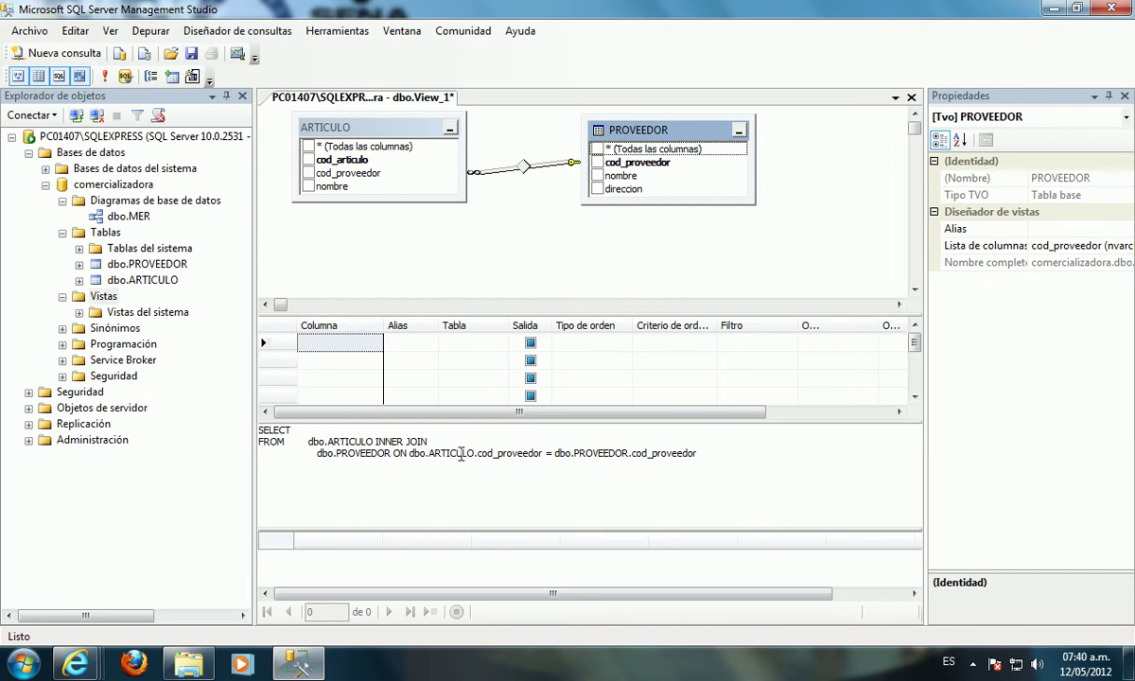
Step: Output PROVEEDOR's cod_proveedor and nombre and ARTICULO's nombre in the view, and execute its query
click(597, 163)
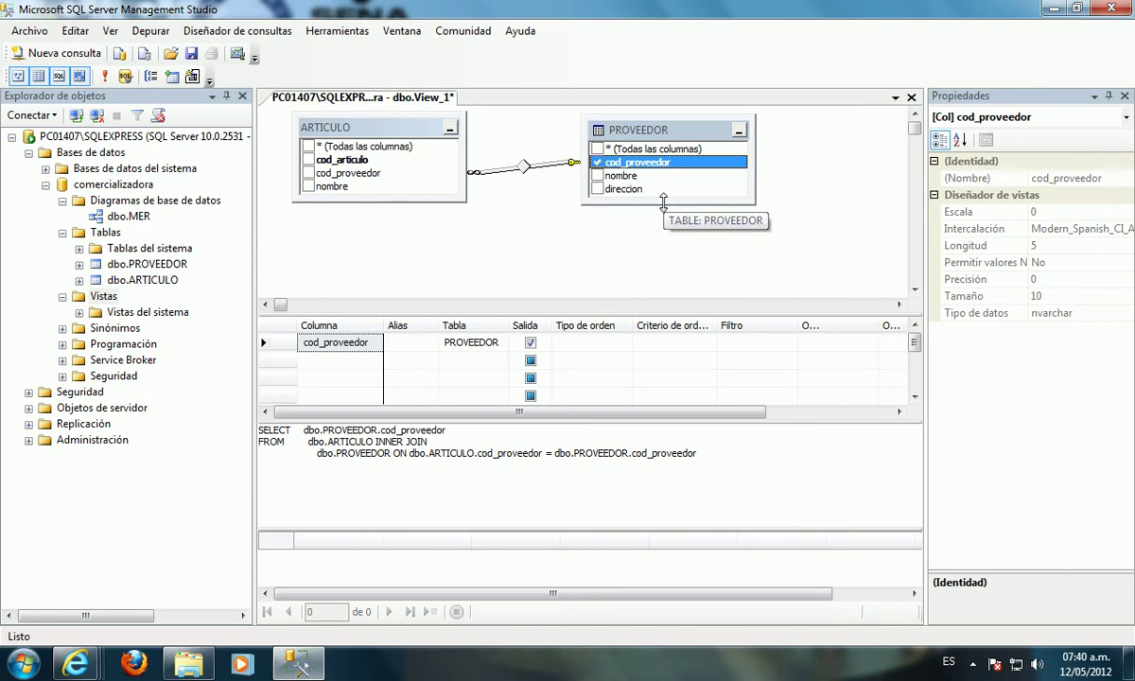
click(597, 176)
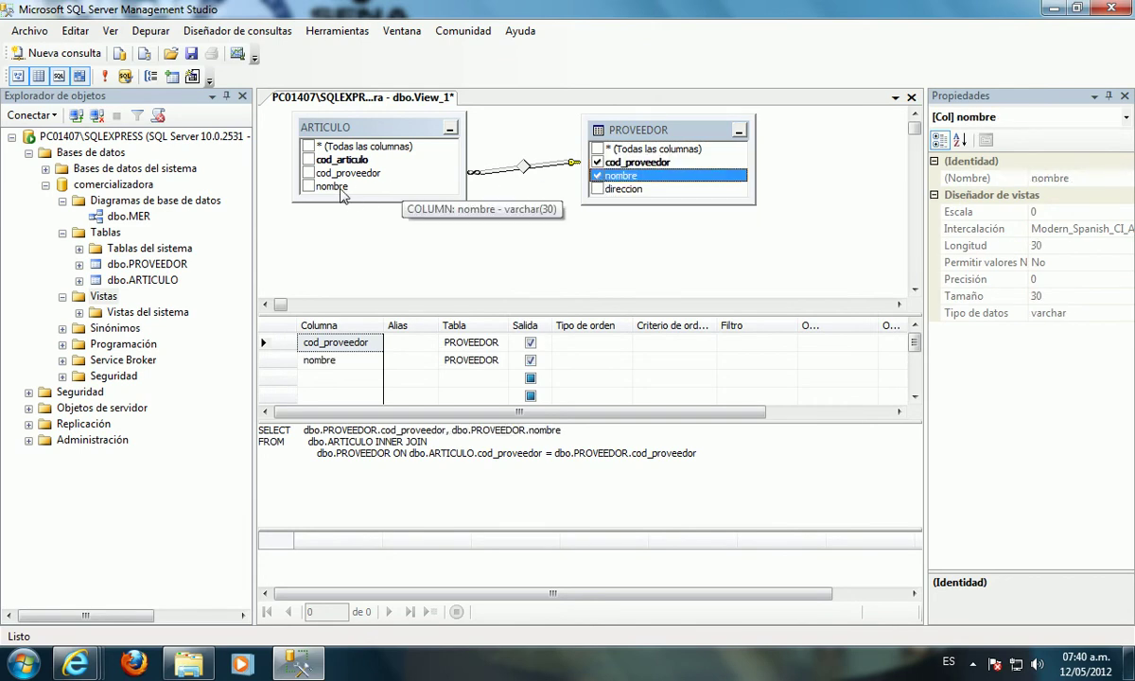
click(310, 187)
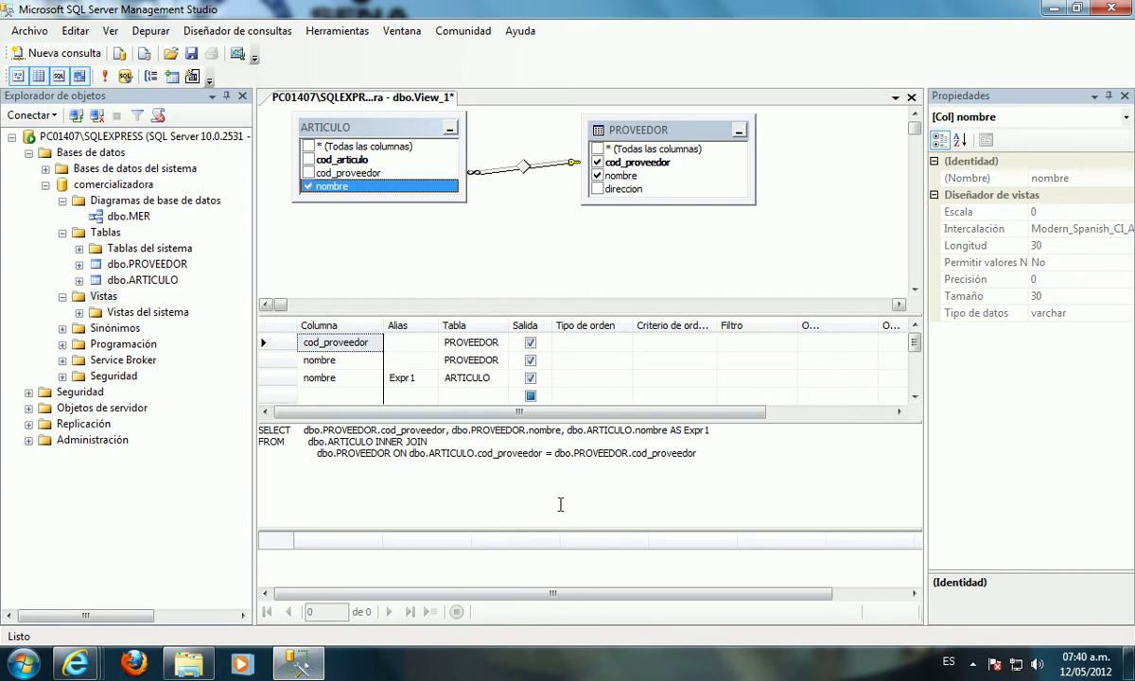
click(107, 79)
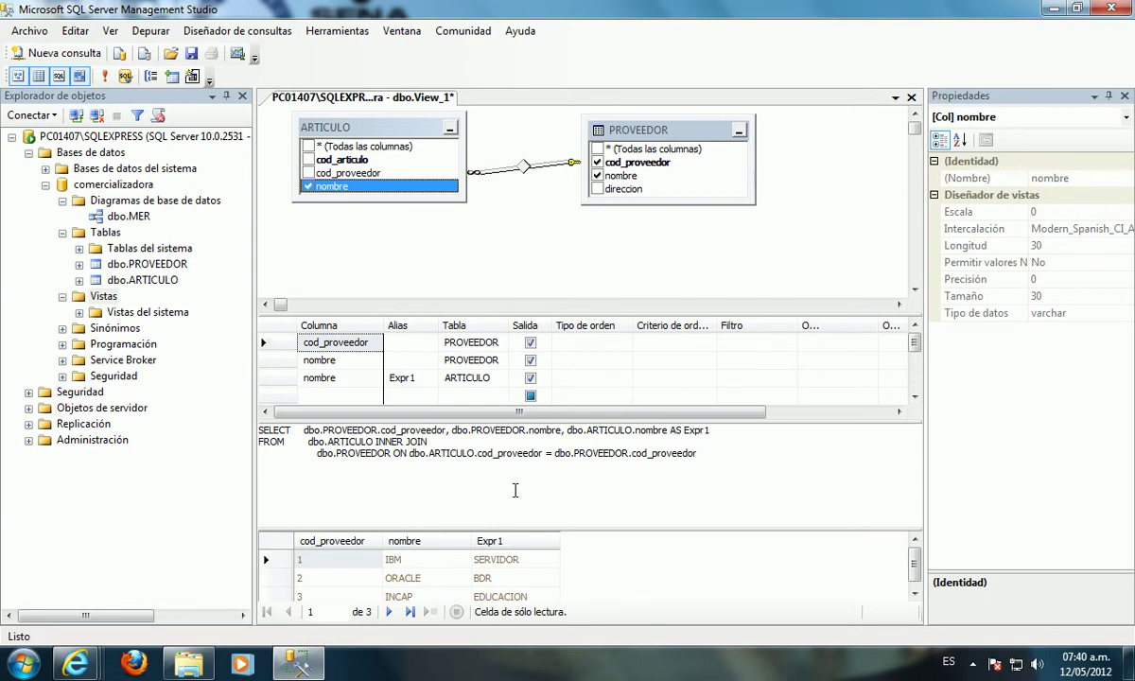
drag(915, 562, 915, 562)
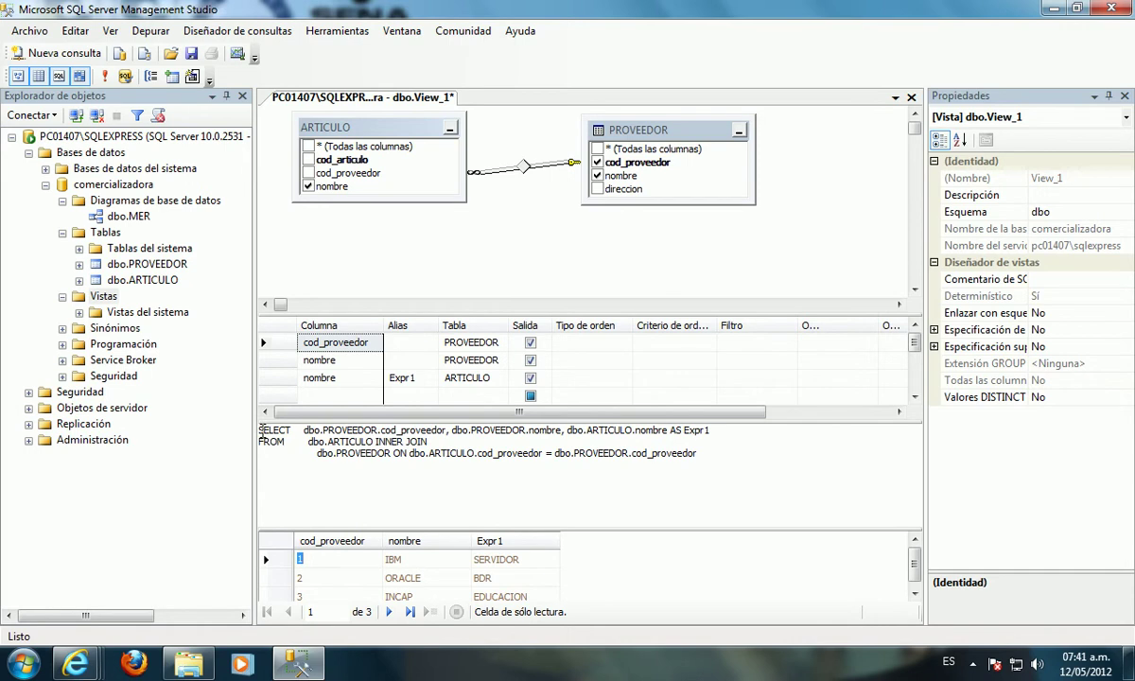
drag(259, 431, 728, 465)
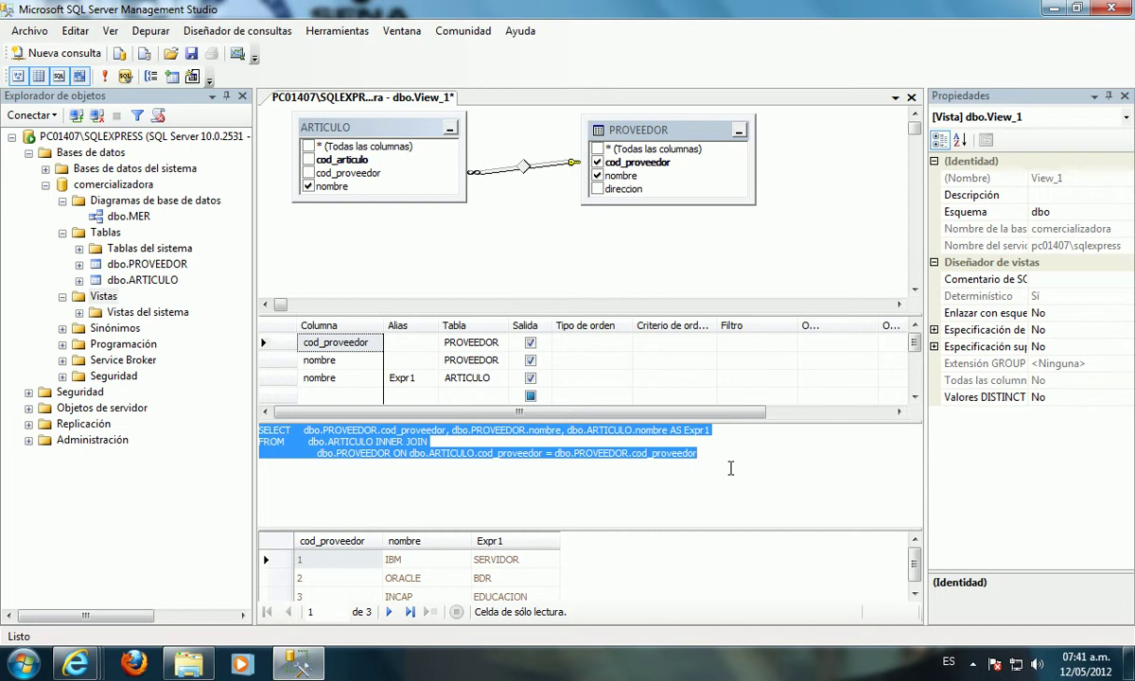
text(http://www.aulaclic.es/excel2010/index.htm)
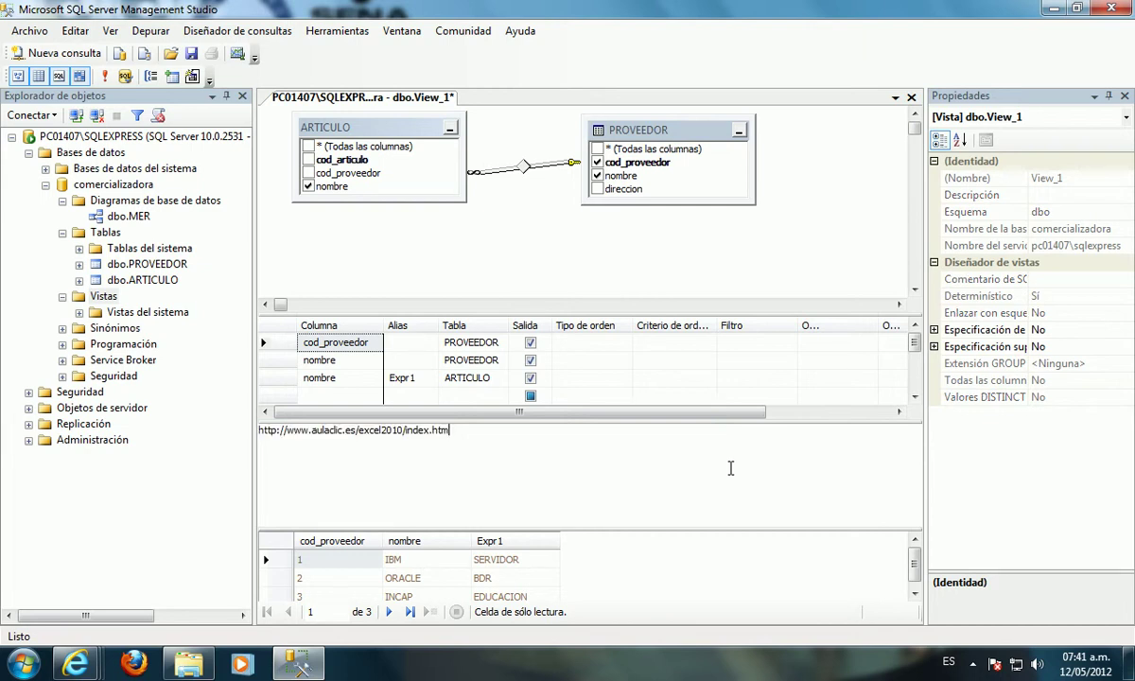
key(ctrl+z)
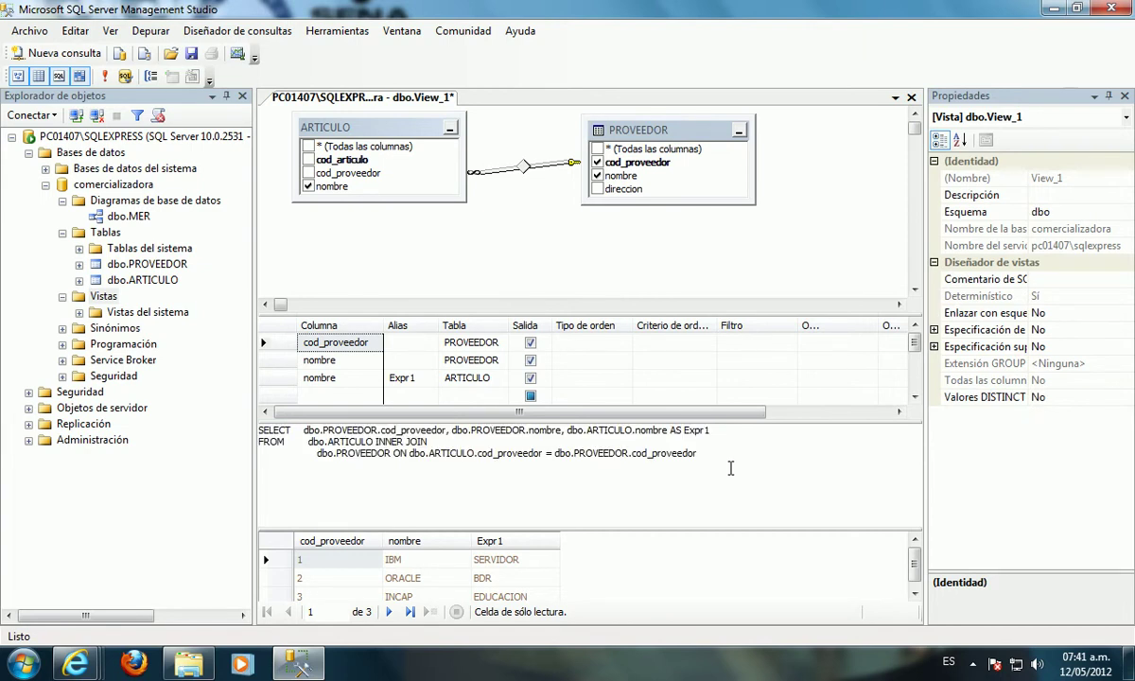
Step: Undo the web address inserted into the view's SQL statement and copy the whole statement
text(http://www.aulaclic.es/excel2010/index.htm)
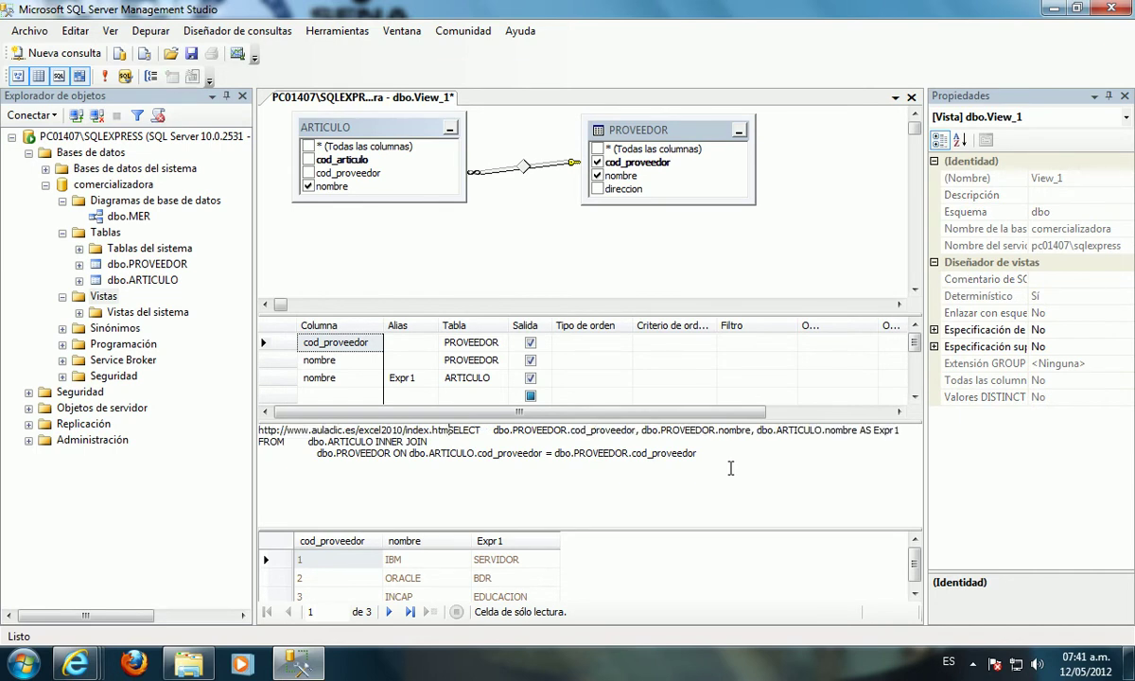
key(ctrl+z)
key(ctrl+a)
key(ctrl+c)
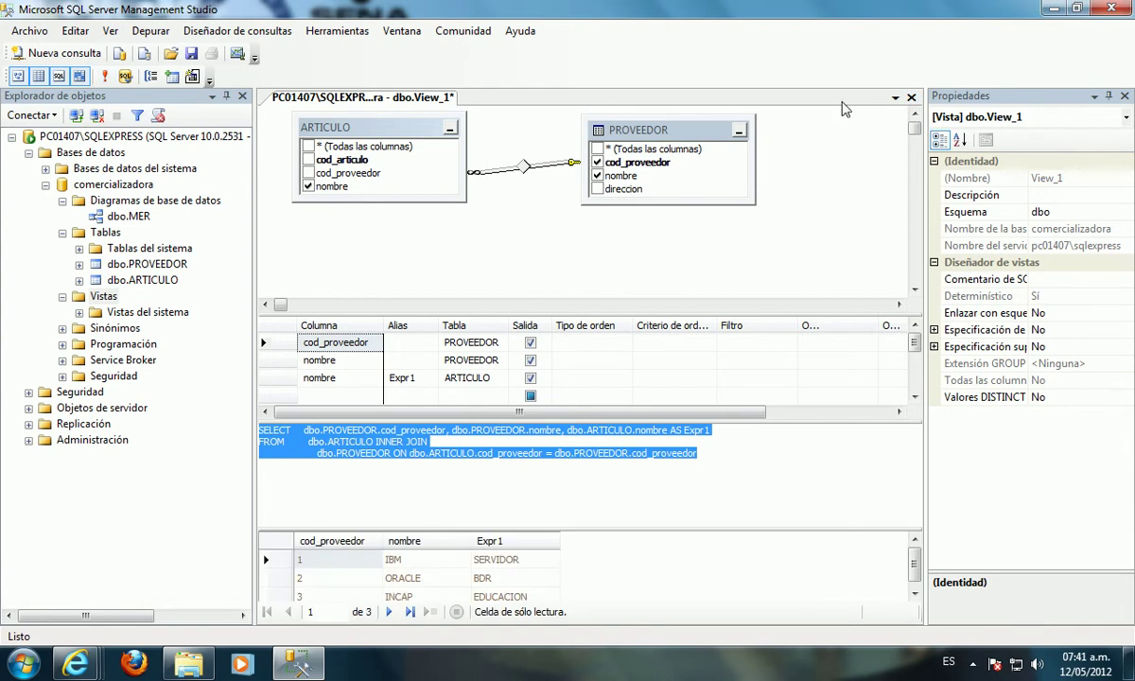
Step: Close the view designer and save the view as View_1 ARTICULO VS PROVEEDOR
click(911, 97)
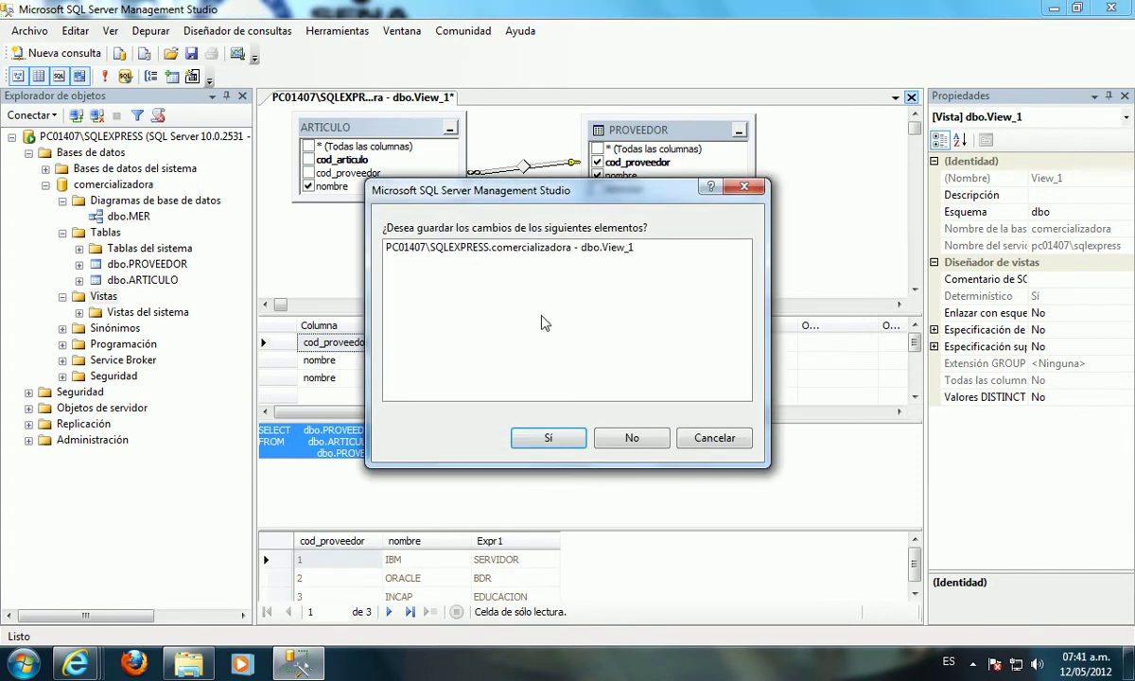
click(567, 449)
click(475, 328)
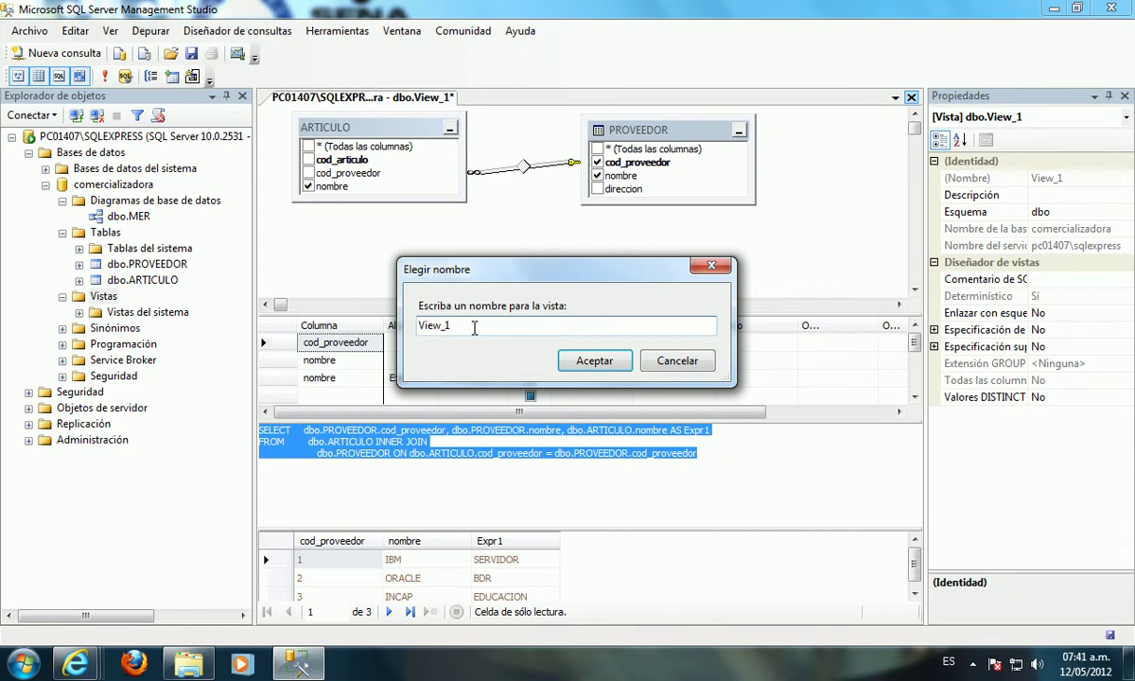
text(ARTICULO VS PROVEE)
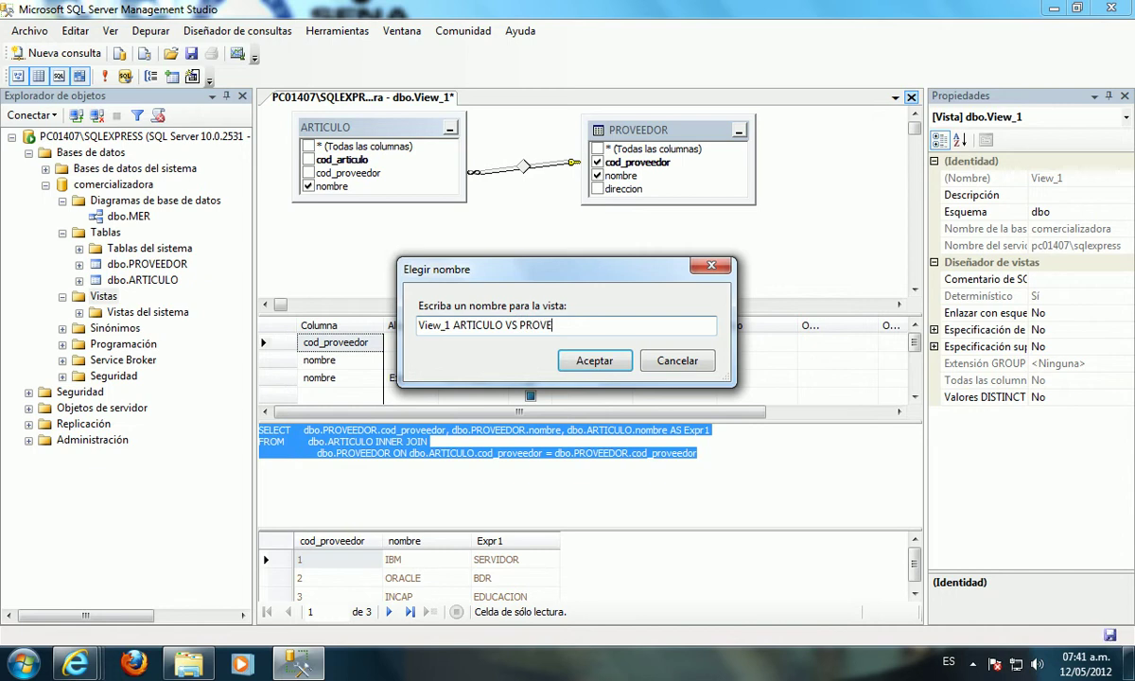
text(DOR)
click(594, 360)
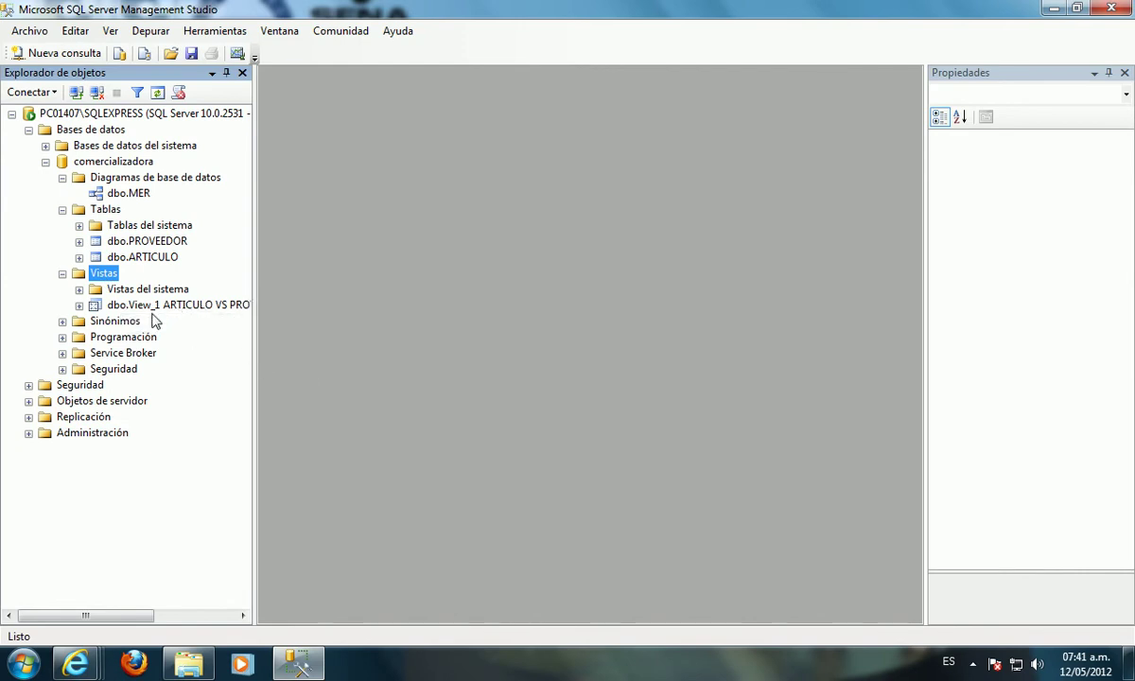
Step: Create a new query on the comercializadora database, paste the copied SELECT statement into it and execute it
right_click(126, 164)
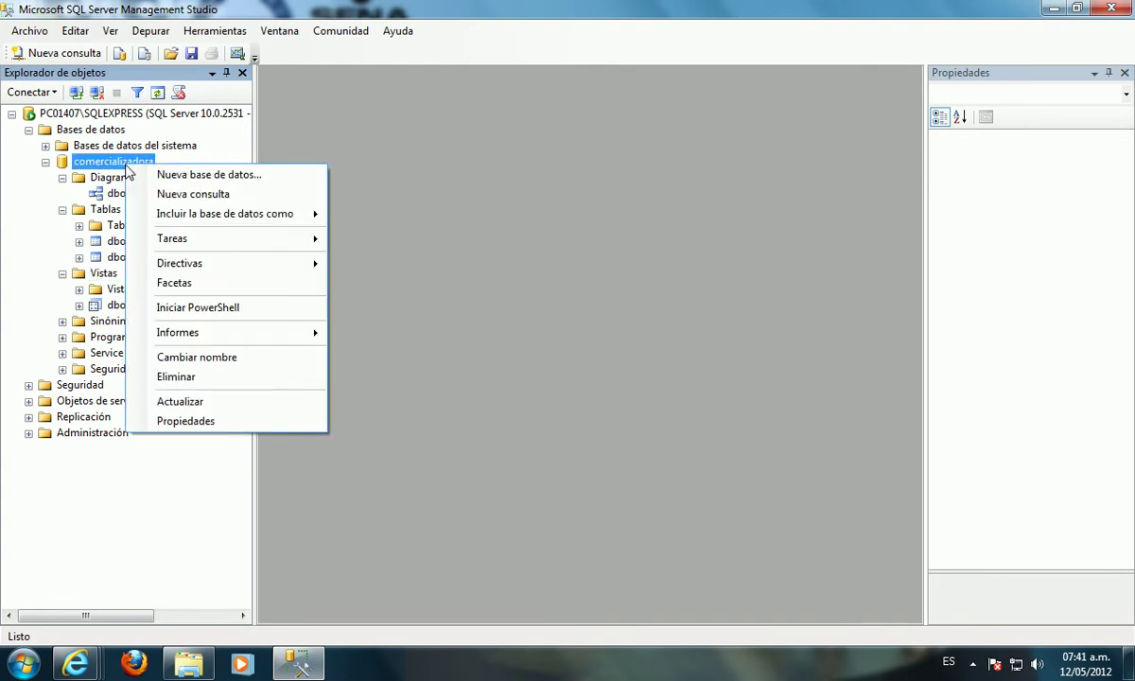
click(185, 194)
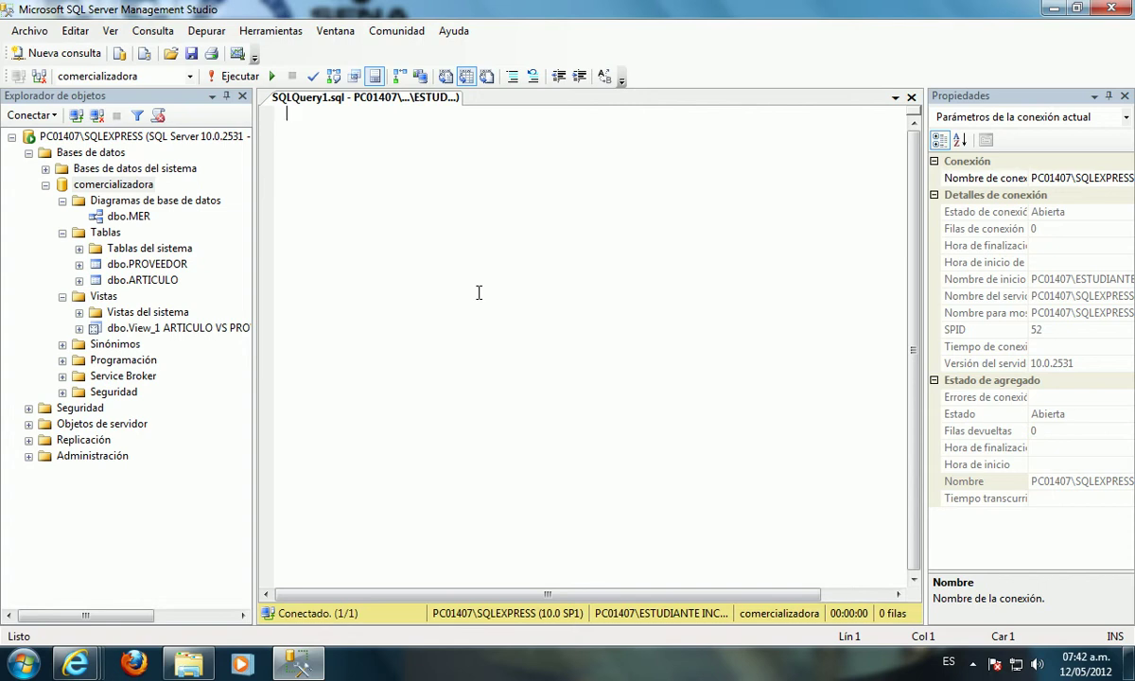
key(ctrl+v)
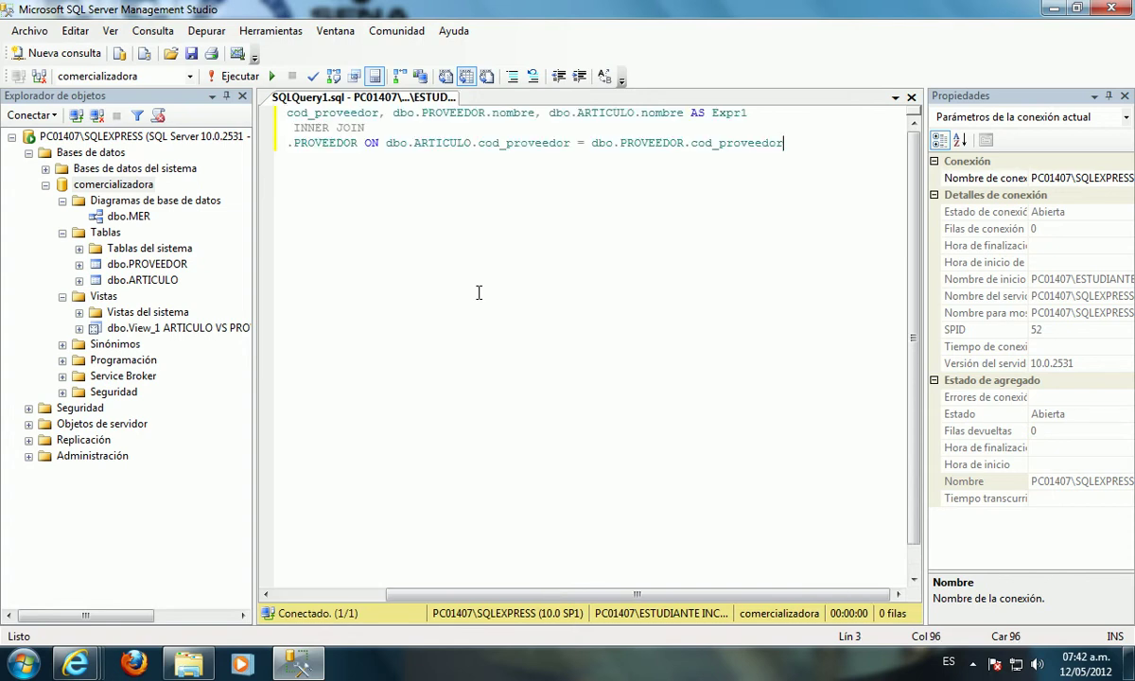
click(217, 78)
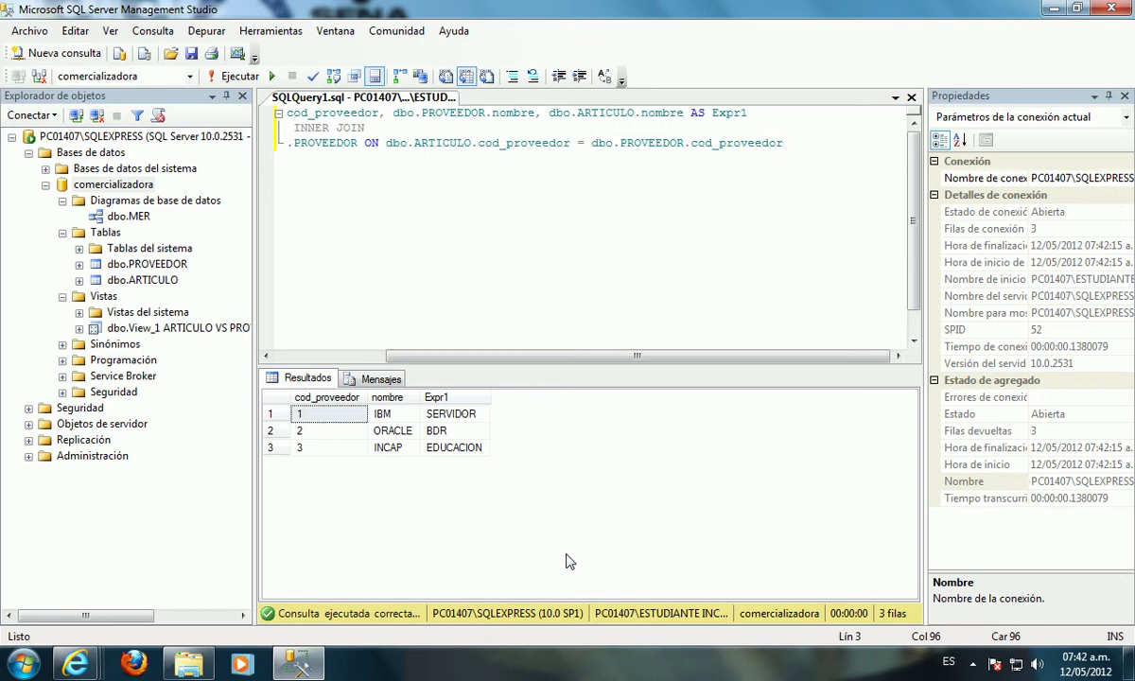
Step: Close the query and save it to the desktop as the SQL file SQLQuery1
click(911, 98)
click(544, 437)
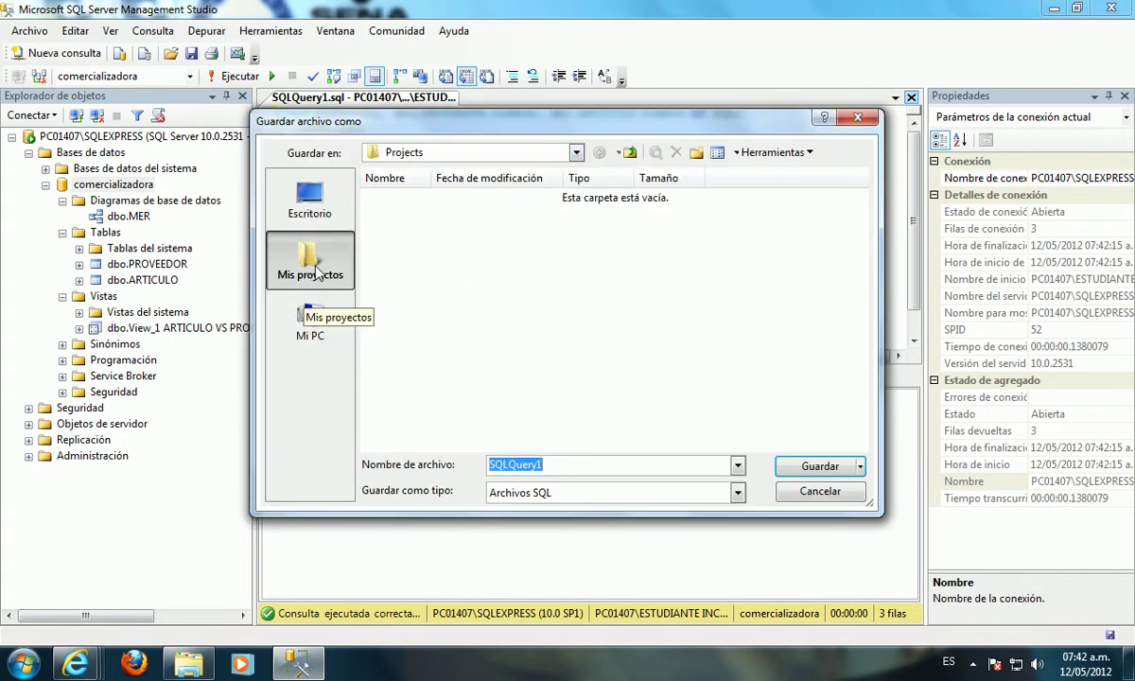
click(309, 201)
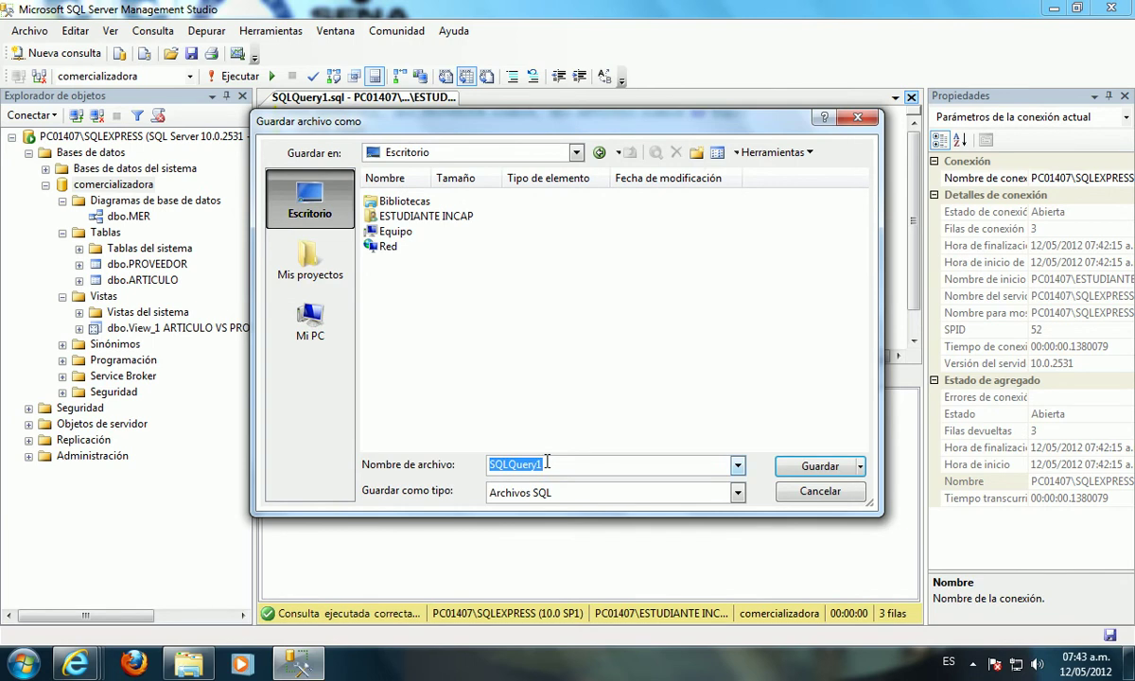
click(814, 466)
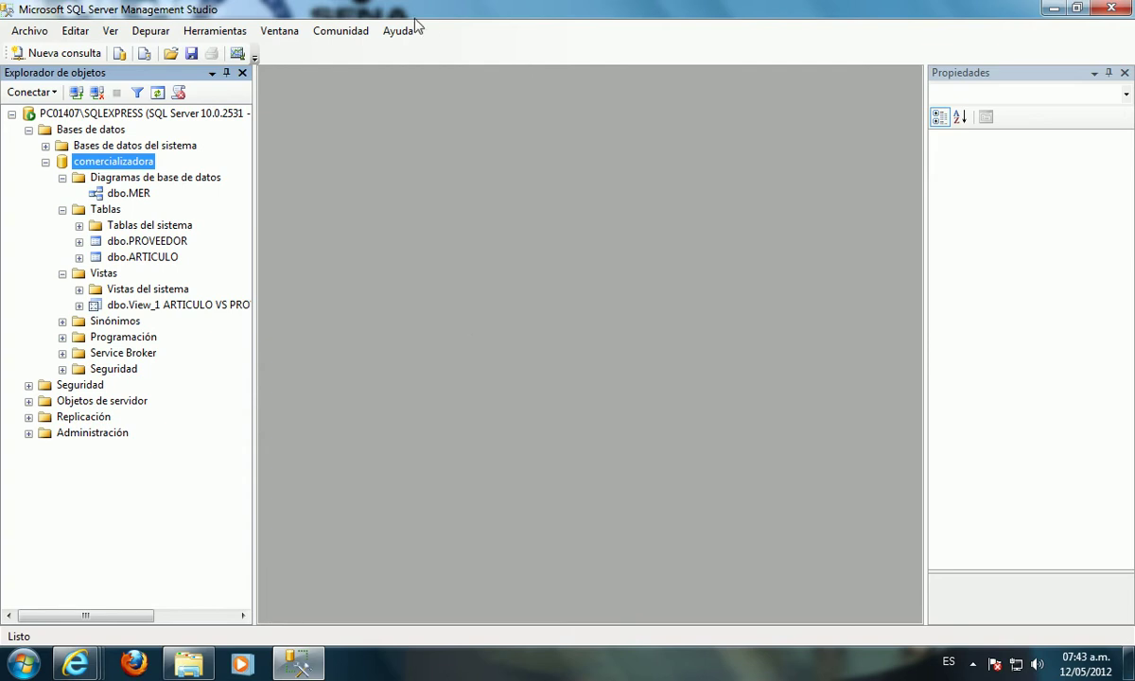
Step: Make a full backup of the comercializadora database to the default disk destination
right_click(119, 166)
mouse_move(184, 242)
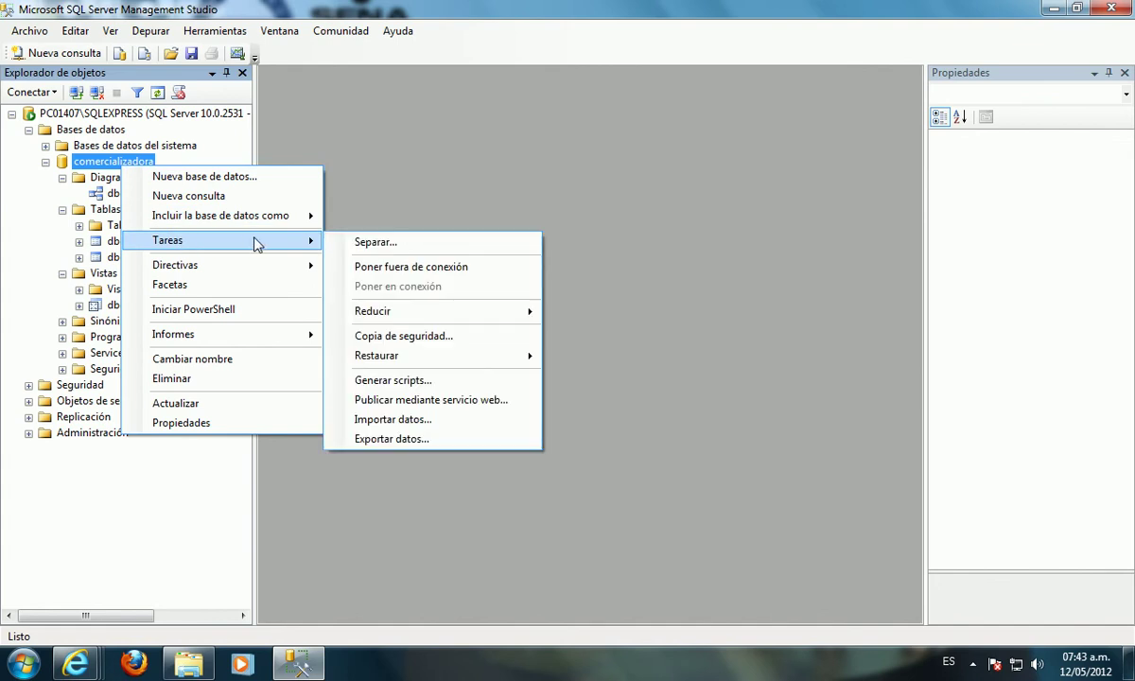
click(410, 339)
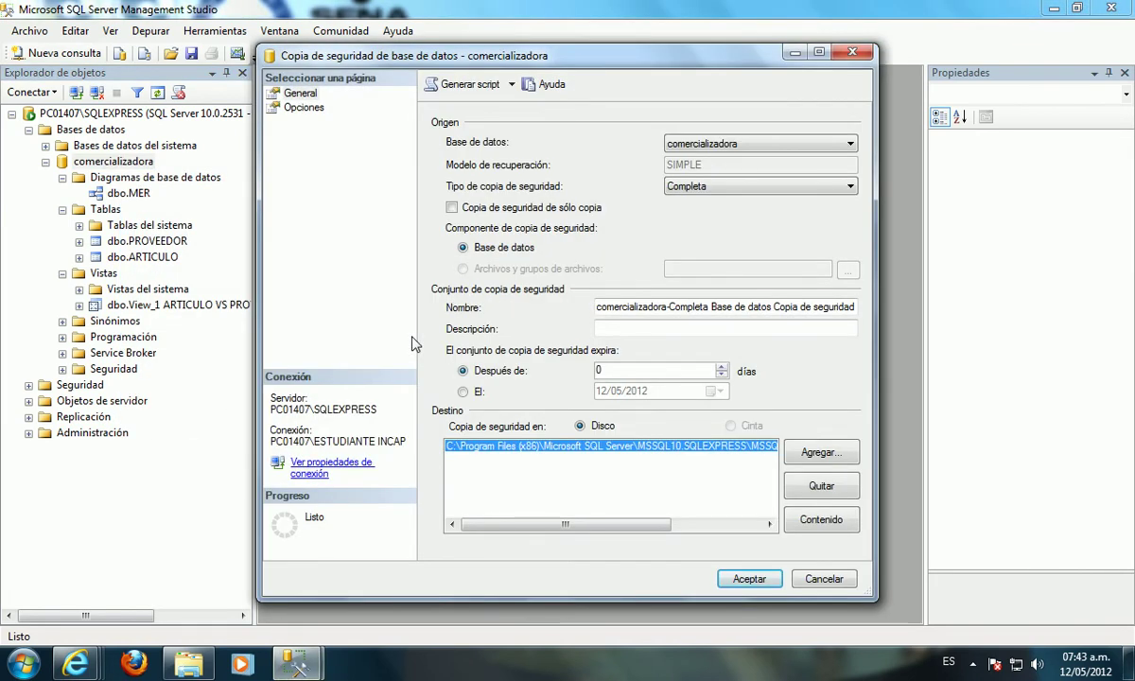
click(745, 579)
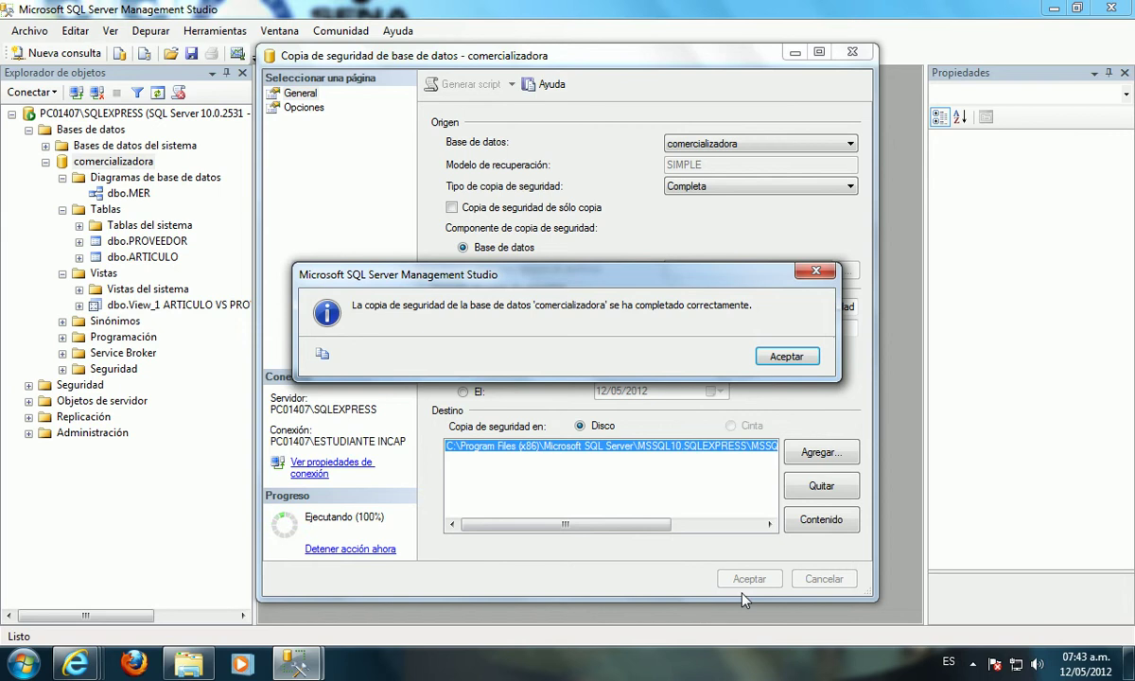
click(782, 357)
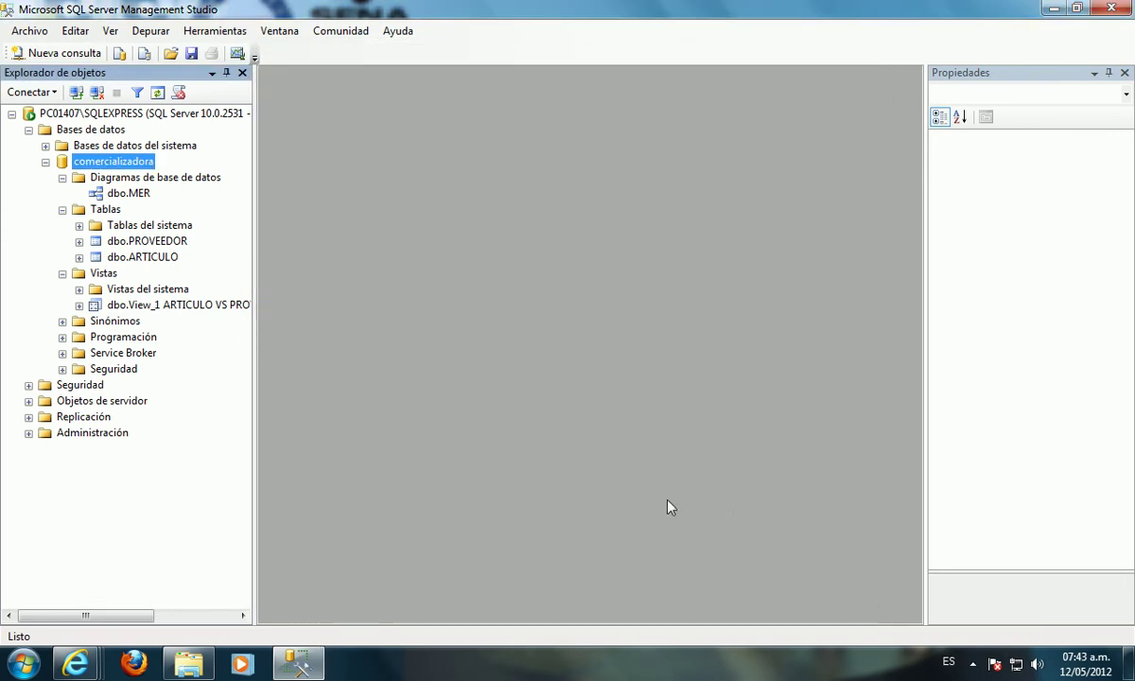
Step: Close SQL Server Management Studio and move the SQLQuery1 file away from the other desktop icons
click(1109, 11)
drag(43, 352, 375, 149)
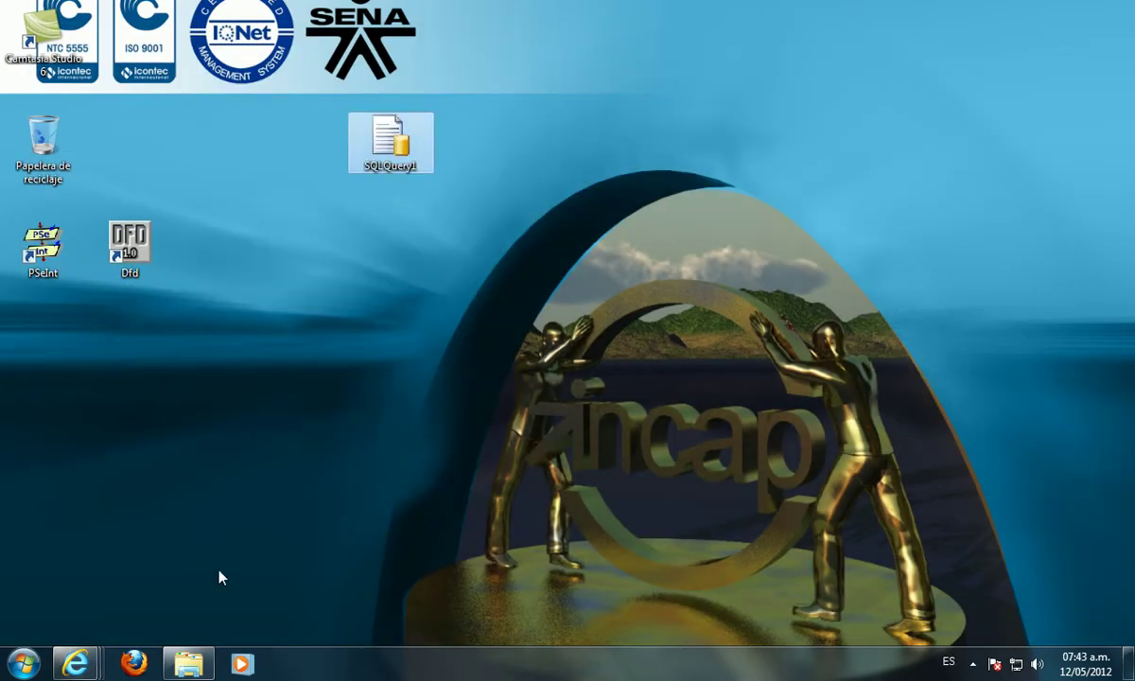
Step: In Windows Explorer, open the folder C:\Archivos de programa (x86)\Microsoft SQL Server\MSSQL10.SQLEXPRESS\MSSQL\Backup
click(188, 665)
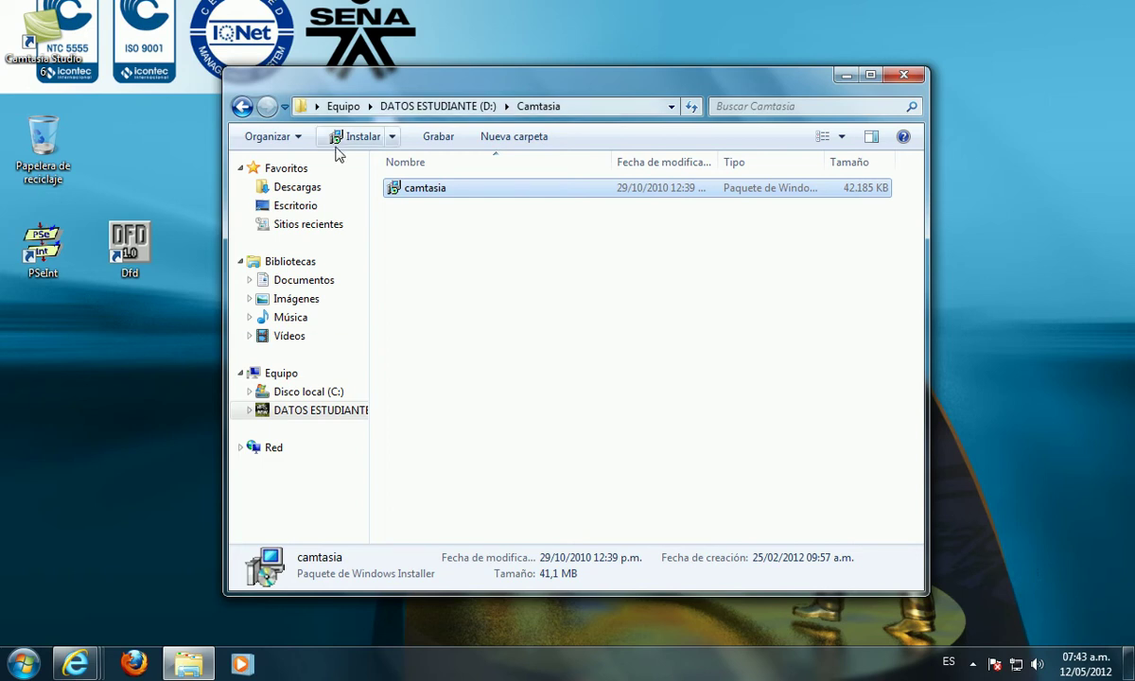
click(297, 393)
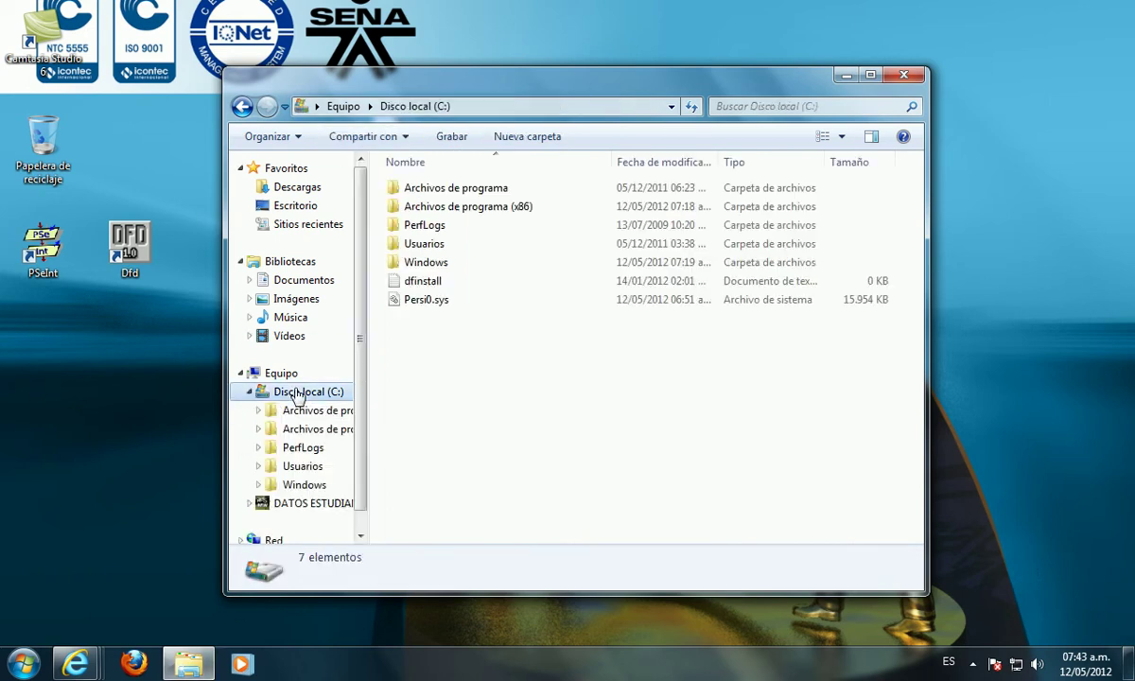
double_click(506, 208)
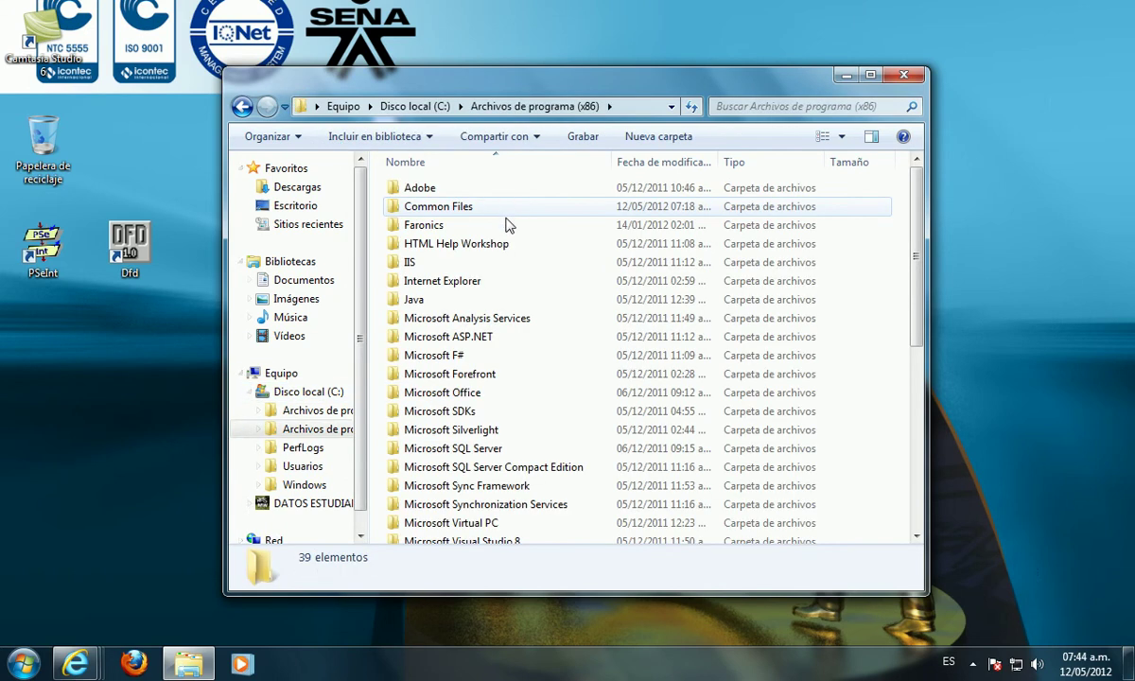
double_click(471, 450)
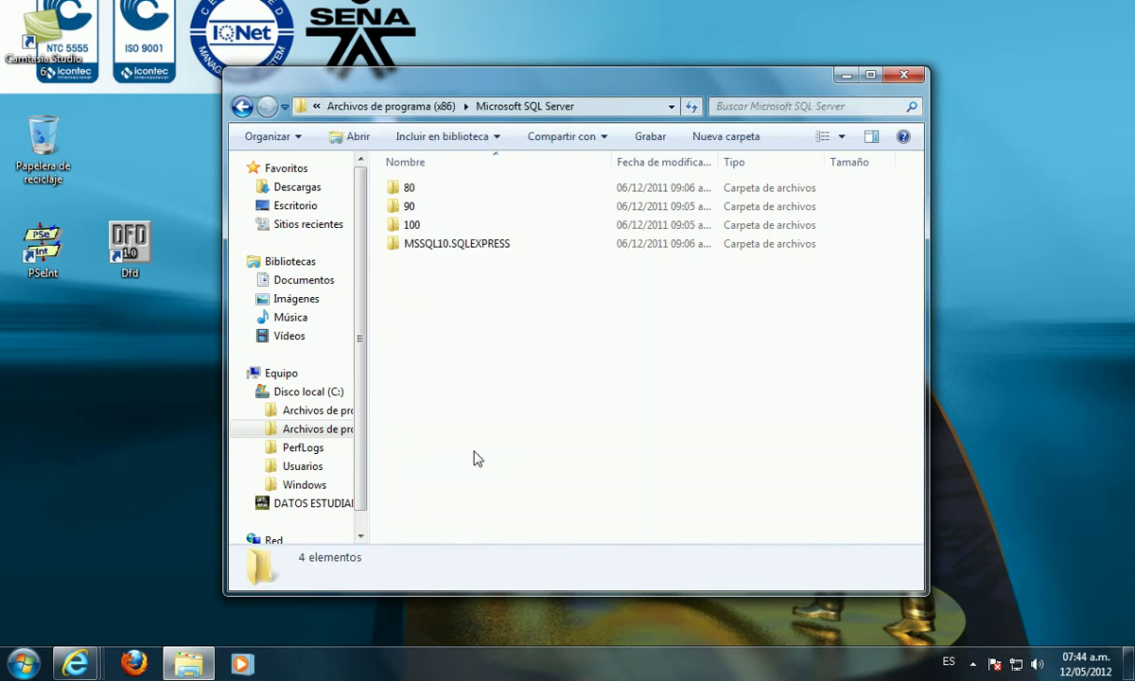
double_click(452, 245)
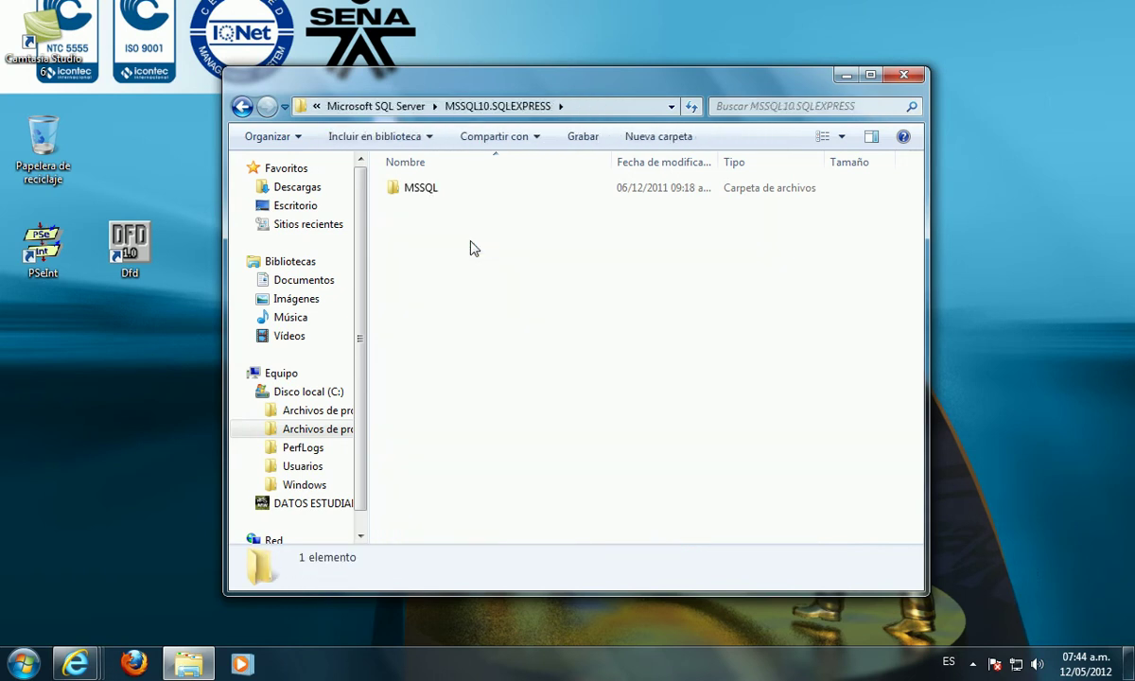
double_click(417, 189)
double_click(422, 189)
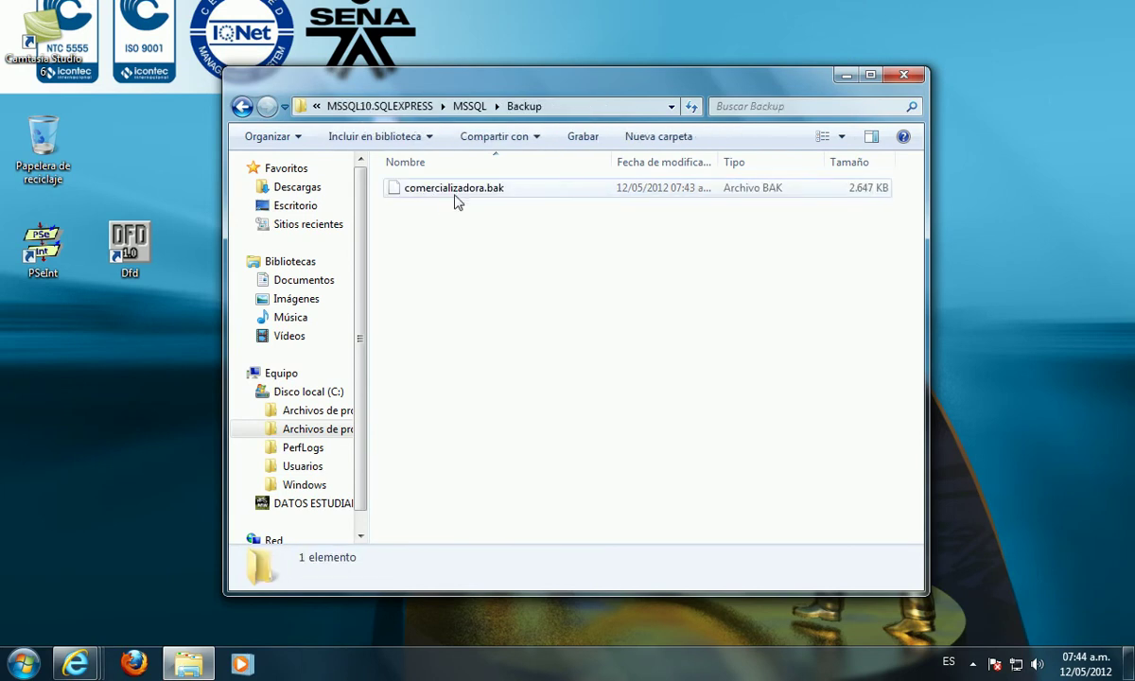
Step: Copy comercializadora.bak from the Backup folder to the desktop and close the folder window
click(454, 191)
right_click(456, 195)
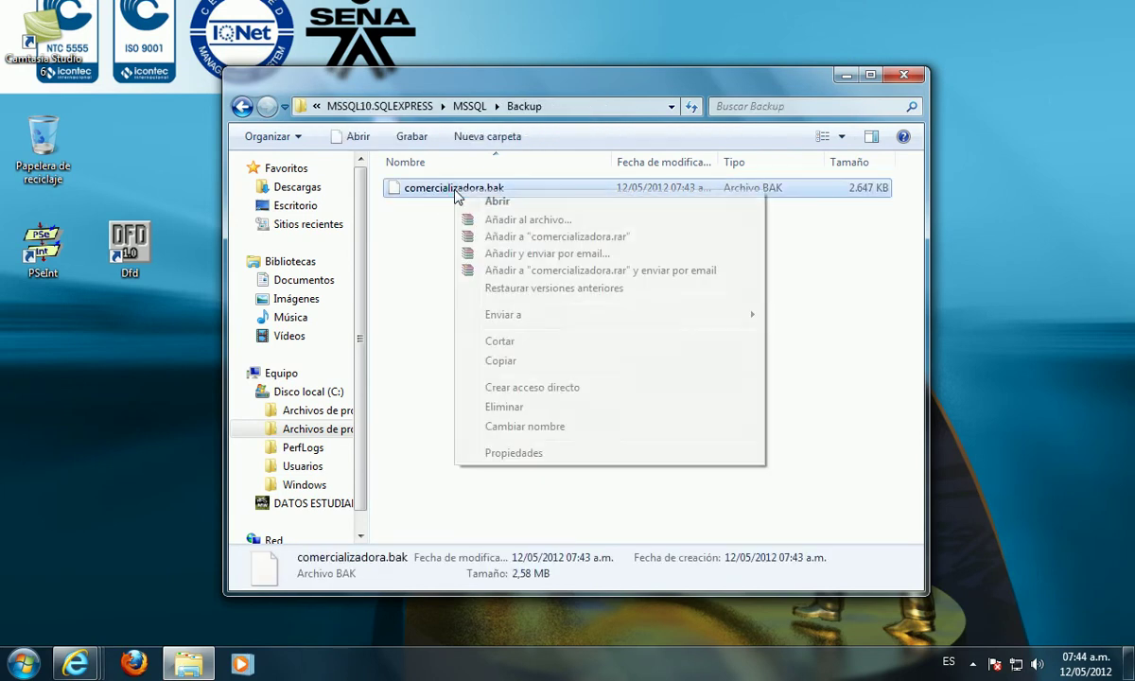
click(501, 361)
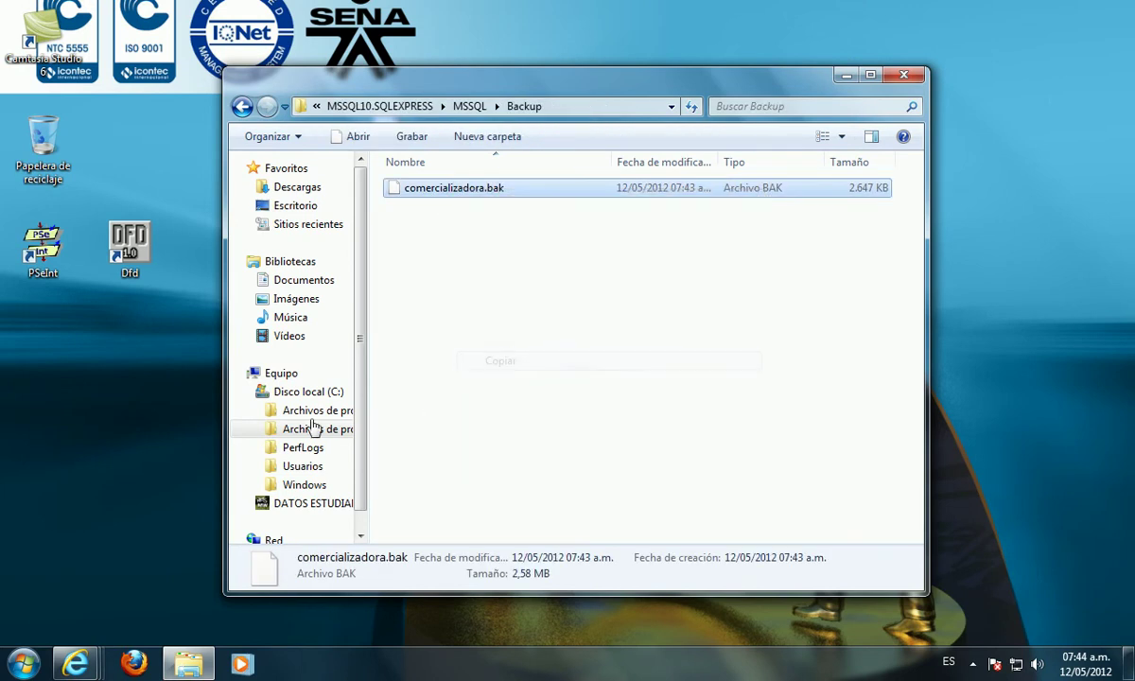
right_click(121, 356)
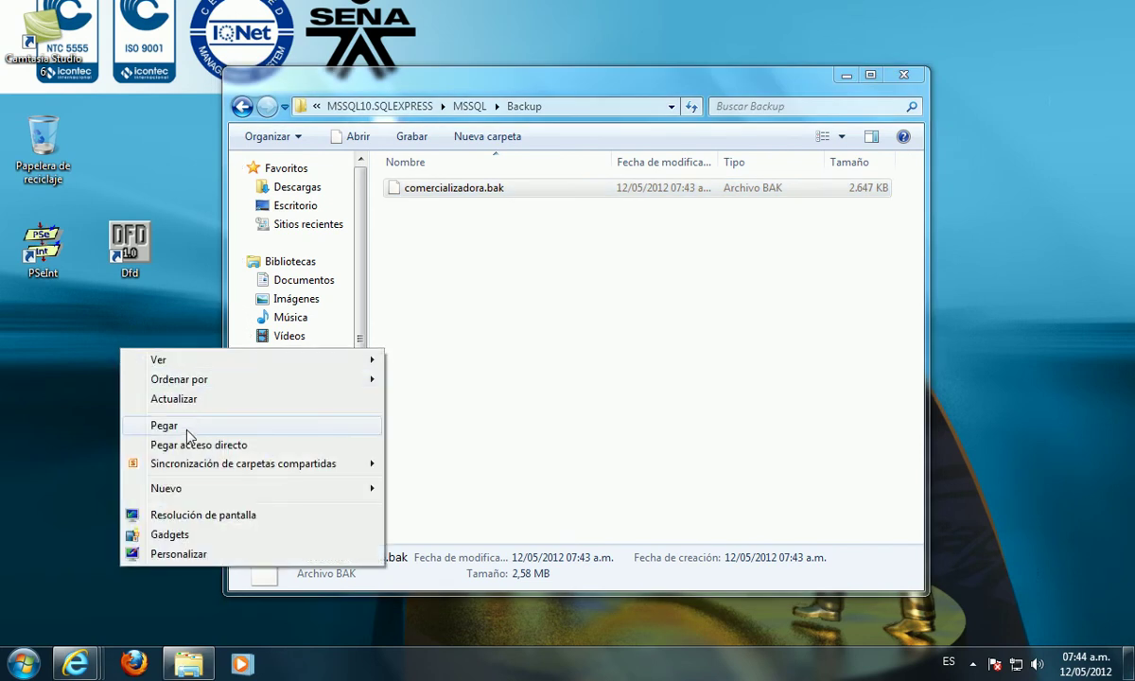
click(185, 428)
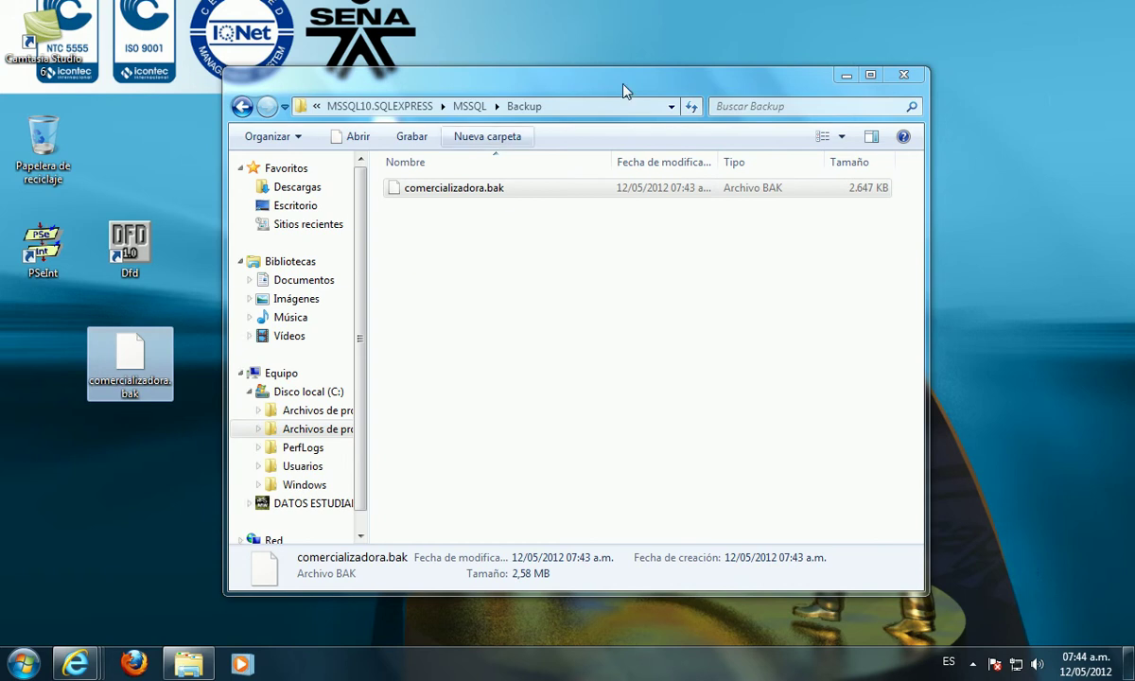
click(902, 76)
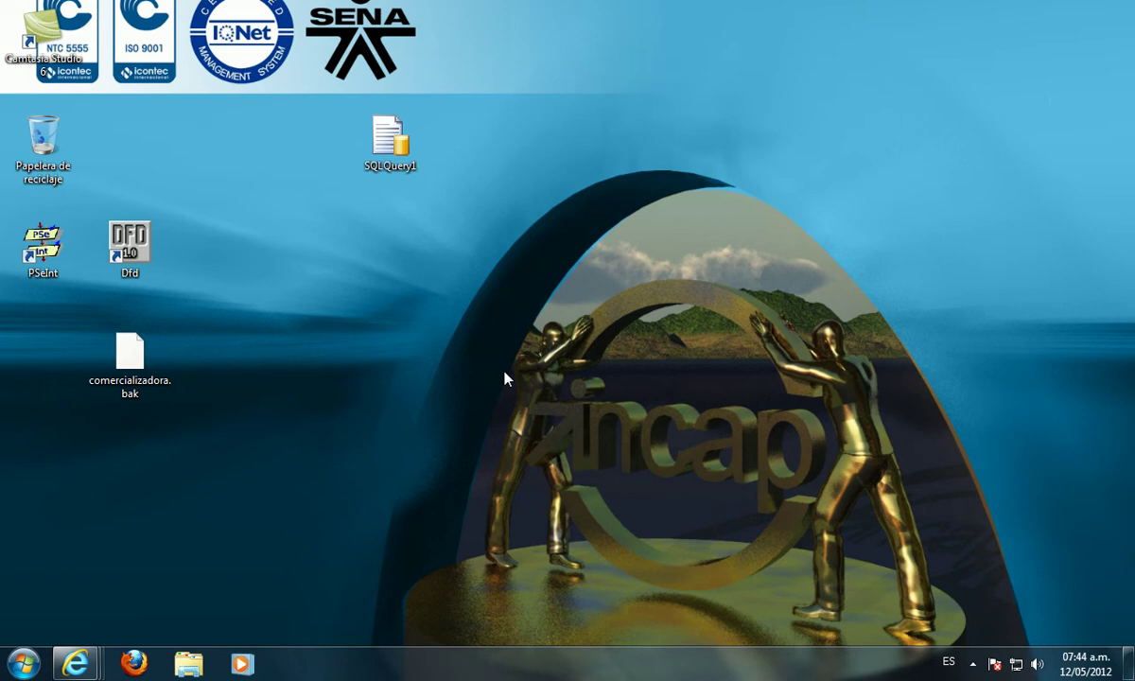
click(24, 662)
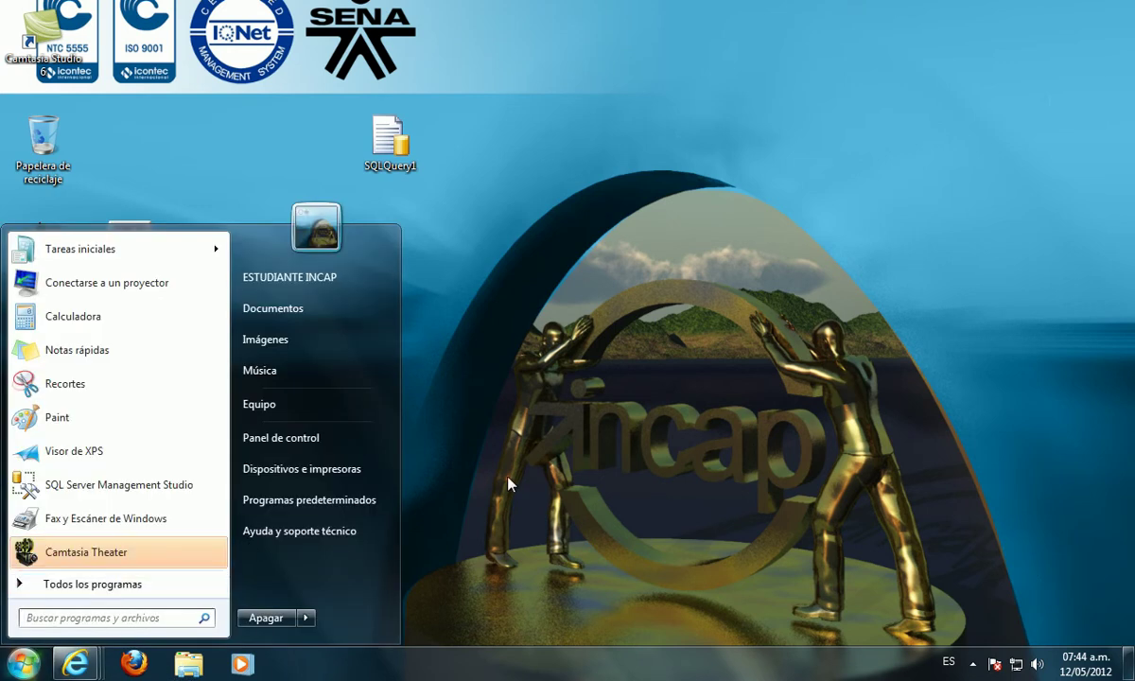
click(539, 472)
Step: In Windows Explorer, locate comercializadora.bak in C:\Archivos de programa (x86)\Microsoft SQL Server\MSSQL10.SQLEXPRESS\MSSQL\Backup and close the folder window
click(188, 664)
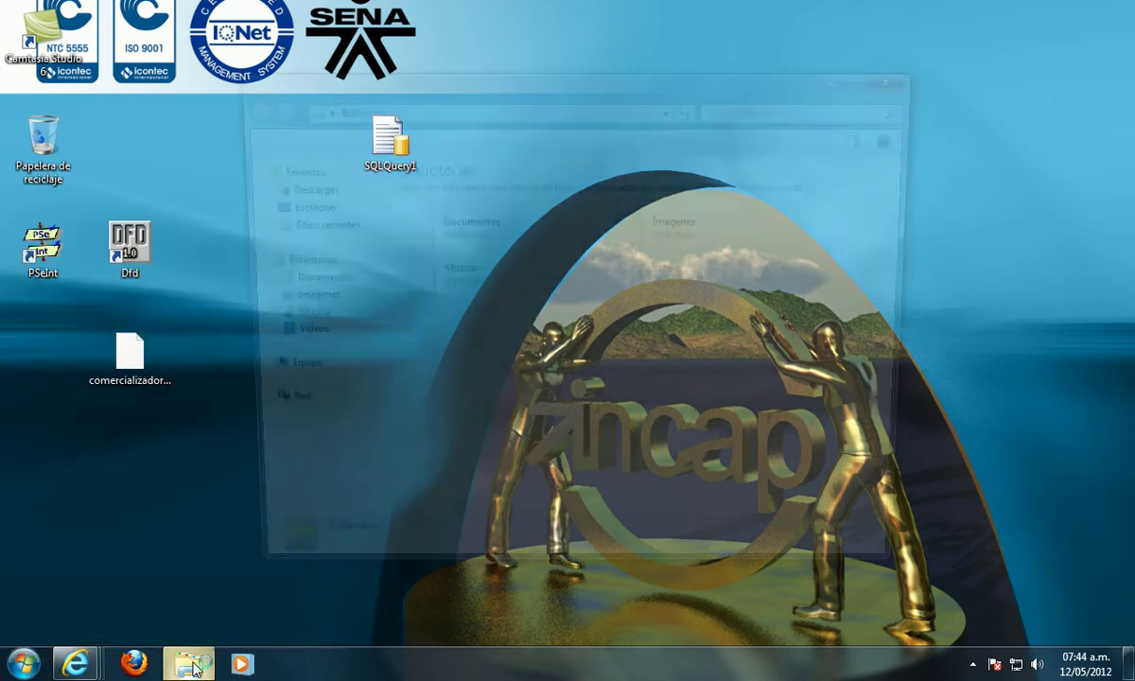
click(326, 391)
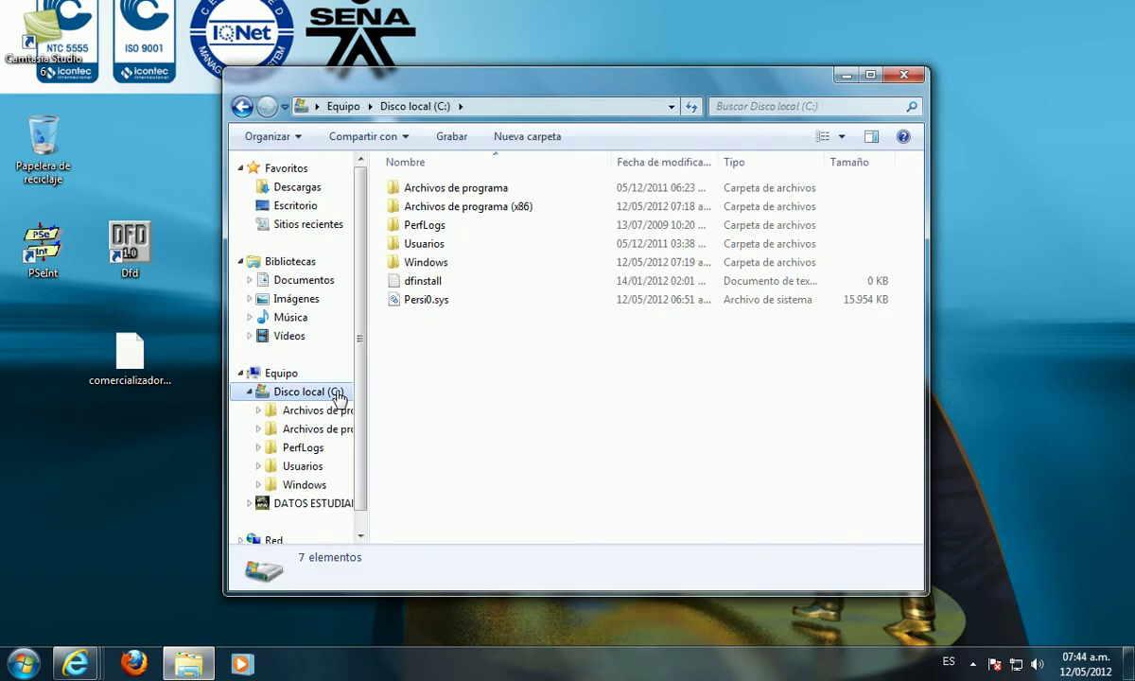
double_click(476, 208)
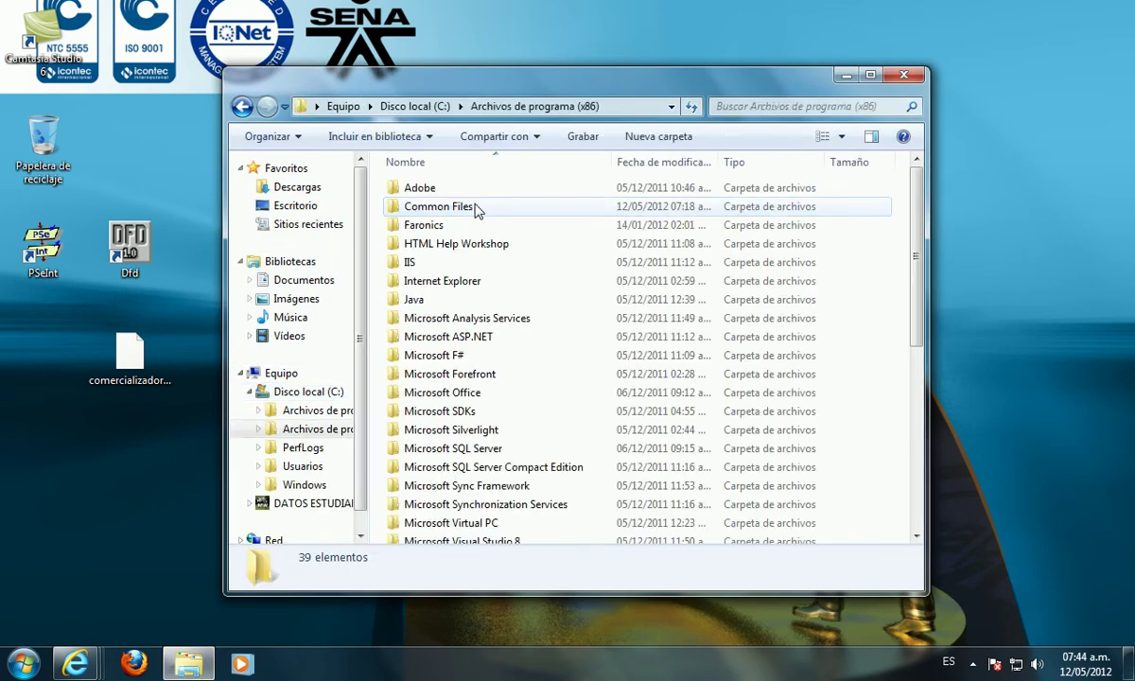
double_click(473, 449)
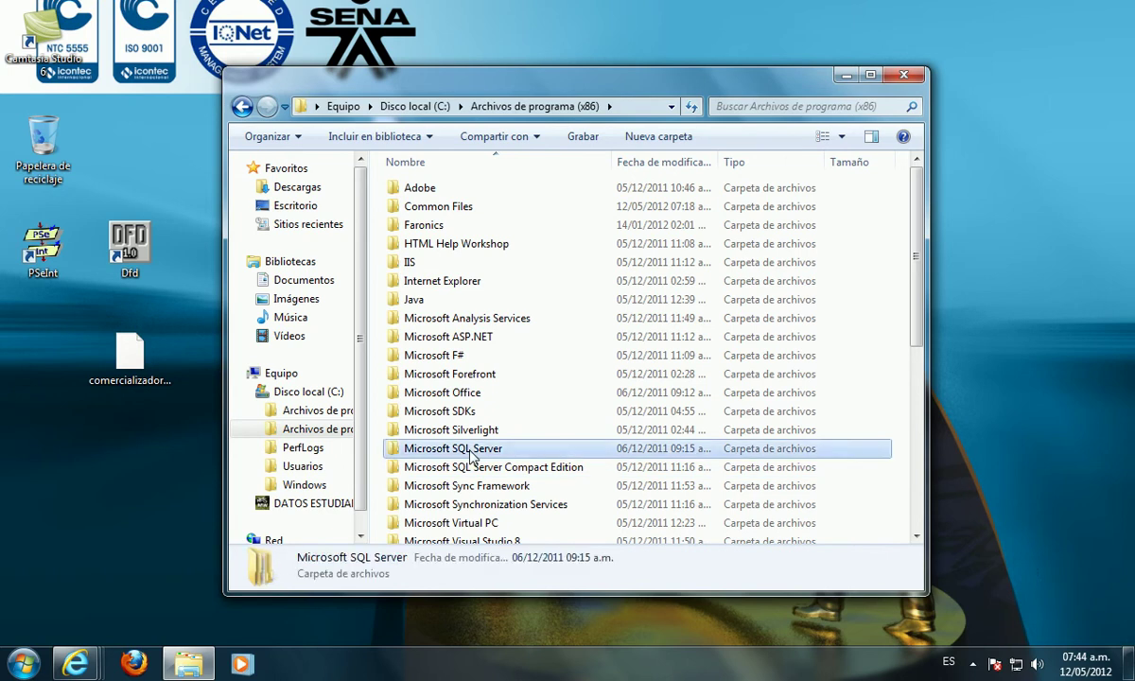
double_click(455, 246)
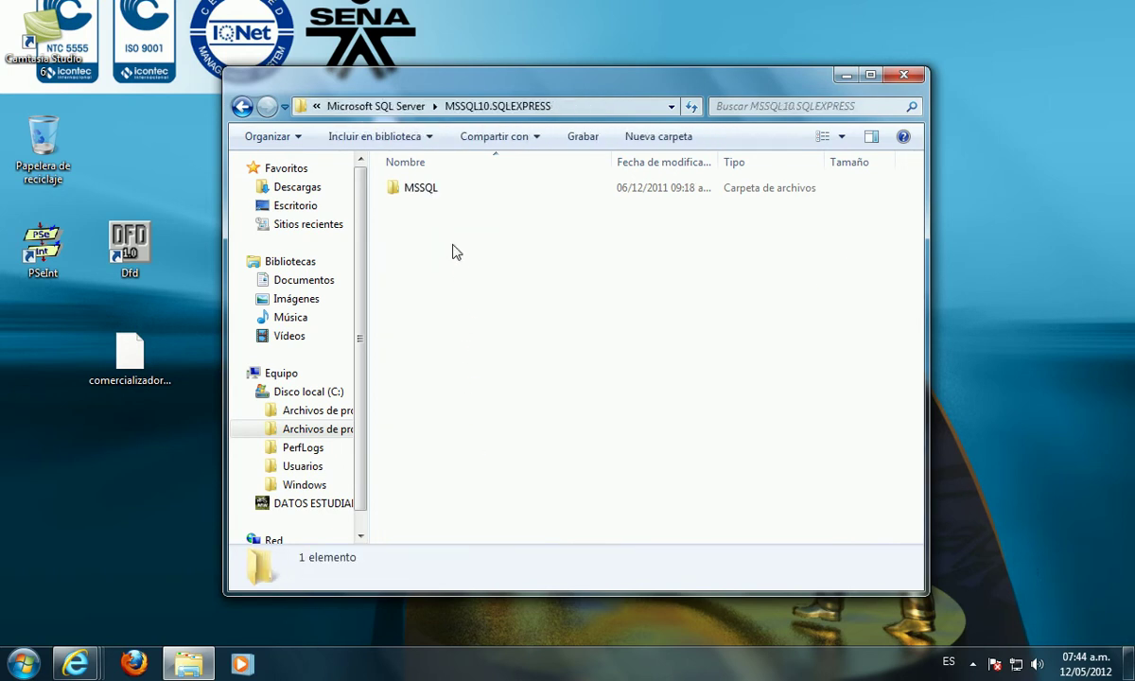
double_click(422, 189)
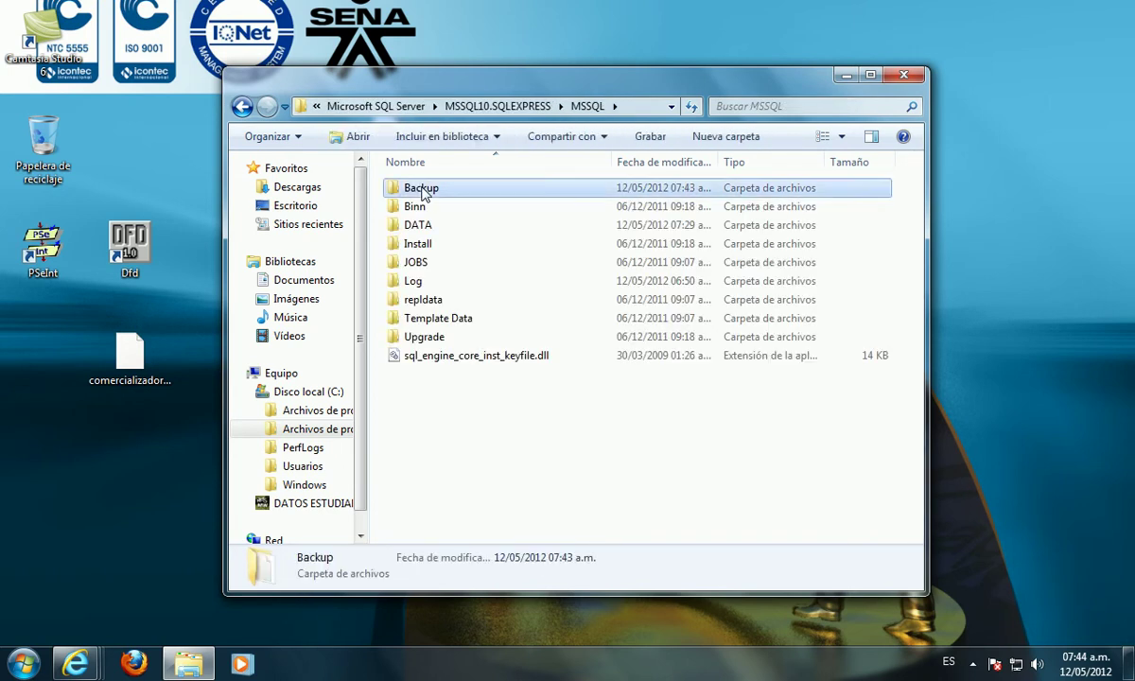
double_click(423, 189)
mouse_move(142, 364)
mouse_down()
mouse_move(385, 232)
mouse_move(437, 190)
mouse_move(420, 253)
mouse_move(172, 396)
mouse_move(151, 376)
mouse_up()
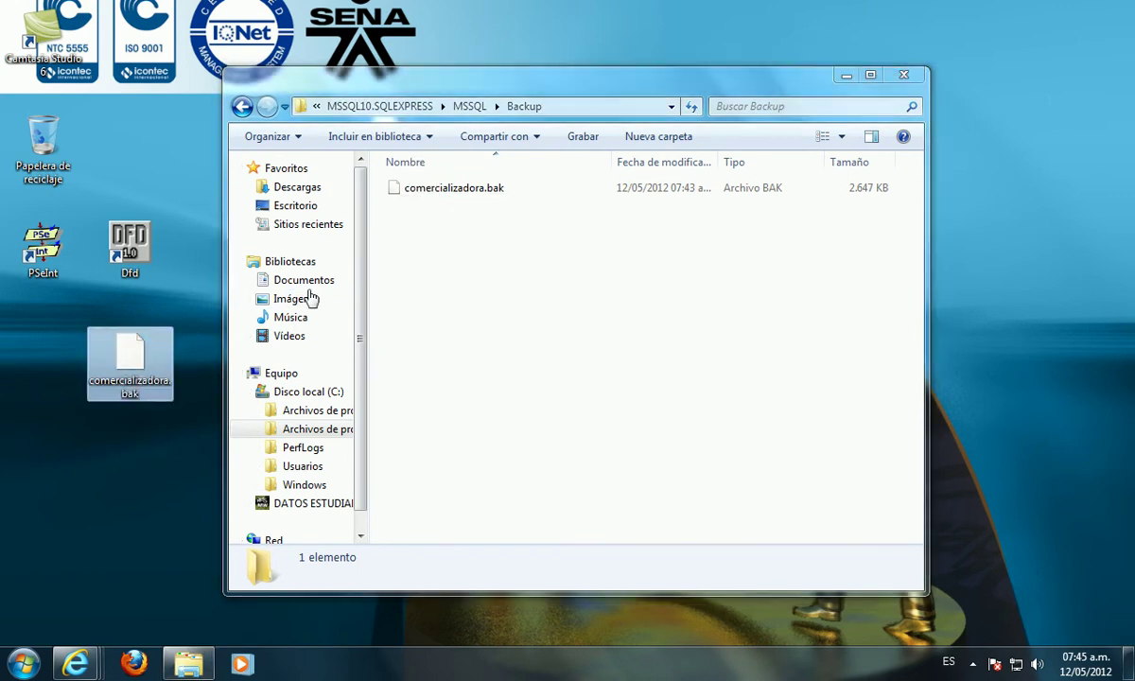
click(436, 189)
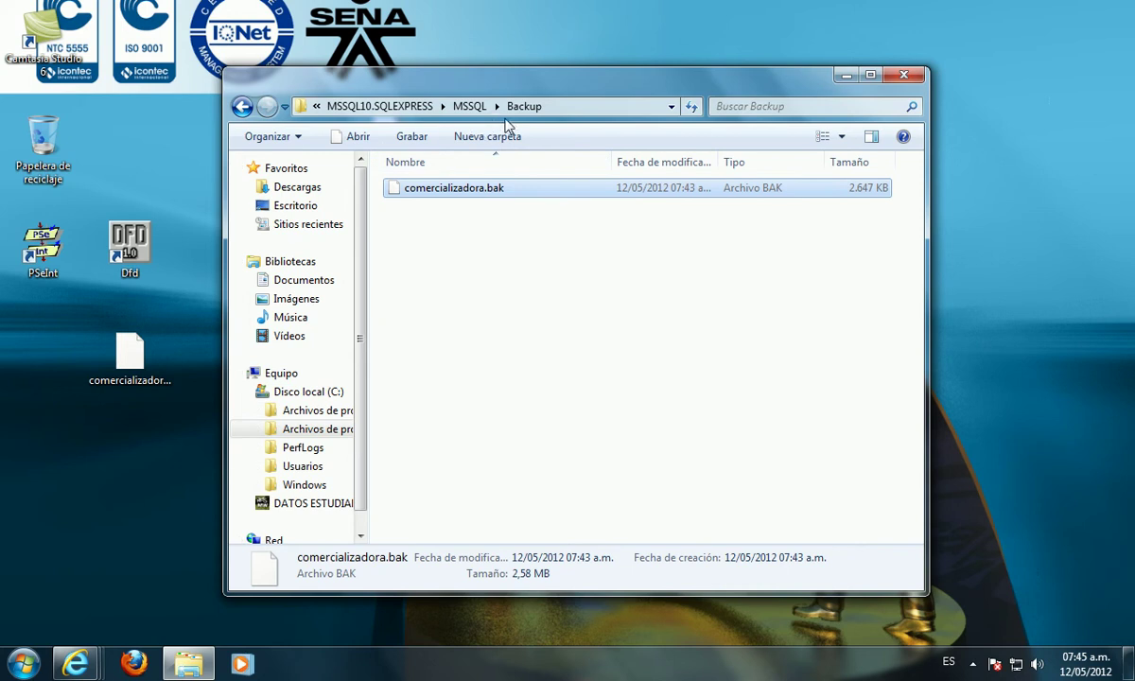
click(903, 75)
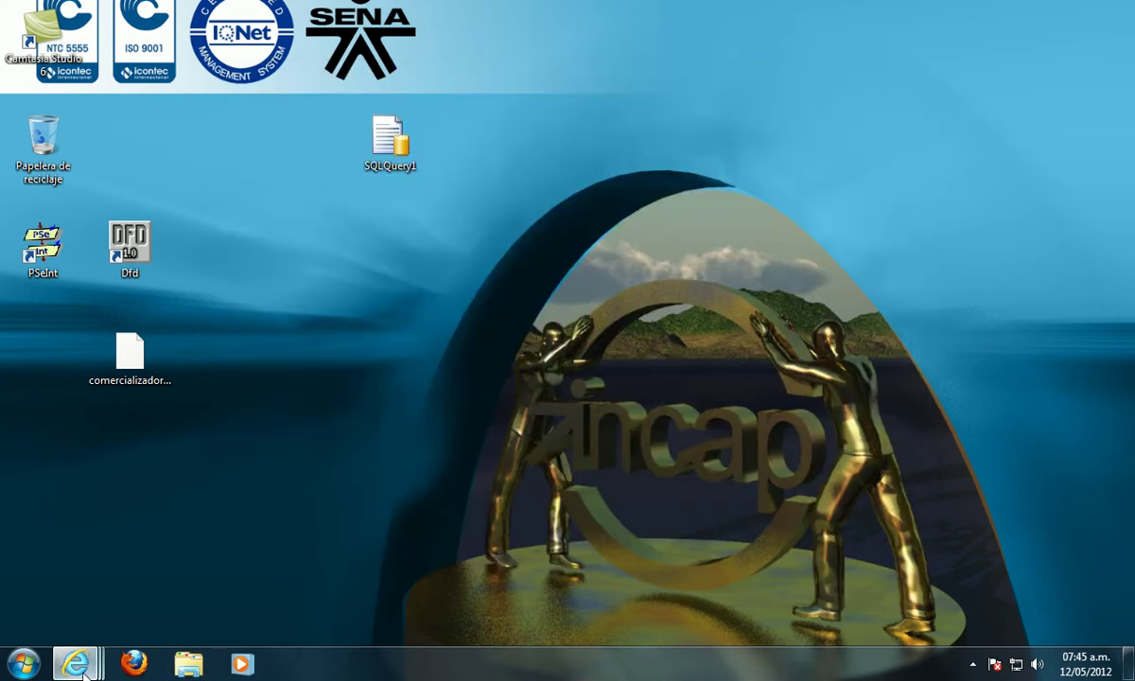
Step: Launch SQL Server Management Studio from the Microsoft SQL Server 2008 program group
key(super)
click(101, 591)
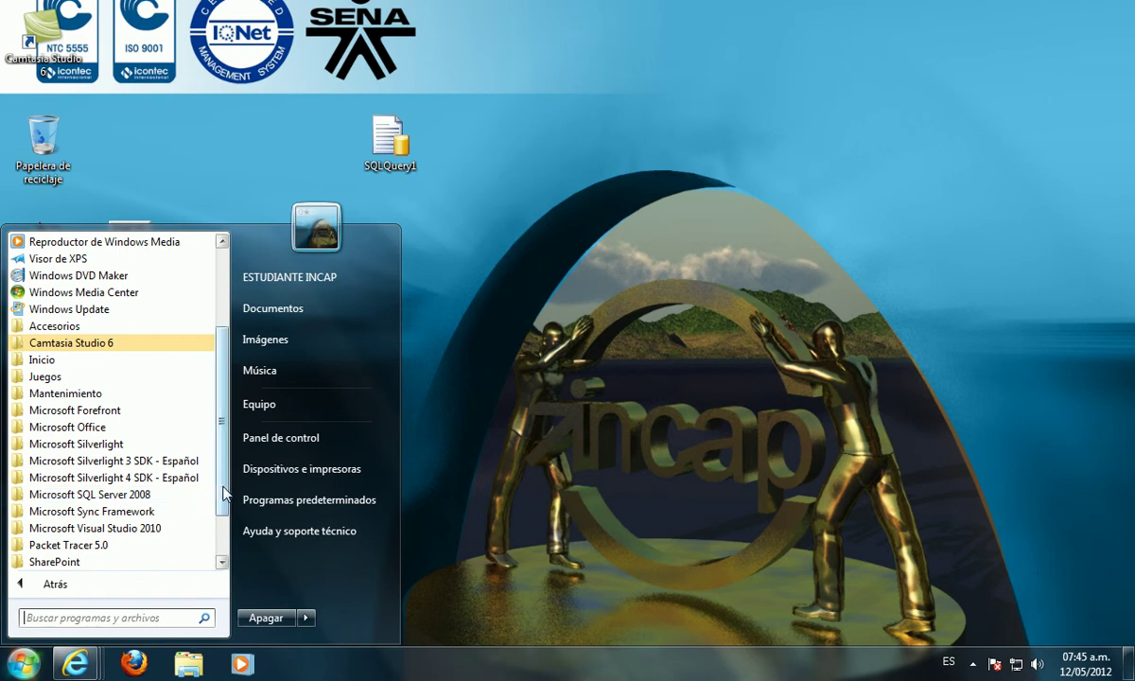
drag(221, 493, 223, 511)
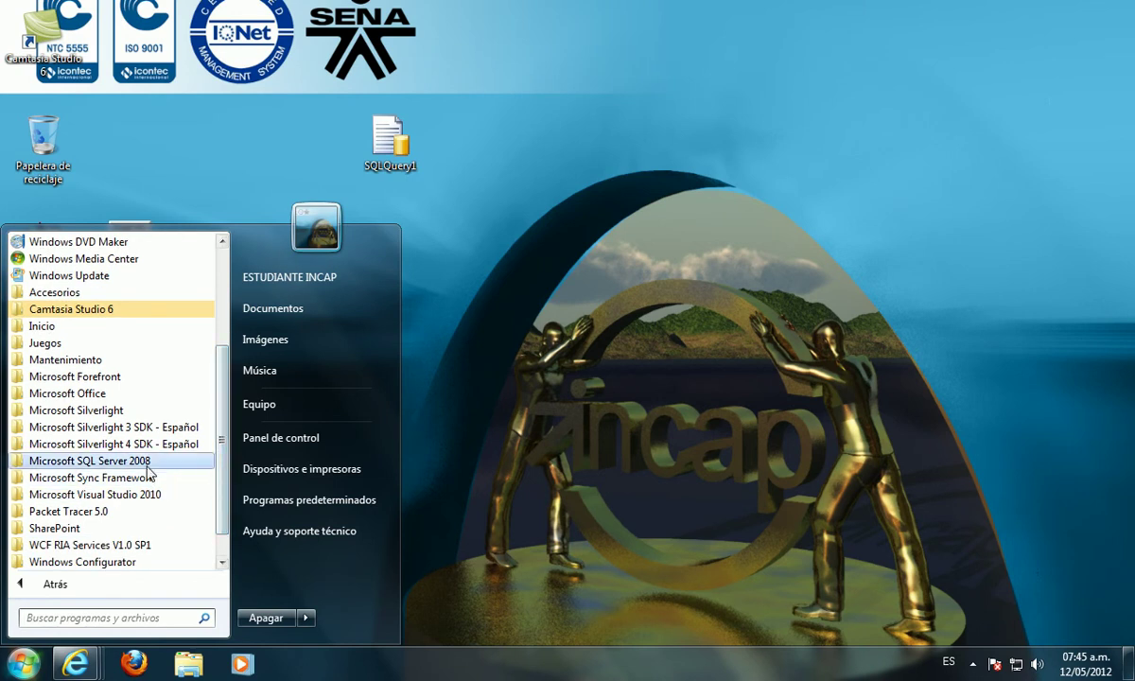
click(142, 461)
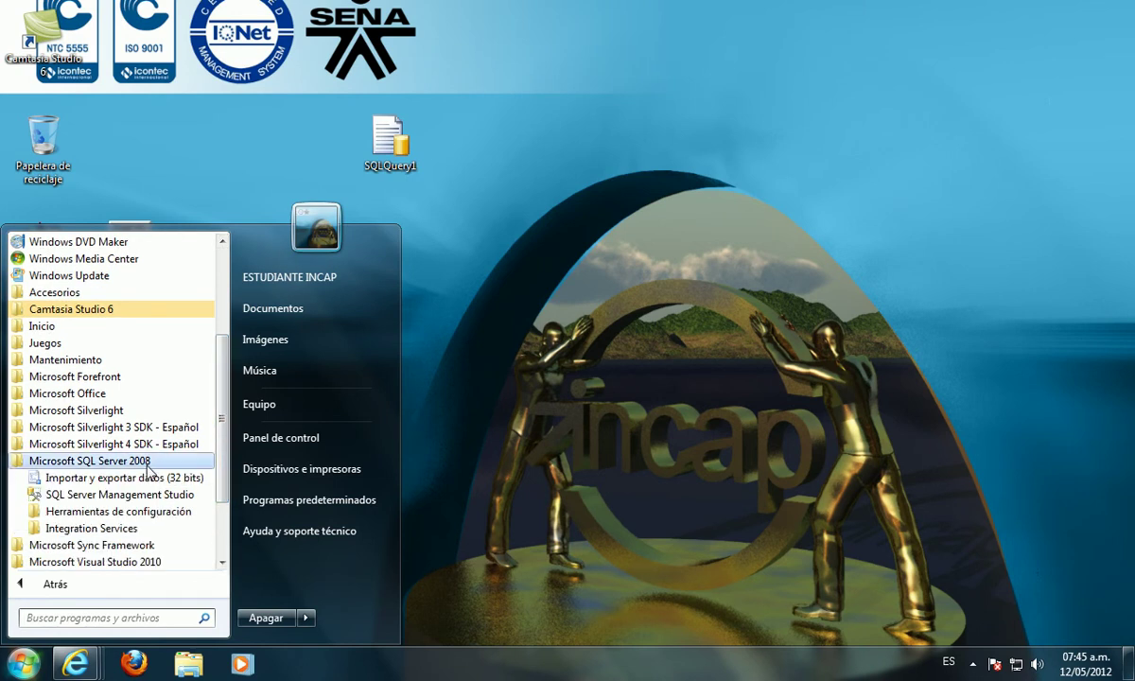
click(121, 495)
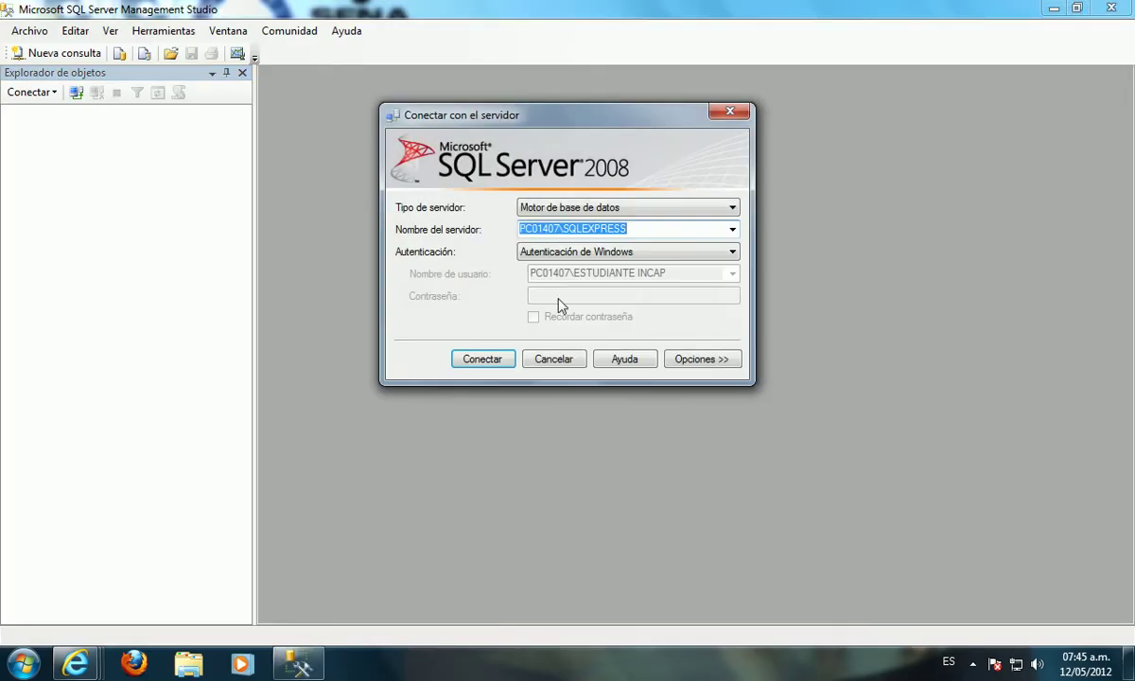
Step: Browse the local database engine servers for PC01407\SQLEXPRESS and connect to it with Windows authentication
click(732, 231)
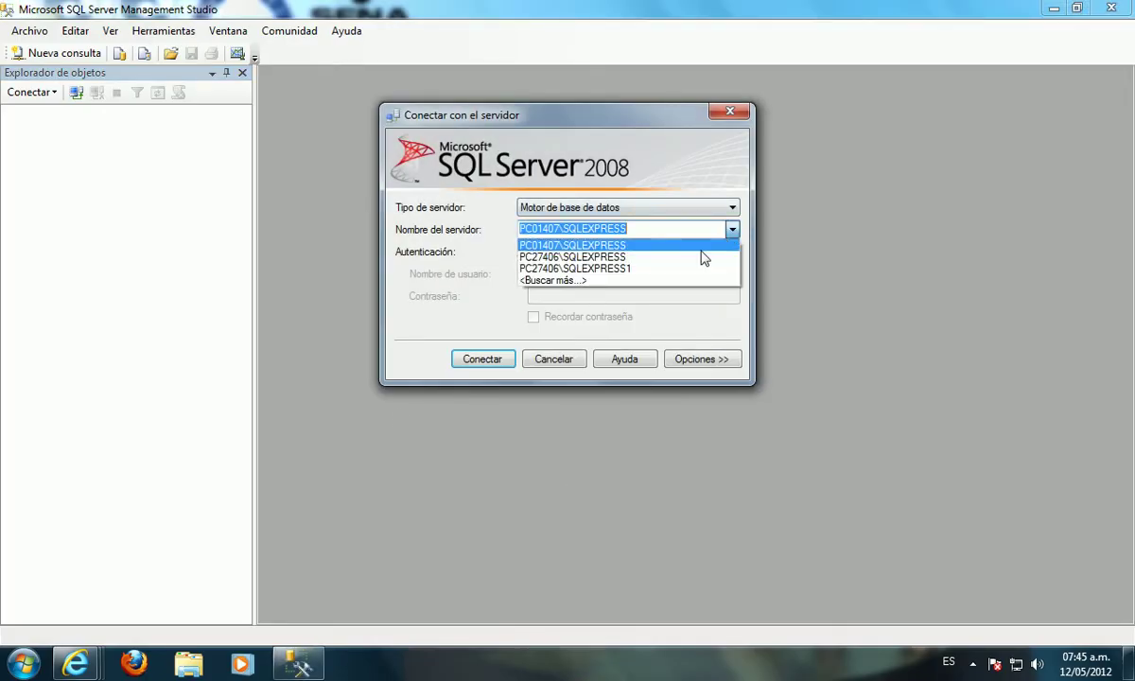
click(598, 281)
click(438, 159)
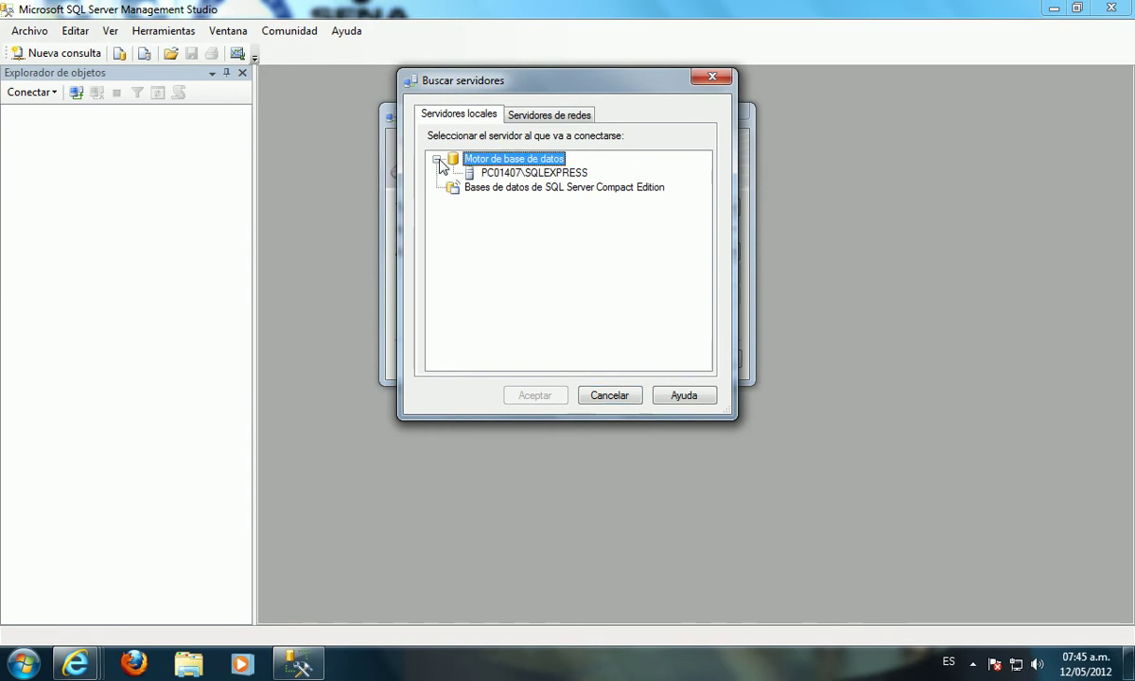
click(475, 172)
click(541, 395)
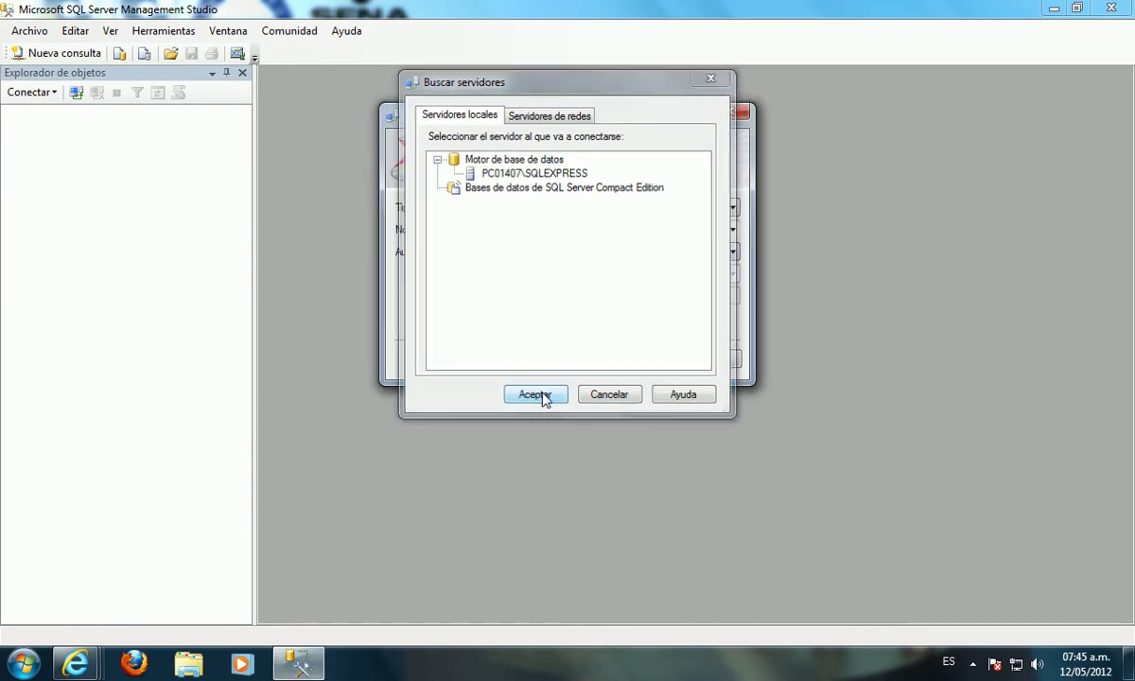
click(484, 361)
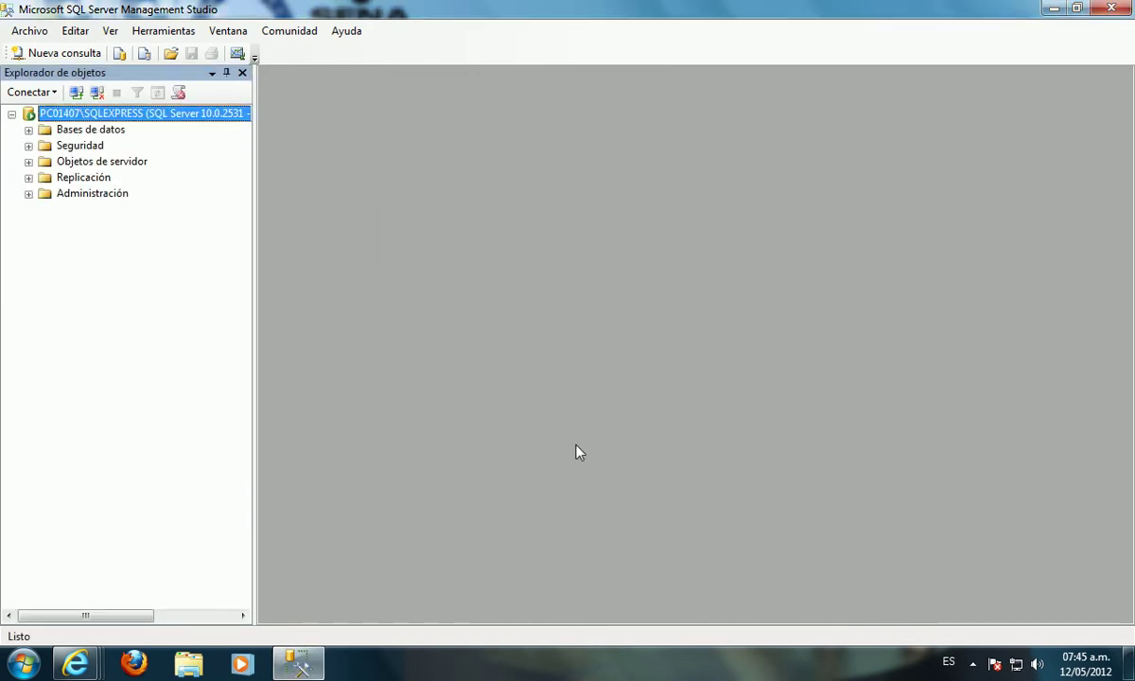
Step: Start a database restore from a device, using comercializadora.bak in the MSSQL Backup folder as the source
right_click(108, 134)
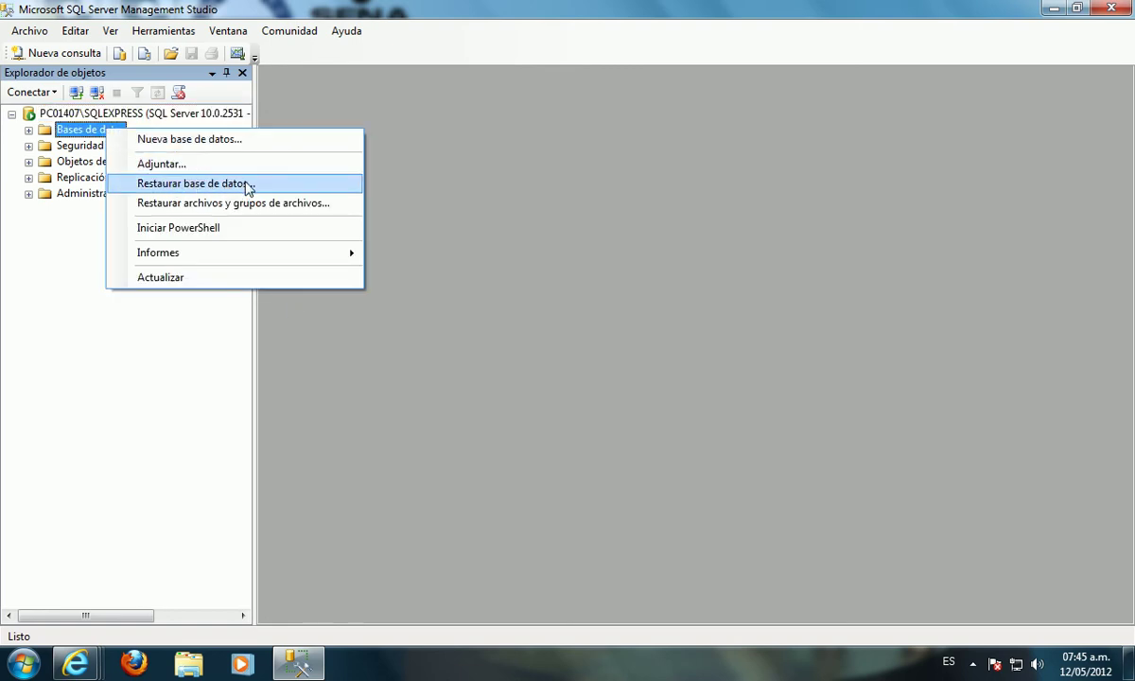
click(231, 183)
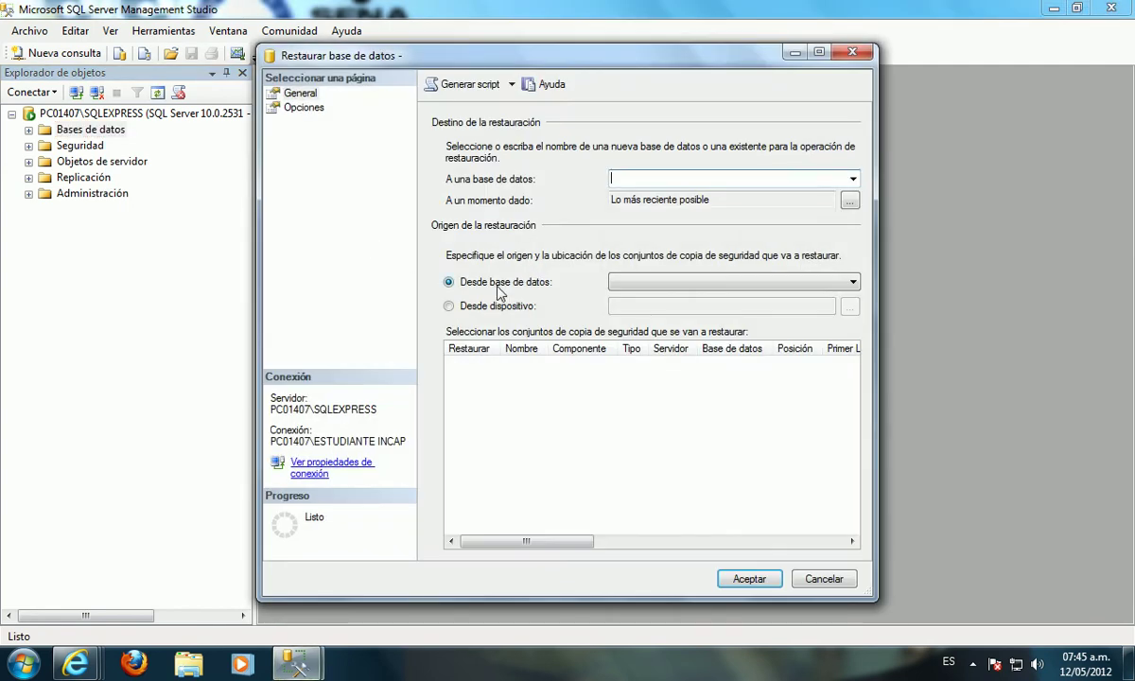
click(451, 308)
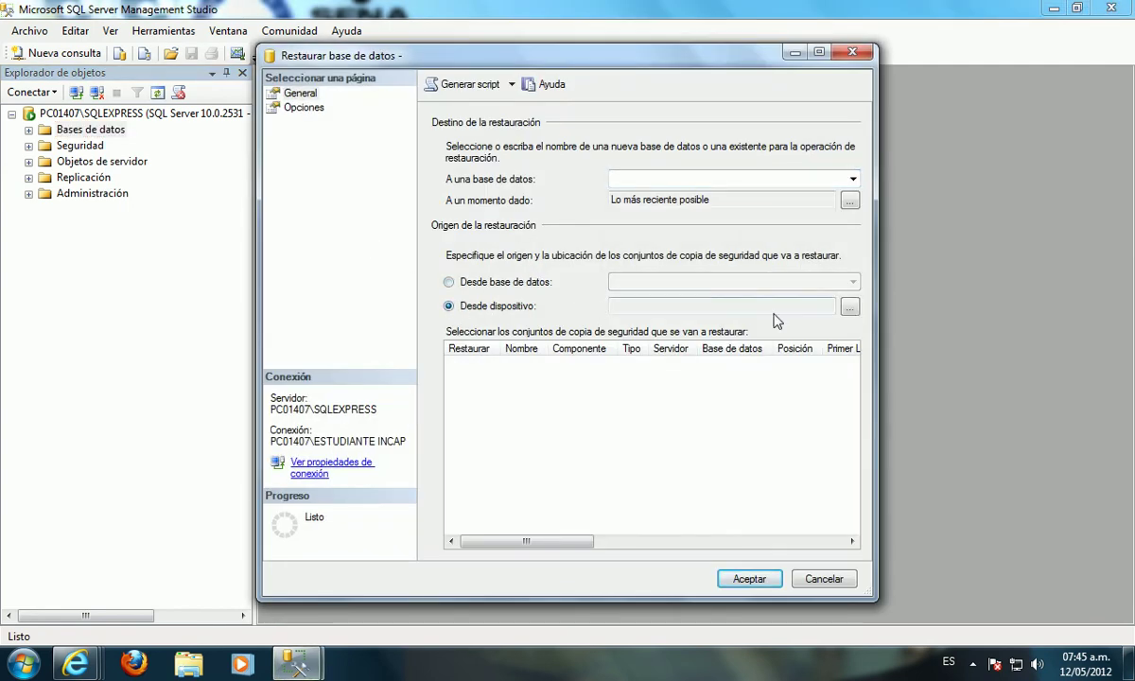
click(849, 309)
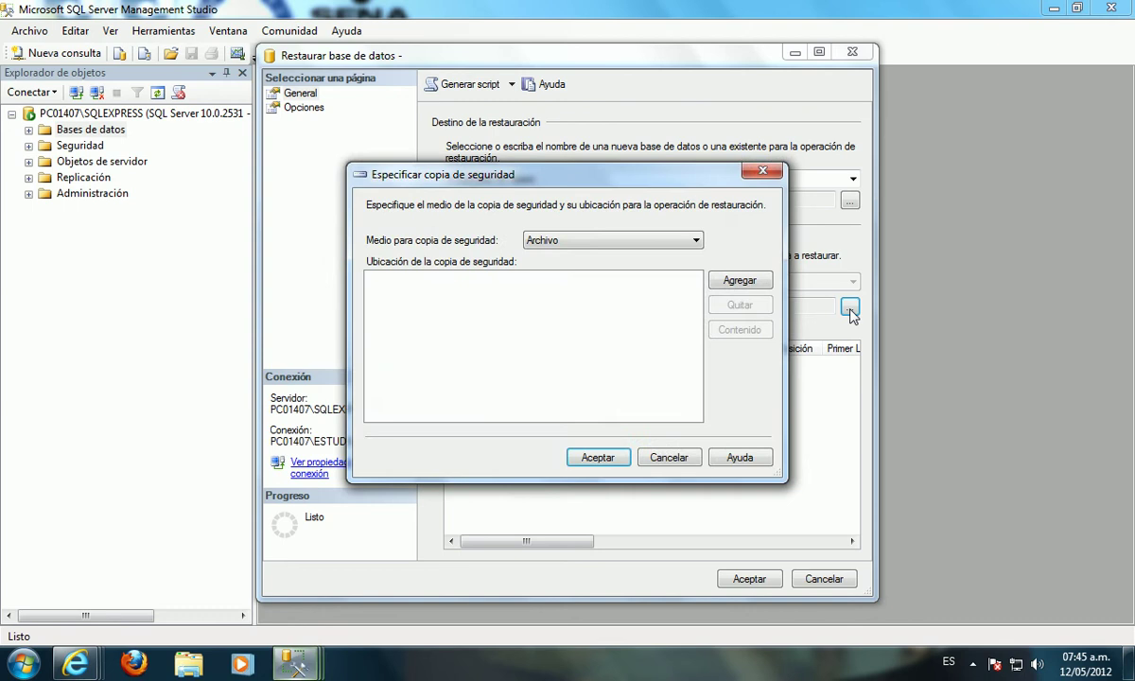
click(739, 281)
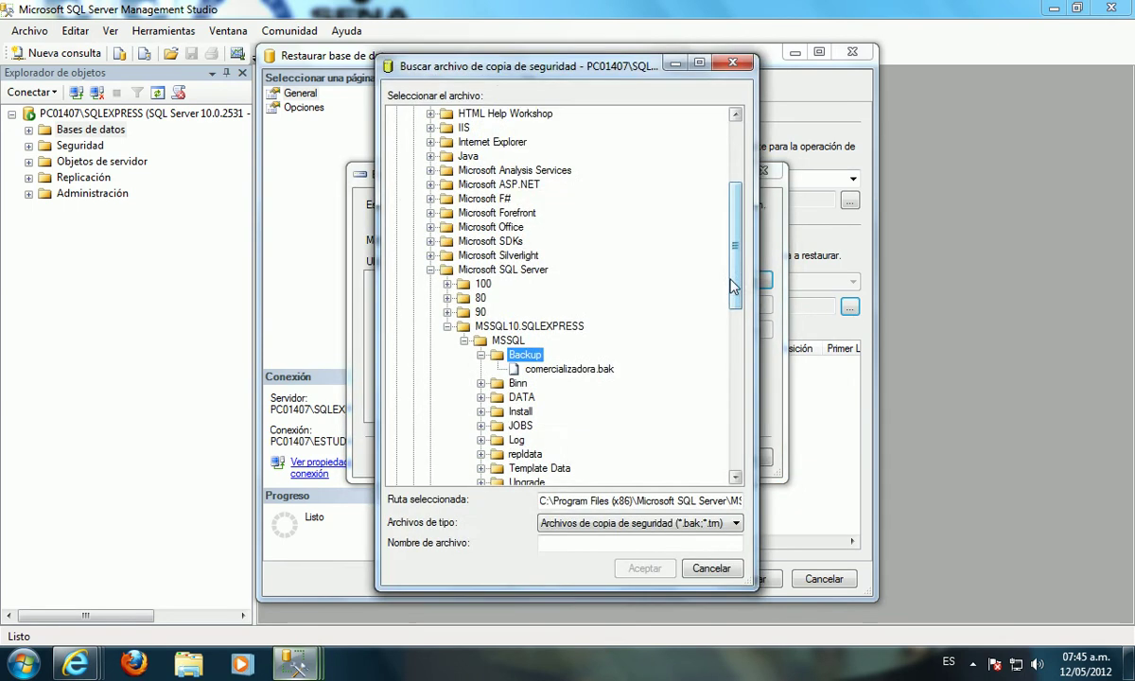
click(570, 369)
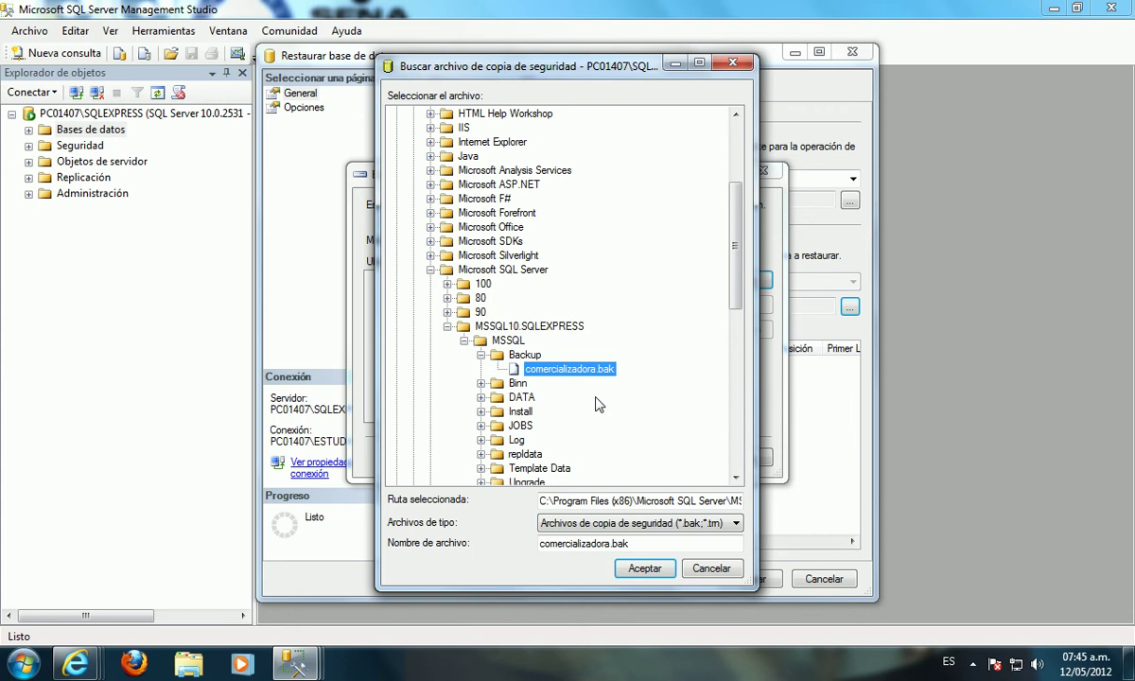
click(645, 569)
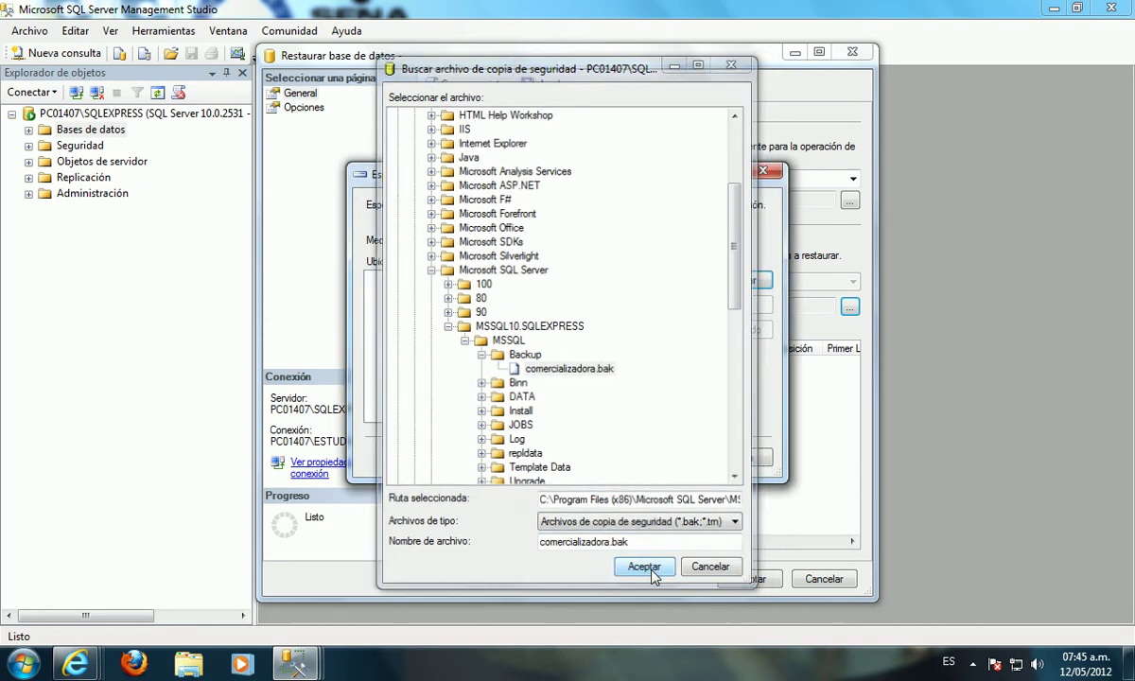
click(597, 458)
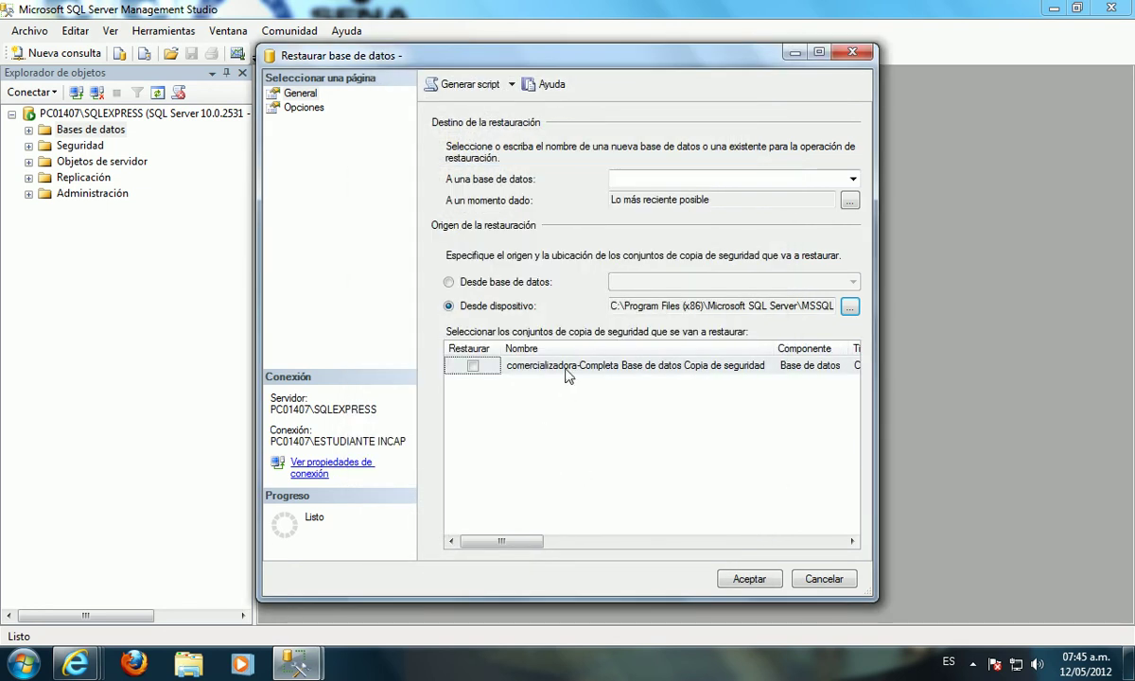
Step: Set comercializadora as the destination database, include its full backup set and run the restore
click(852, 180)
click(692, 195)
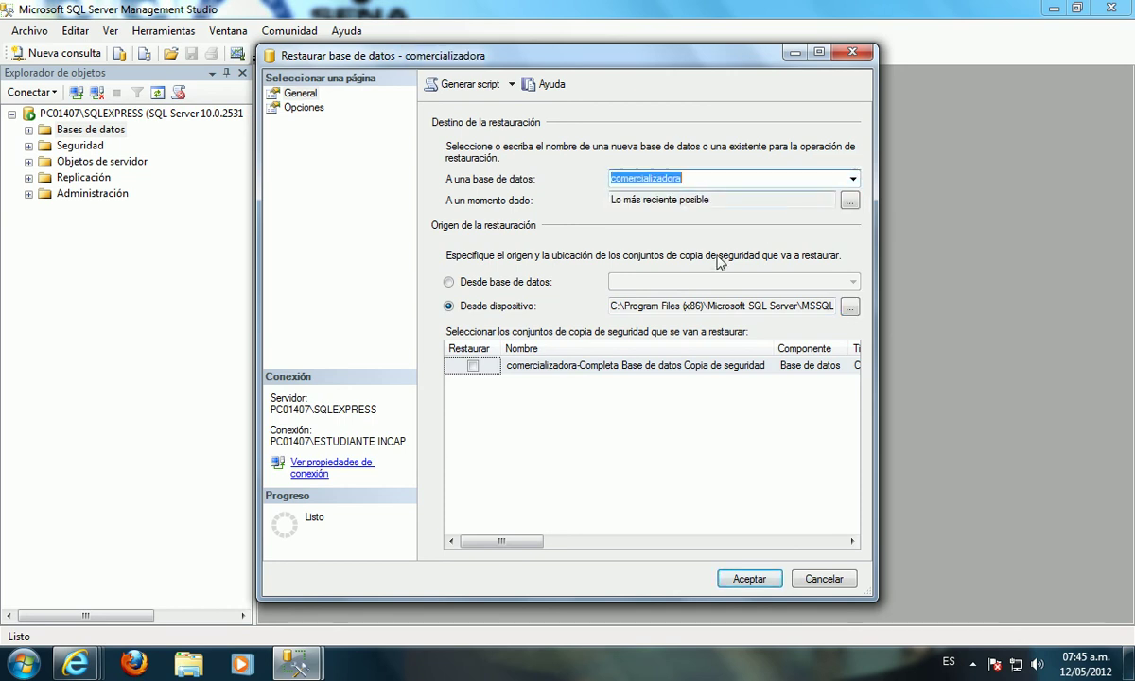
click(473, 366)
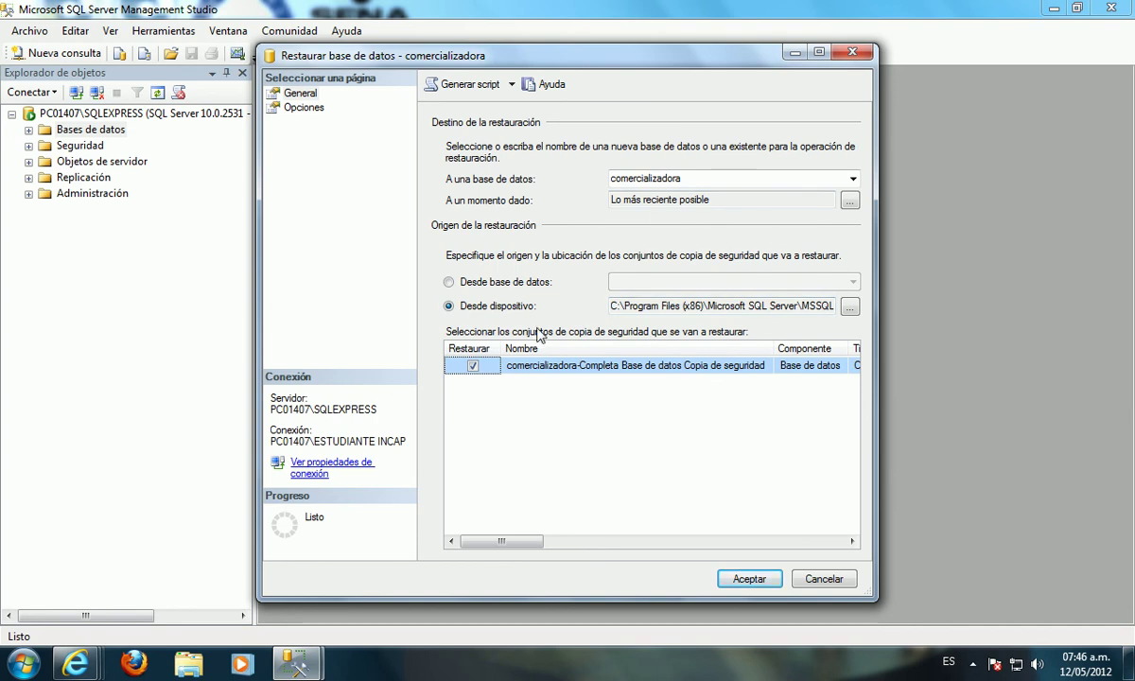
click(749, 579)
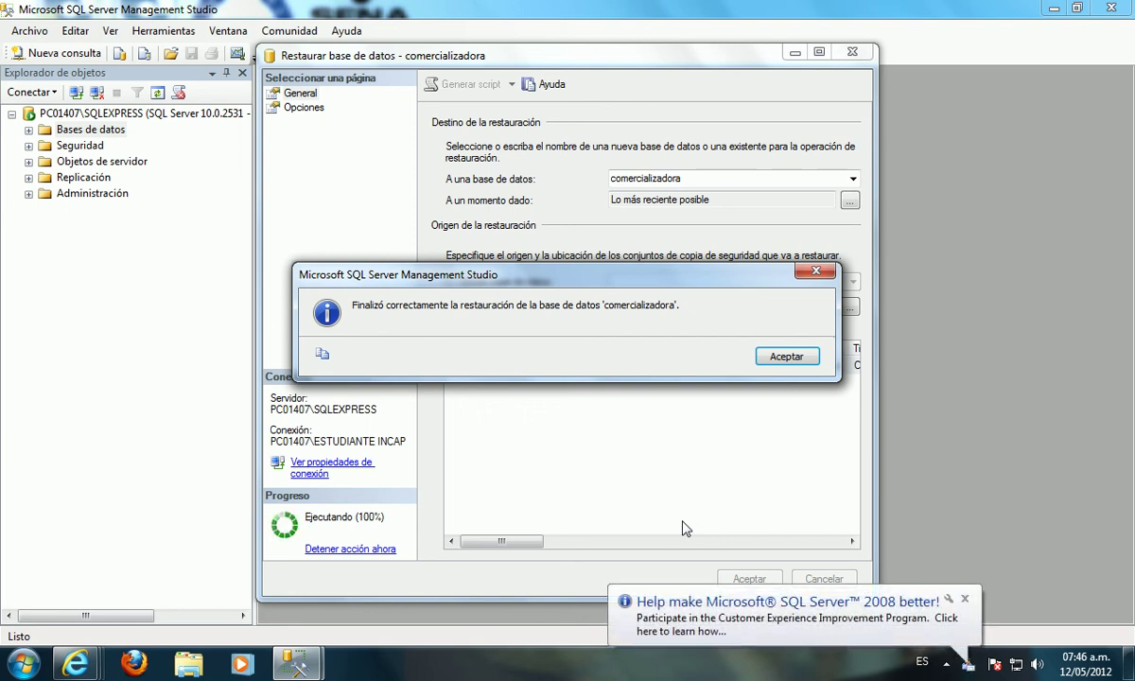
click(785, 357)
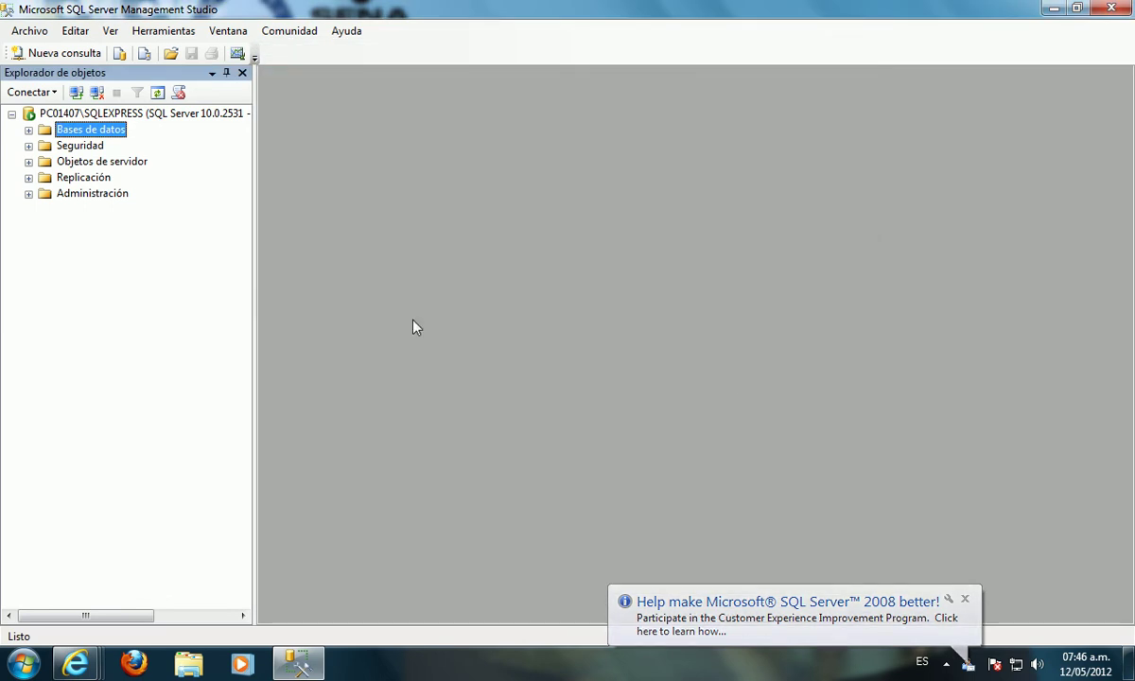
Step: Expand the restored comercializadora database in the object tree to examine its folders
click(29, 129)
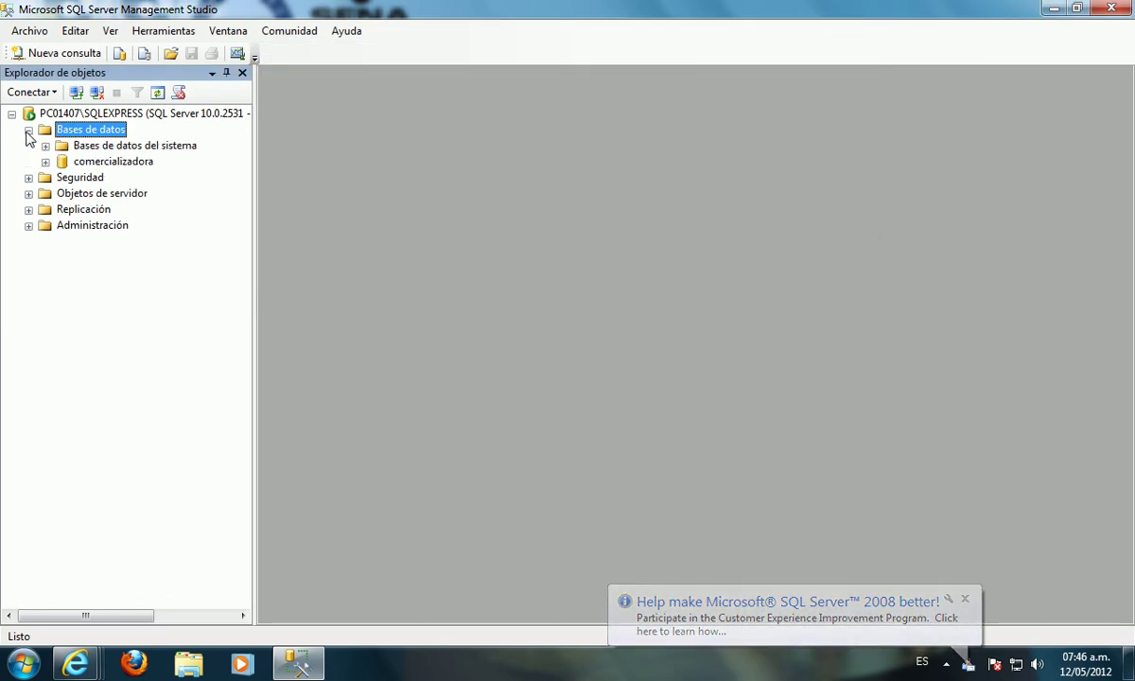
click(98, 163)
click(45, 162)
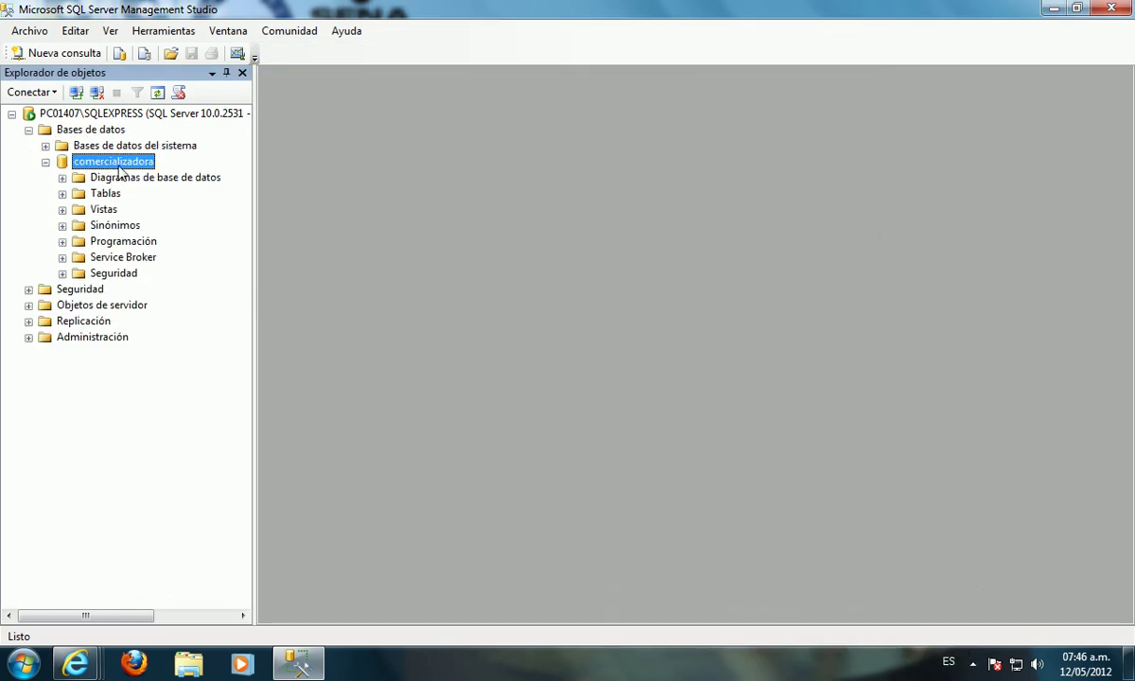